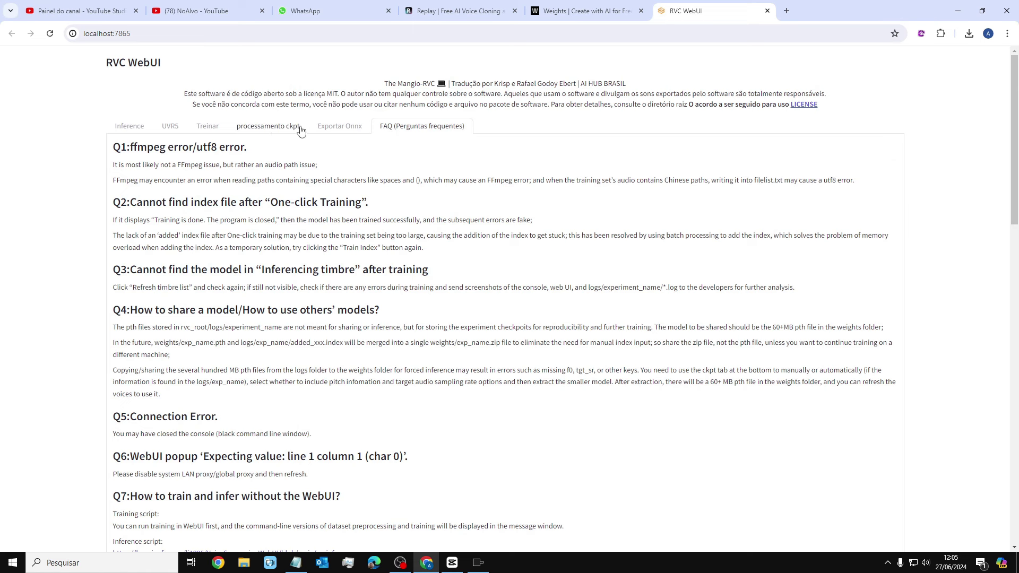
{"action": "left_click", "coordinate": [274, 127]}
{"action": "left_click", "coordinate": [399, 128]}
{"action": "right_click", "coordinate": [248, 256]}
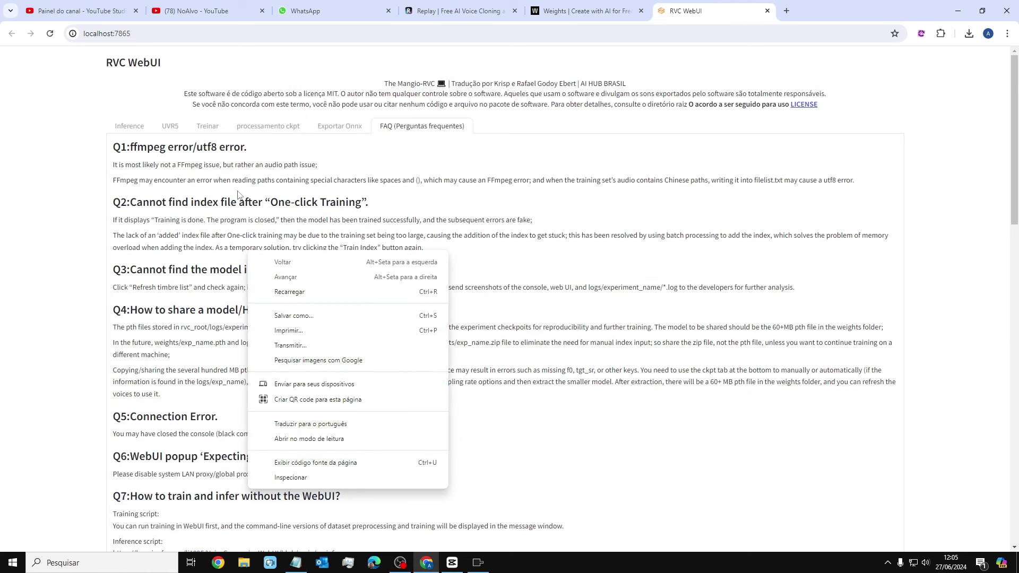
{"action": "left_click", "coordinate": [332, 128]}
{"action": "left_click", "coordinate": [271, 128]}
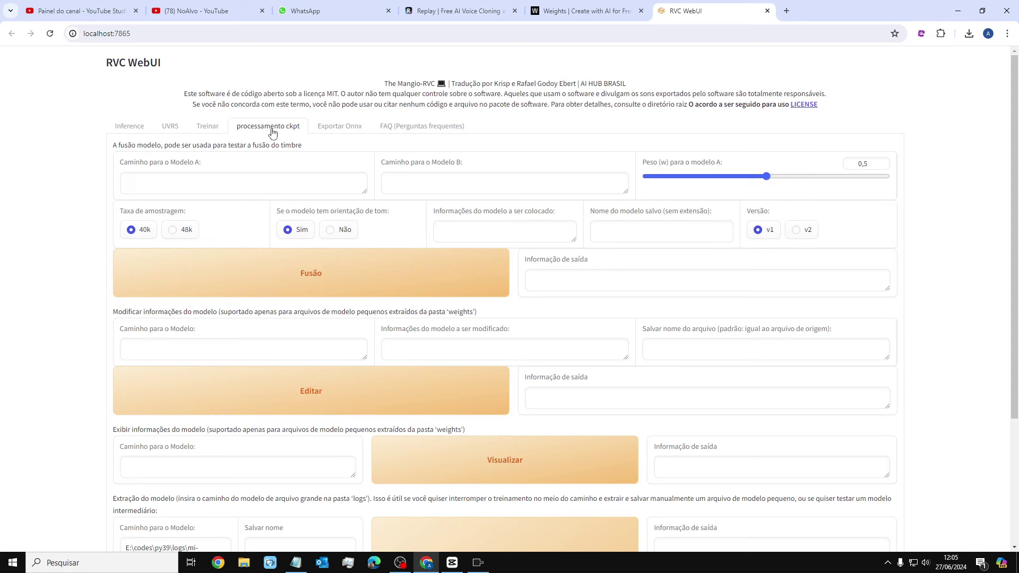
In the training settings, name the voice with the speaker's full name plus "Tutorial" and set the sample rate to 48k
{"action": "left_click", "coordinate": [216, 130]}
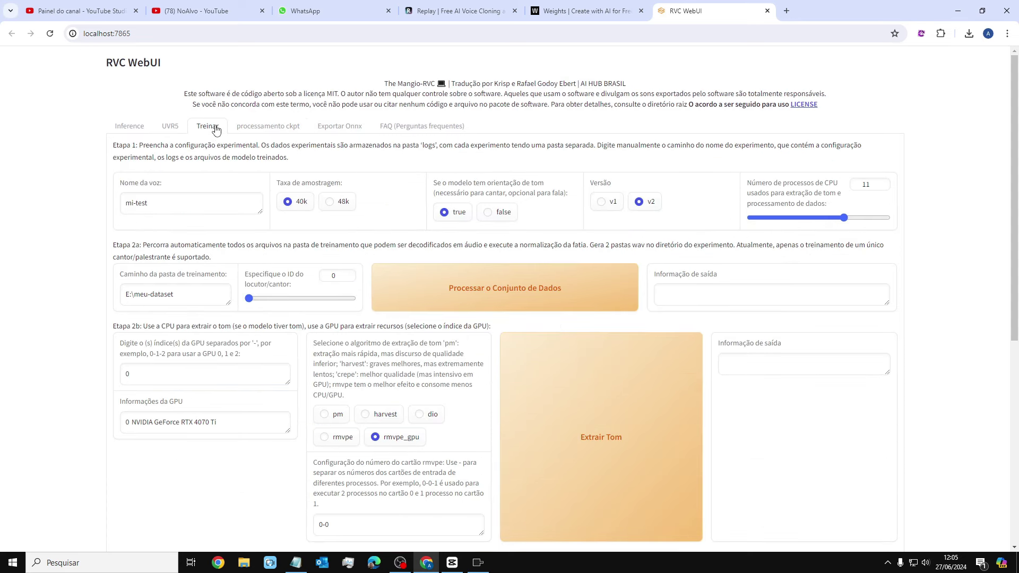
{"action": "left_click_drag", "start_coordinate": [208, 203], "coordinate": [96, 222]}
{"action": "type", "text": "A"}
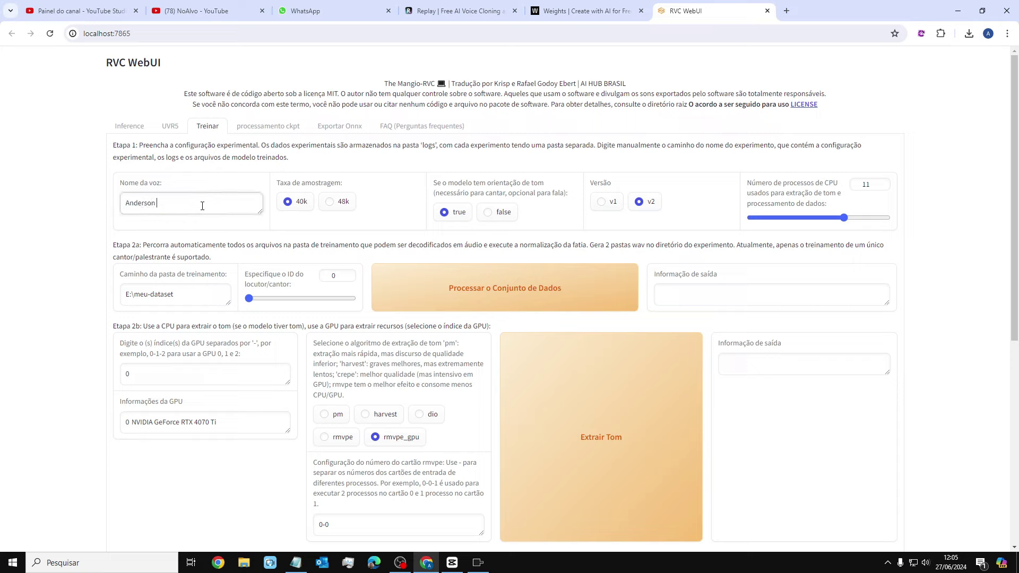
{"action": "type", "text": "ndersonLuis Tutorial"}
{"action": "left_click", "coordinate": [331, 205]}
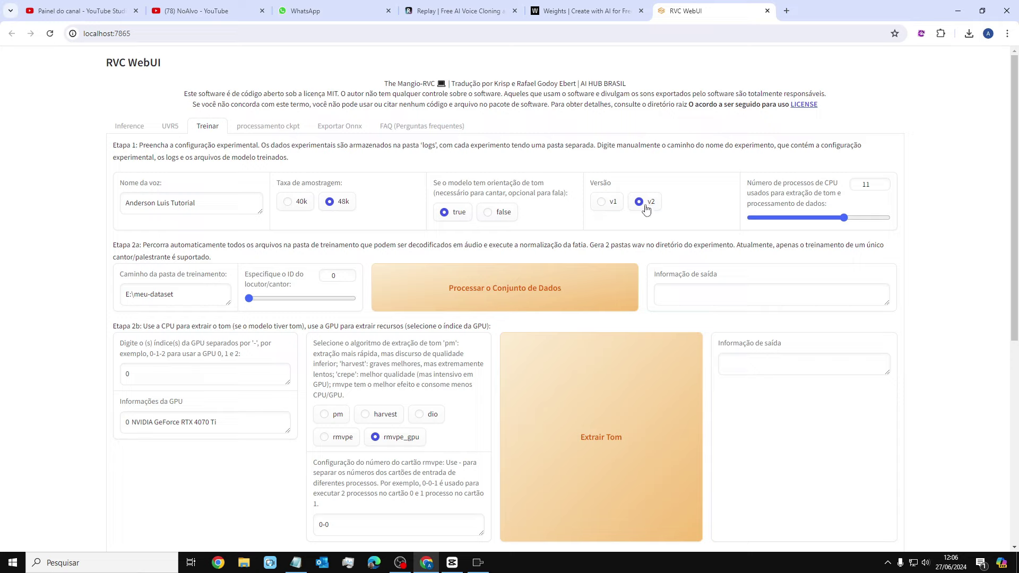
Set the number of CPU processes used for pitch extraction and data processing to 16
{"action": "left_click_drag", "start_coordinate": [843, 218], "coordinate": [905, 224]}
{"action": "left_click", "coordinate": [453, 564]}
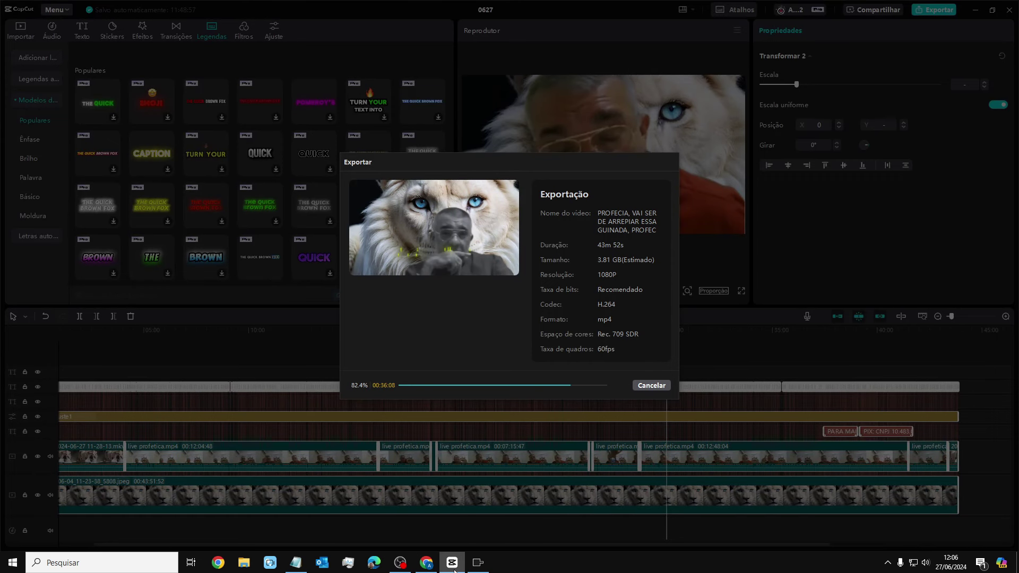
{"action": "left_click", "coordinate": [423, 564]}
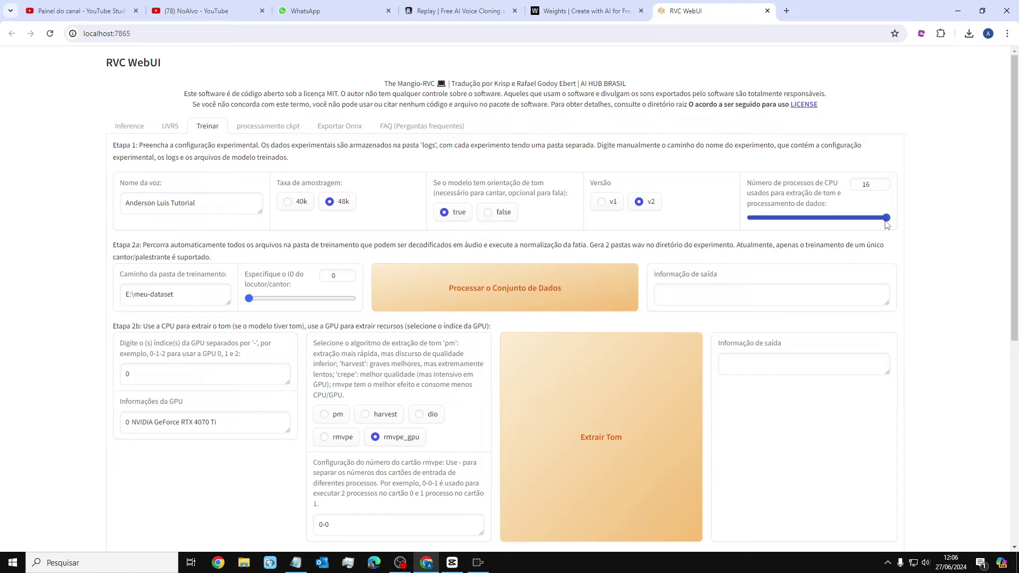
{"action": "left_click_drag", "start_coordinate": [887, 222], "coordinate": [942, 223]}
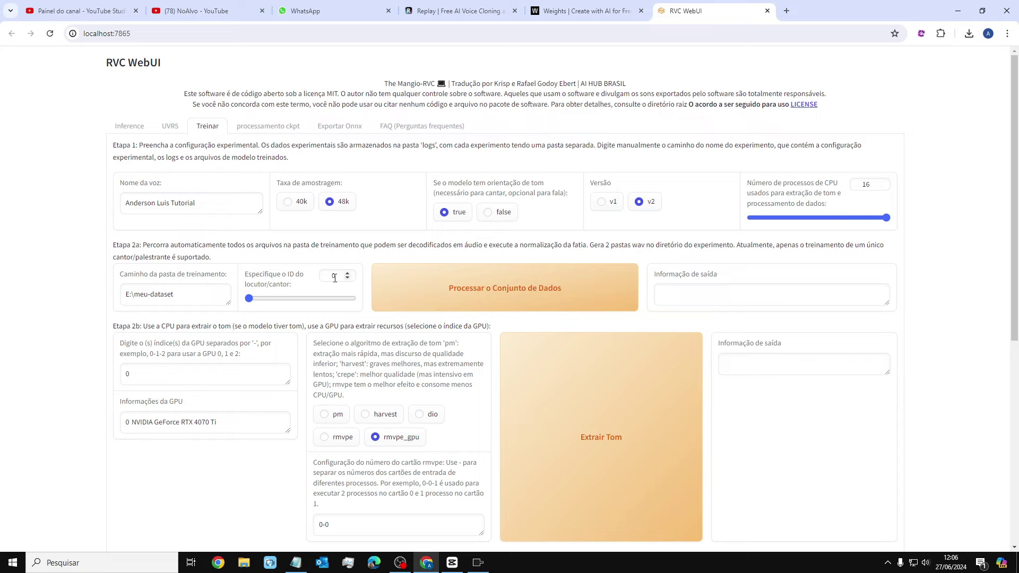
Select the current training folder path for replacement and open the VOZES\MINHA-VOZ folder inside Músicas in File Explorer
{"action": "left_click", "coordinate": [193, 295]}
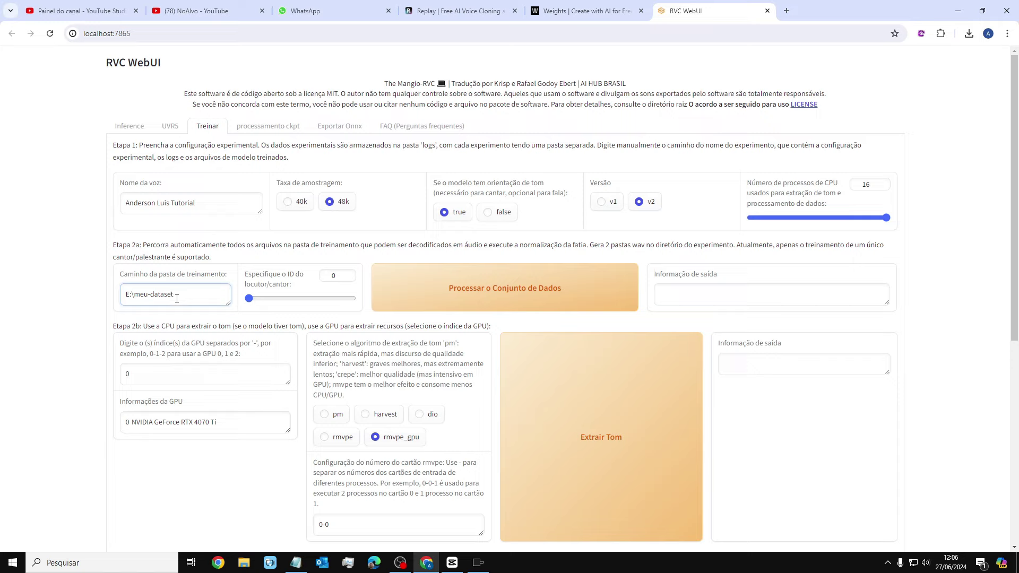
{"action": "key", "text": "shift+Home"}
{"action": "key", "text": "shift+Right"}
{"action": "key", "text": "shift+Right"}
{"action": "key", "text": "End"}
{"action": "key", "text": "shift+Home"}
{"action": "left_click_drag", "start_coordinate": [205, 297], "coordinate": [102, 314]}
{"action": "left_click", "coordinate": [250, 566]}
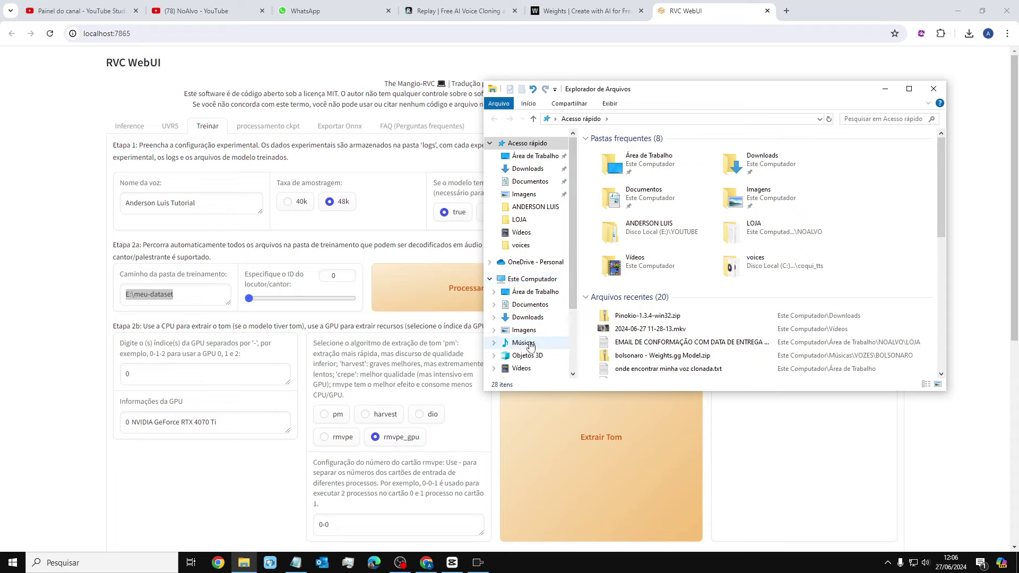
{"action": "left_click", "coordinate": [525, 343]}
{"action": "double_click", "coordinate": [611, 174]}
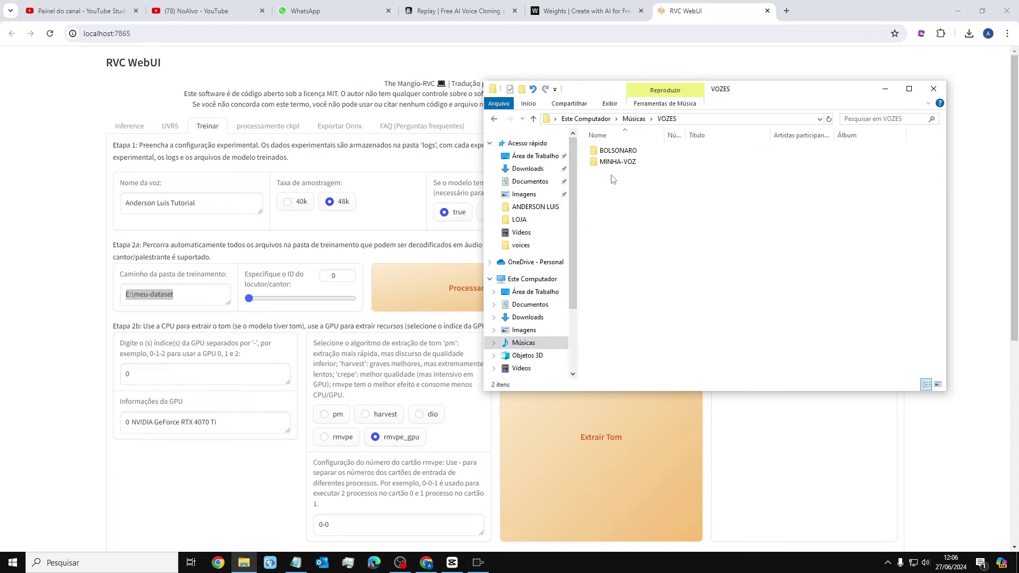
{"action": "double_click", "coordinate": [617, 162]}
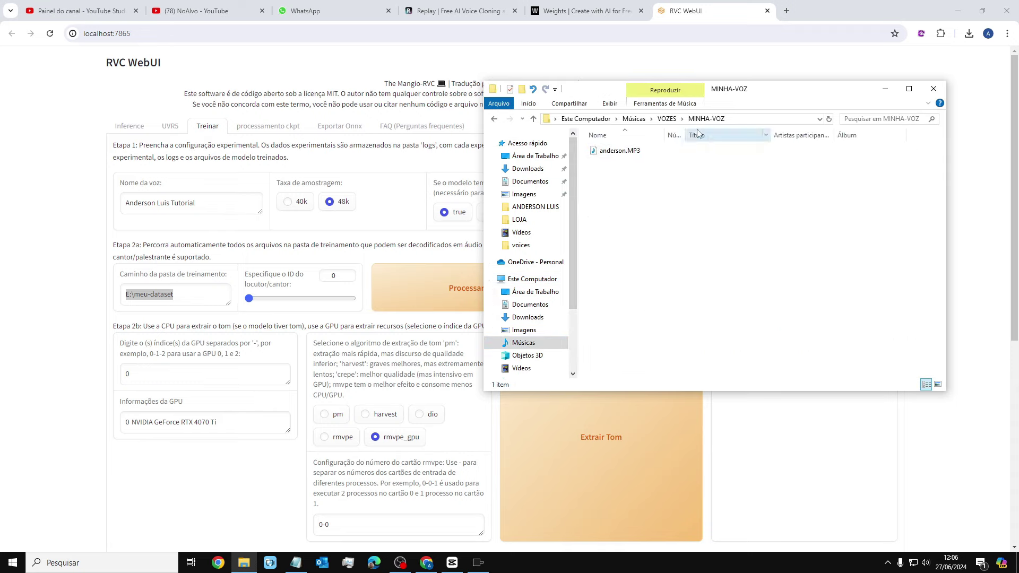
Copy the MINHA-VOZ folder's full path and paste it as the training folder path in RVC WebUI
{"action": "left_click", "coordinate": [742, 118]}
{"action": "key", "text": "super+c"}
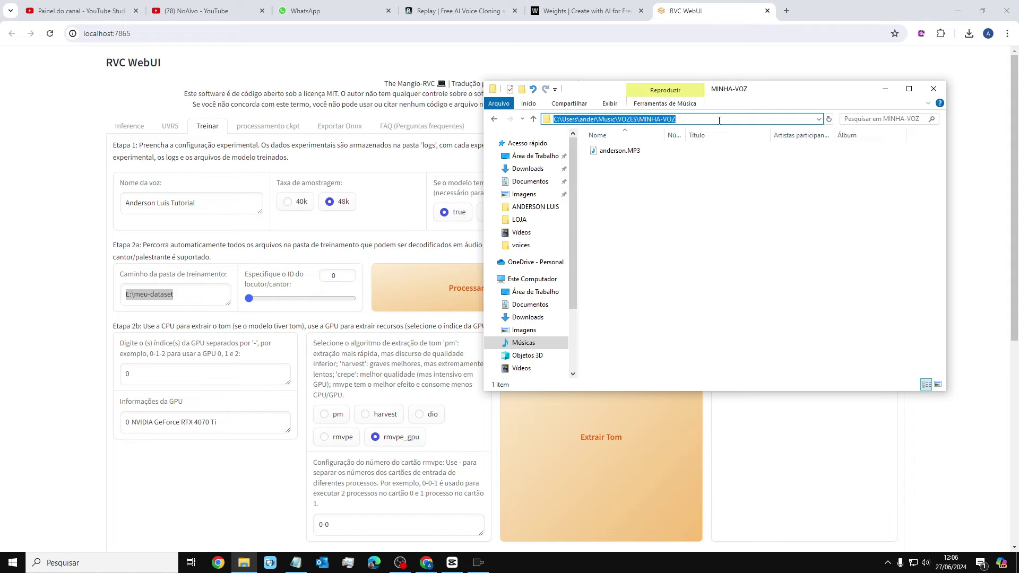
{"action": "right_click", "coordinate": [718, 121]}
{"action": "left_click", "coordinate": [753, 155]}
{"action": "right_click", "coordinate": [195, 292]}
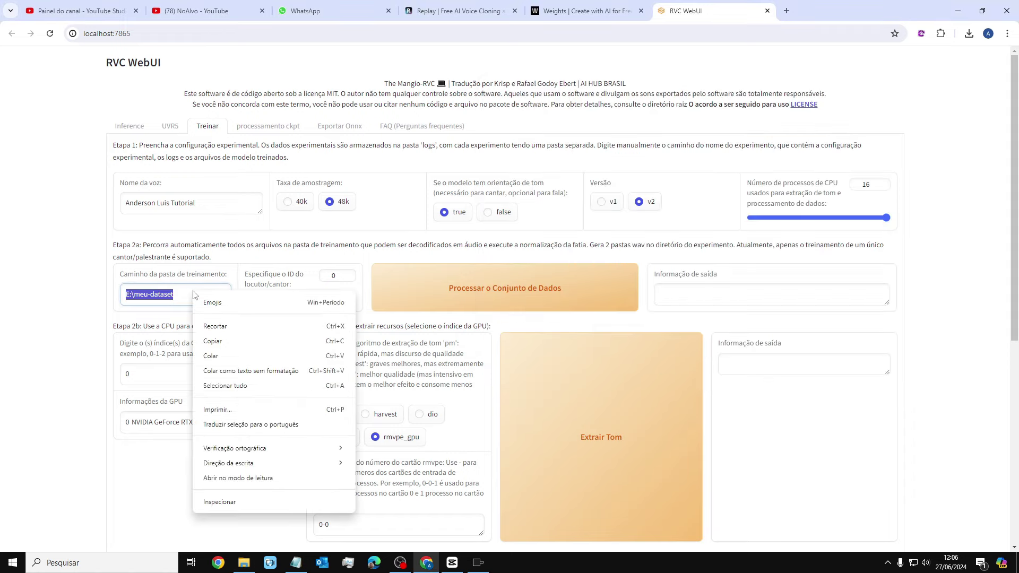
{"action": "left_click", "coordinate": [227, 355]}
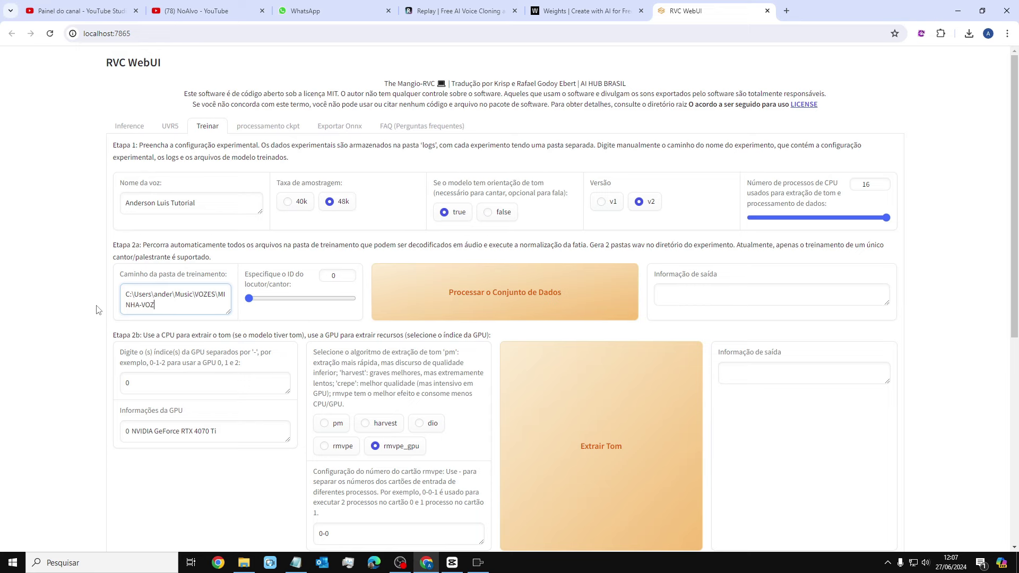
{"action": "scroll", "coordinate": [96, 310], "scroll_direction": "down", "scroll_amount": 1}
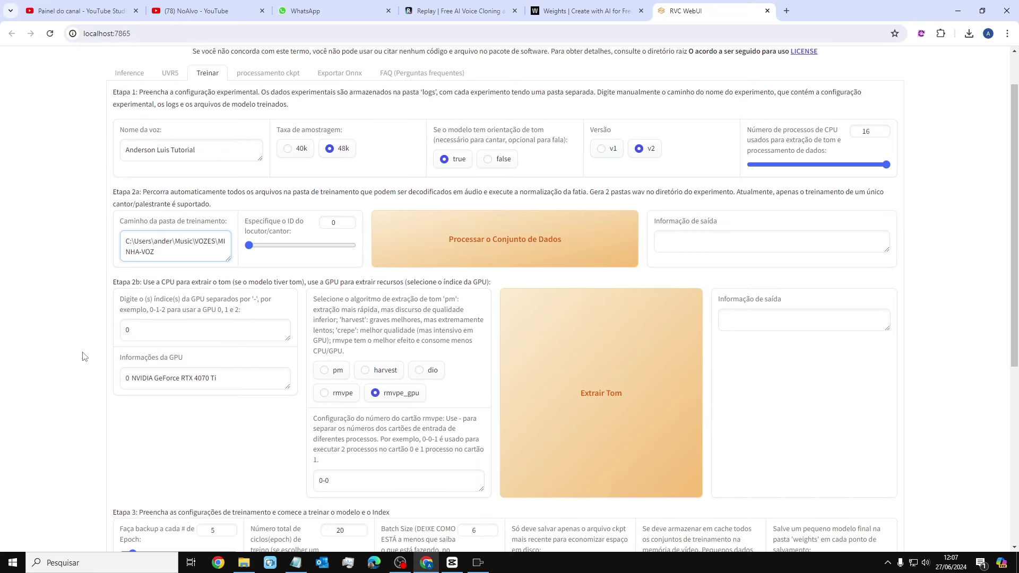
{"action": "scroll", "coordinate": [424, 410], "scroll_direction": "down", "scroll_amount": 2}
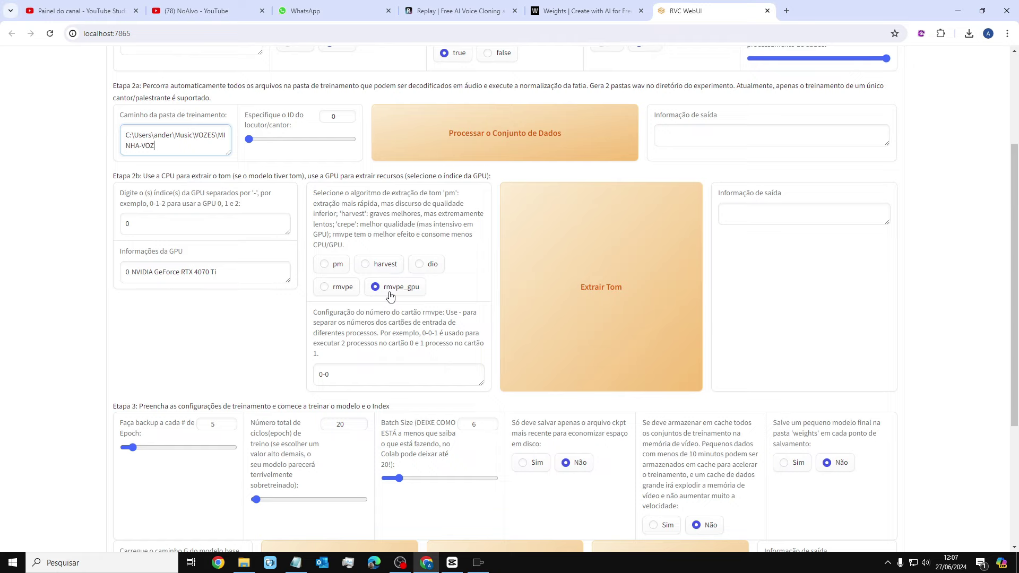
{"action": "scroll", "coordinate": [390, 296], "scroll_direction": "down", "scroll_amount": 2}
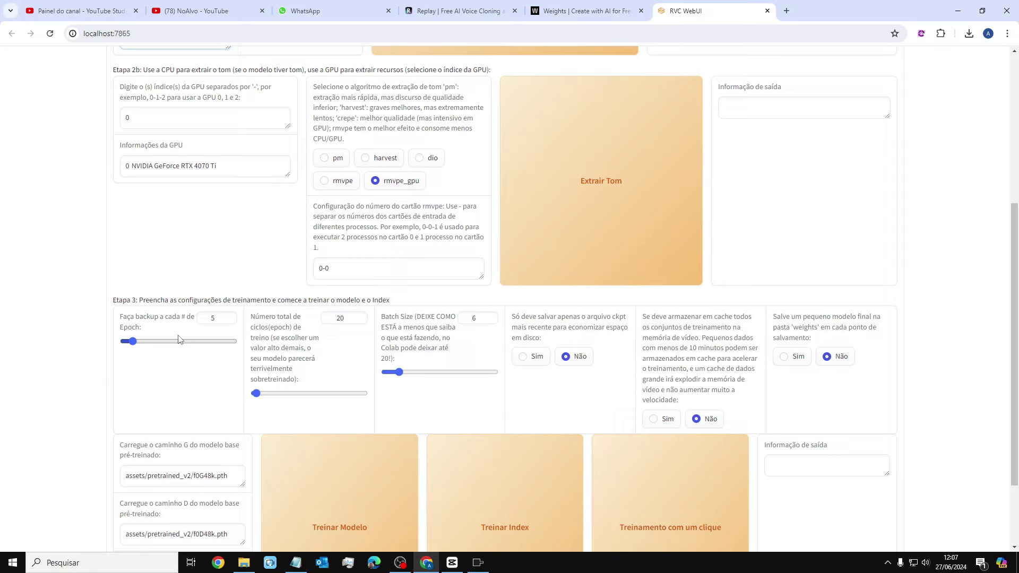
{"action": "left_click_drag", "start_coordinate": [133, 341], "coordinate": [248, 339]}
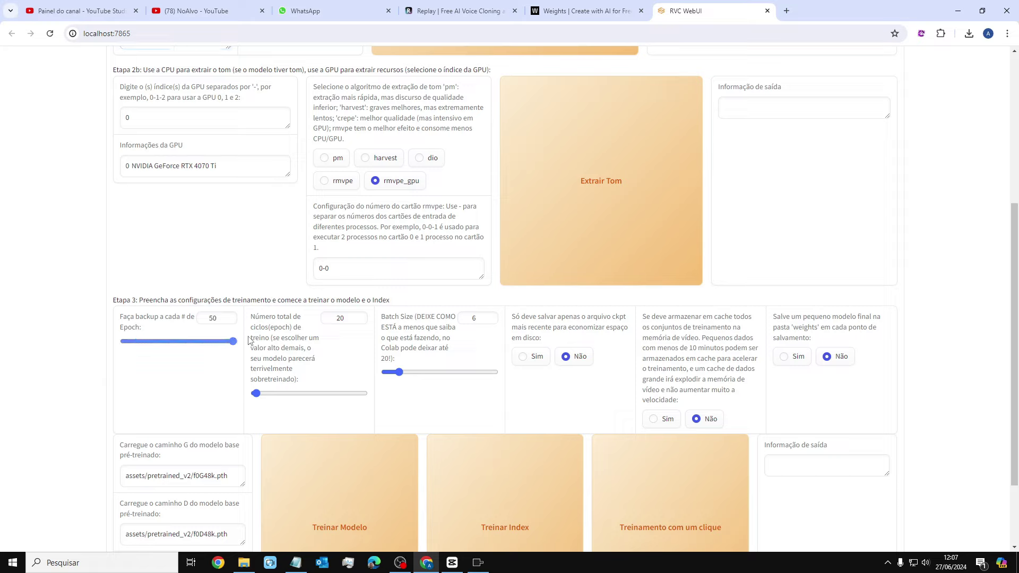
{"action": "left_click", "coordinate": [210, 321]}
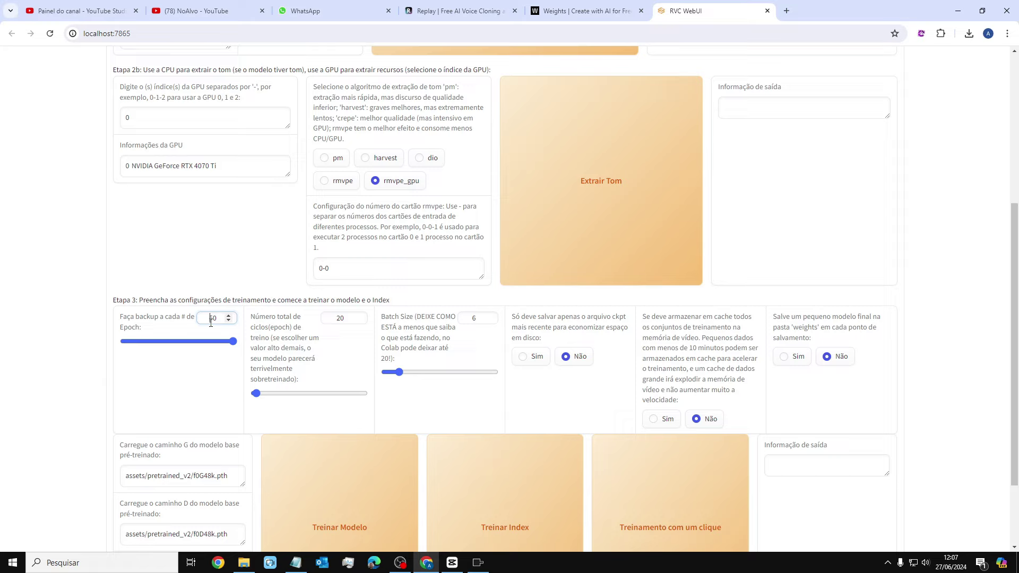
{"action": "type", "text": "2"}
{"action": "left_click", "coordinate": [209, 366]}
{"action": "left_click", "coordinate": [209, 319]}
{"action": "type", "text": "2"}
{"action": "left_click", "coordinate": [340, 354]}
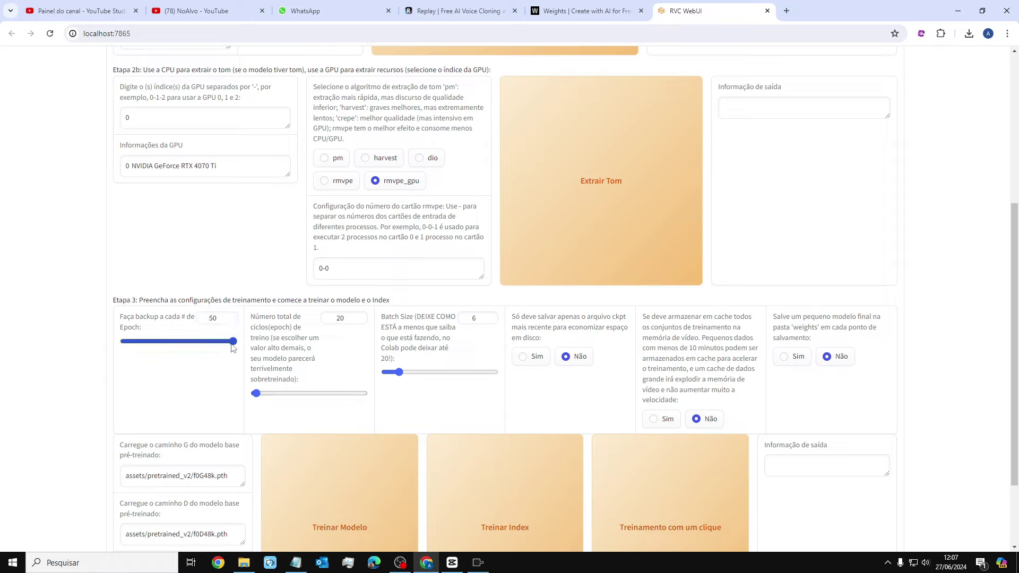
{"action": "left_click_drag", "start_coordinate": [232, 347], "coordinate": [134, 355]}
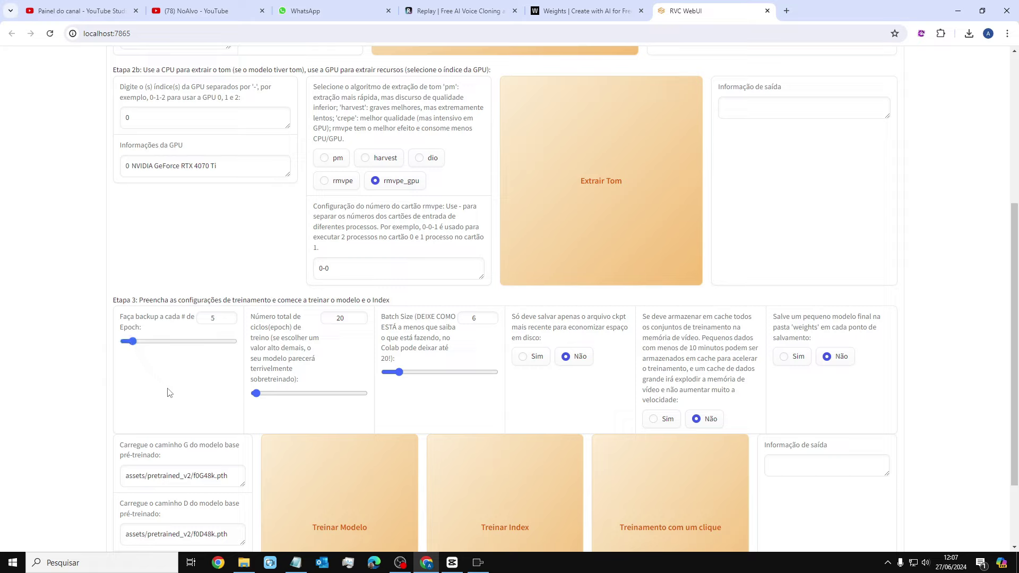
Set the total number of training epochs in Etapa 3 to 250
{"action": "left_click_drag", "start_coordinate": [255, 393], "coordinate": [231, 396]}
{"action": "left_click", "coordinate": [345, 321]}
{"action": "type", "text": "50"}
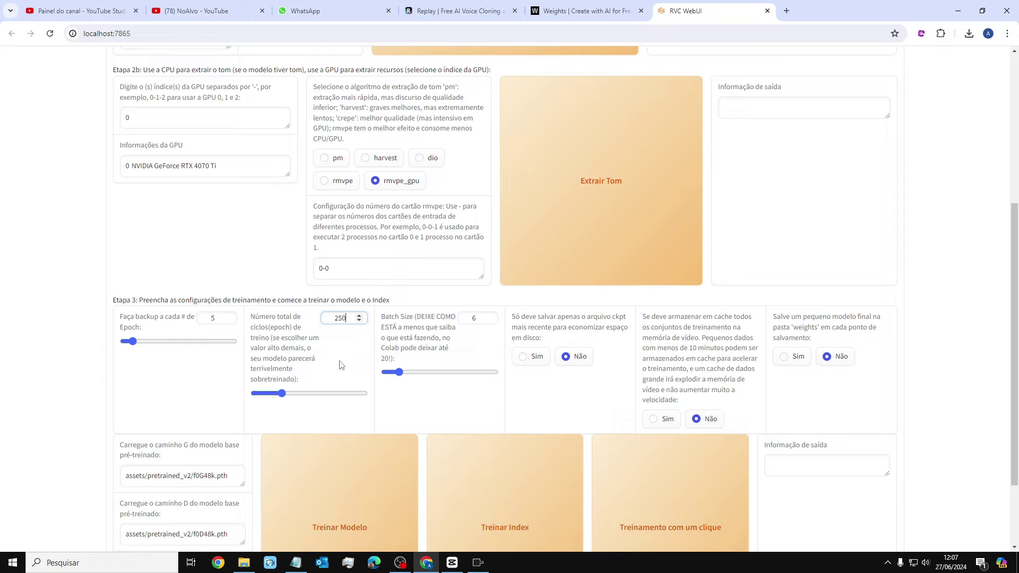
Set the backup interval to every 7 epochs and enable saving a small final model to the 'weights' folder at each save point
{"action": "mouse_move", "coordinate": [132, 342]}
{"action": "left_mouse_down"}
{"action": "mouse_move", "coordinate": [269, 348]}
{"action": "mouse_move", "coordinate": [139, 352]}
{"action": "left_mouse_up"}
{"action": "left_click", "coordinate": [784, 359]}
{"action": "scroll", "coordinate": [805, 364], "scroll_direction": "down", "scroll_amount": 2}
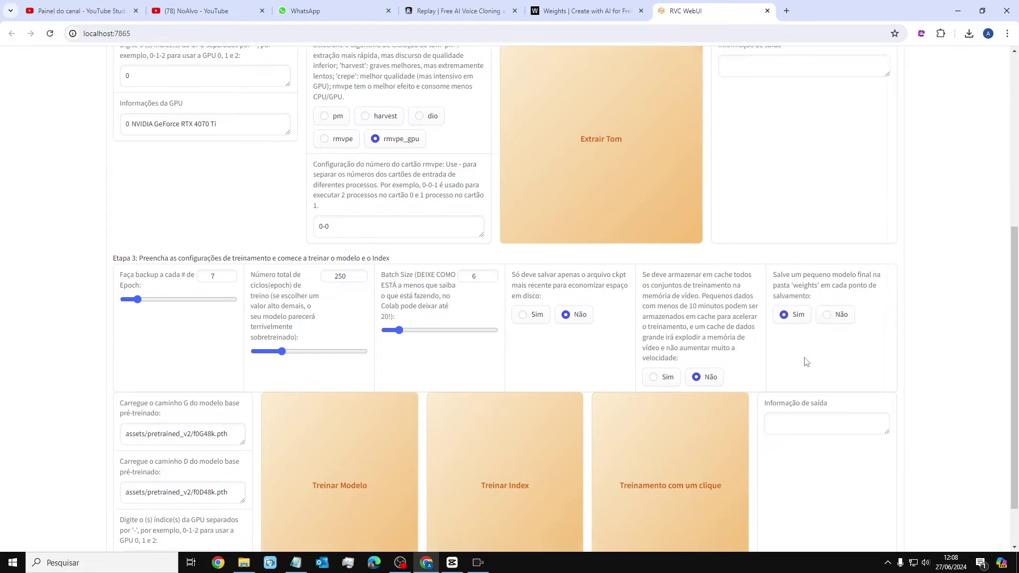
{"action": "scroll", "coordinate": [807, 362], "scroll_direction": "down", "scroll_amount": 2}
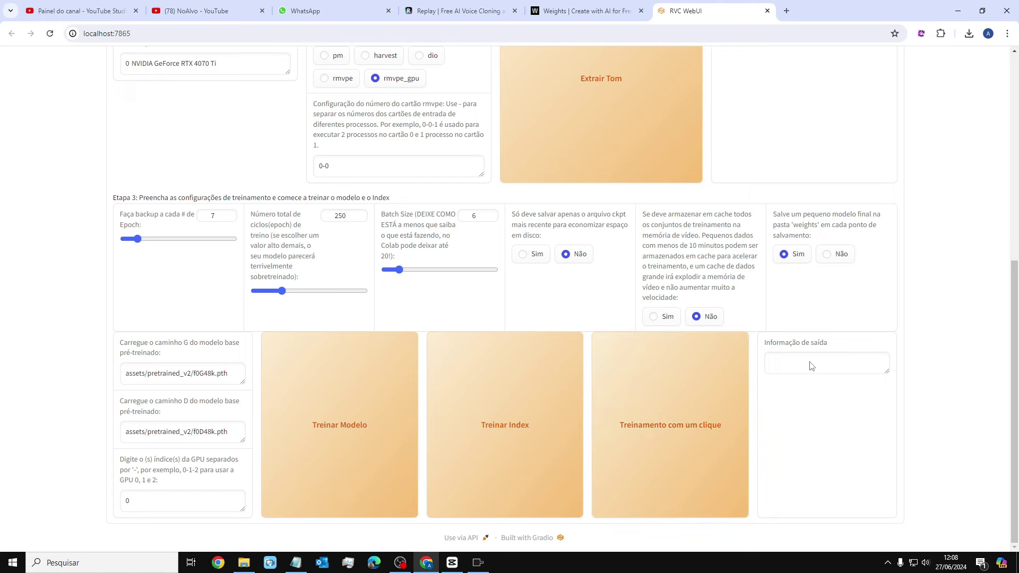
{"action": "left_click", "coordinate": [478, 563]}
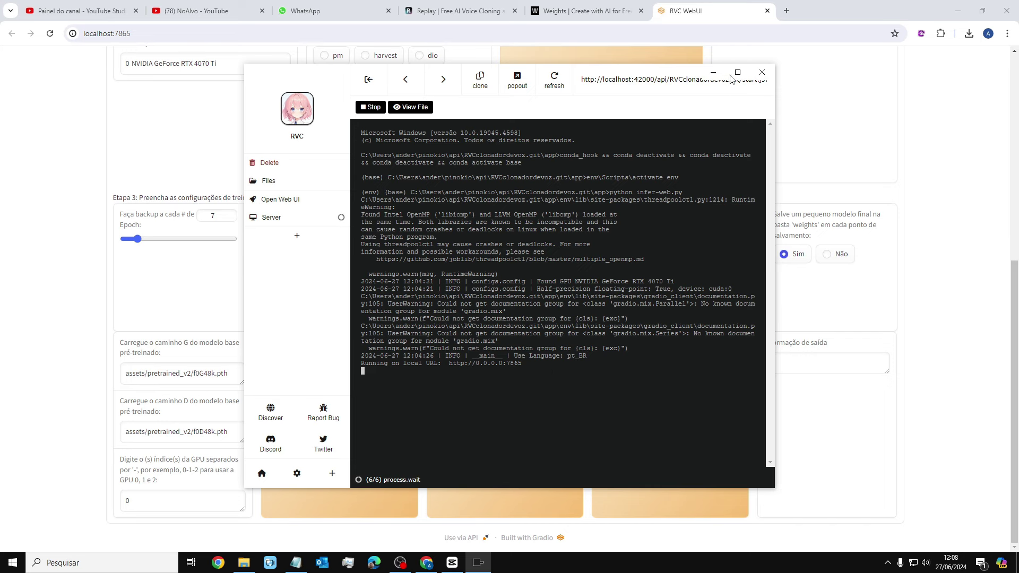
{"action": "left_click", "coordinate": [713, 72]}
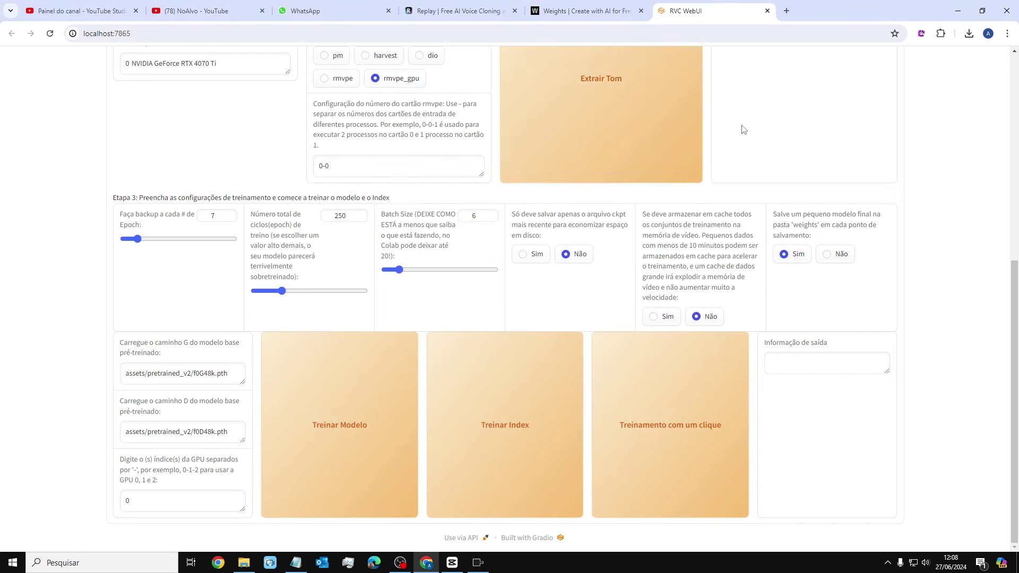
{"action": "left_click", "coordinate": [160, 33]}
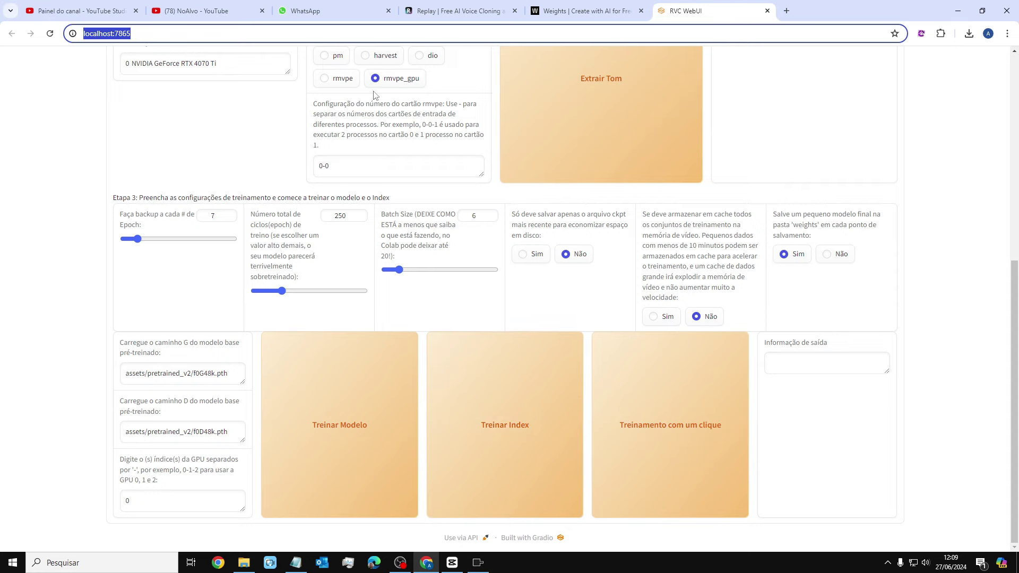
{"action": "left_click", "coordinate": [479, 562]}
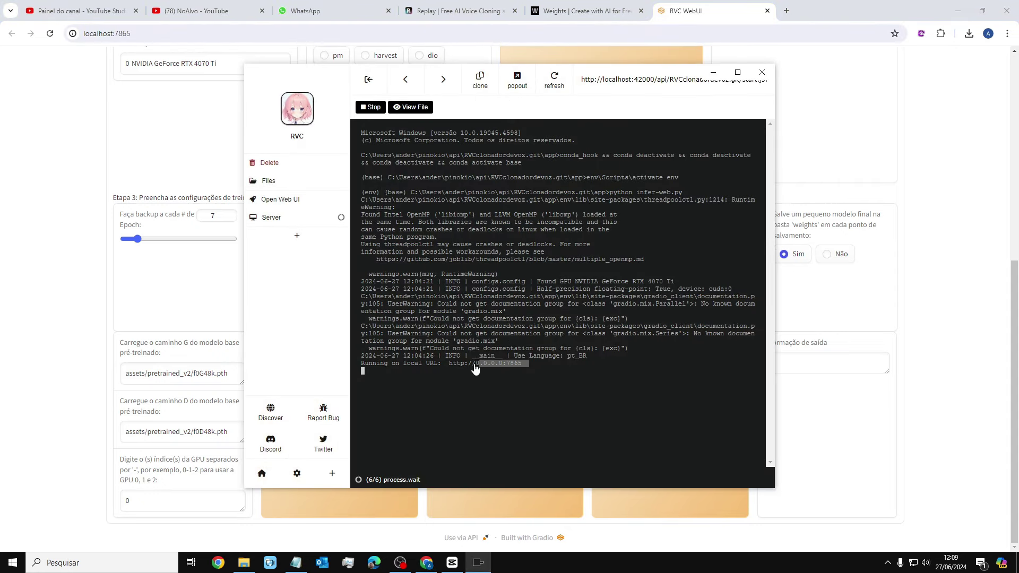
{"action": "left_click", "coordinate": [476, 366]}
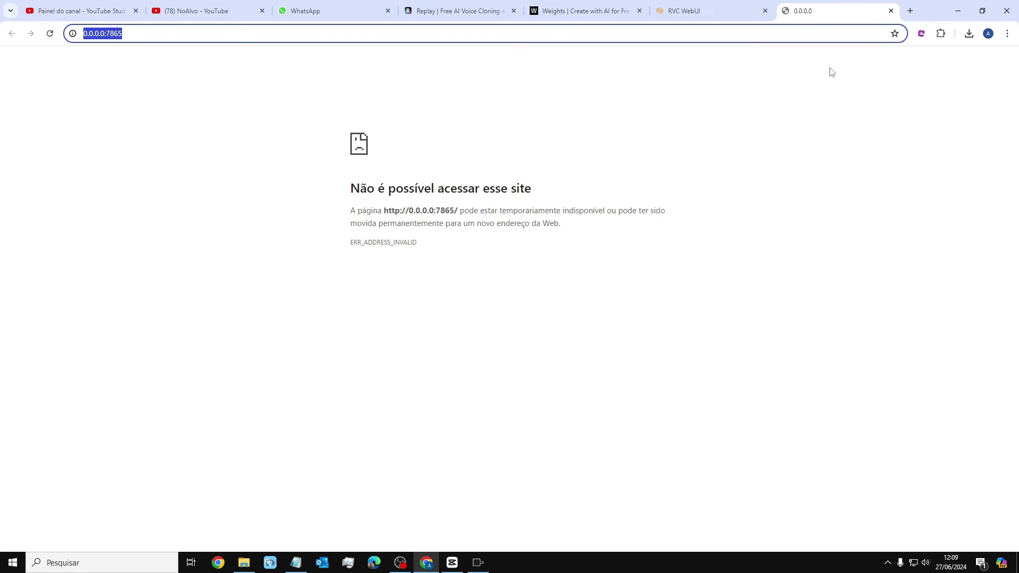
{"action": "left_click", "coordinate": [891, 11]}
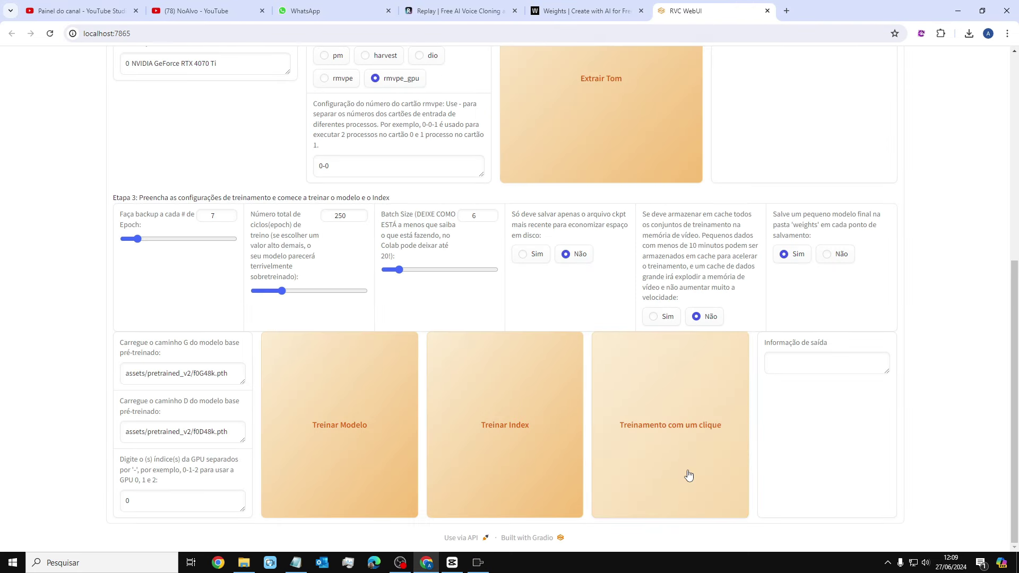
Check the video export progress in CapCut and the RVC server console
{"action": "left_click", "coordinate": [452, 563]}
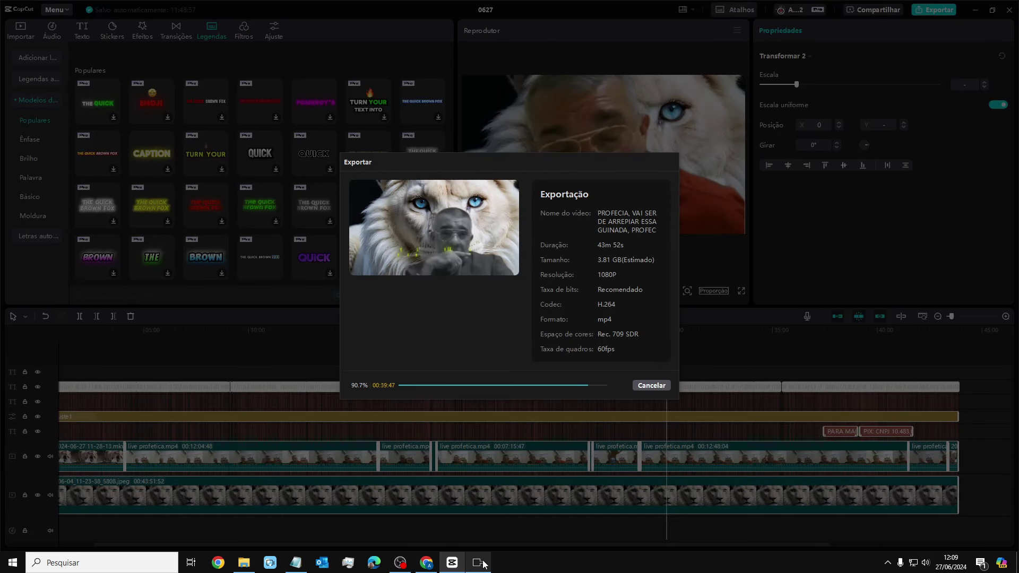
{"action": "left_click", "coordinate": [478, 562]}
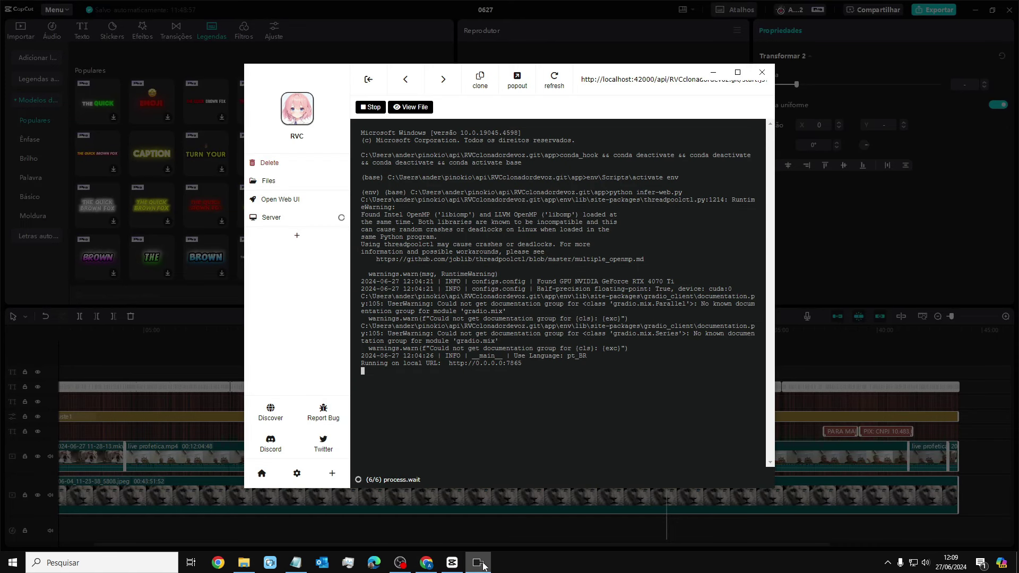
{"action": "left_click", "coordinate": [426, 563]}
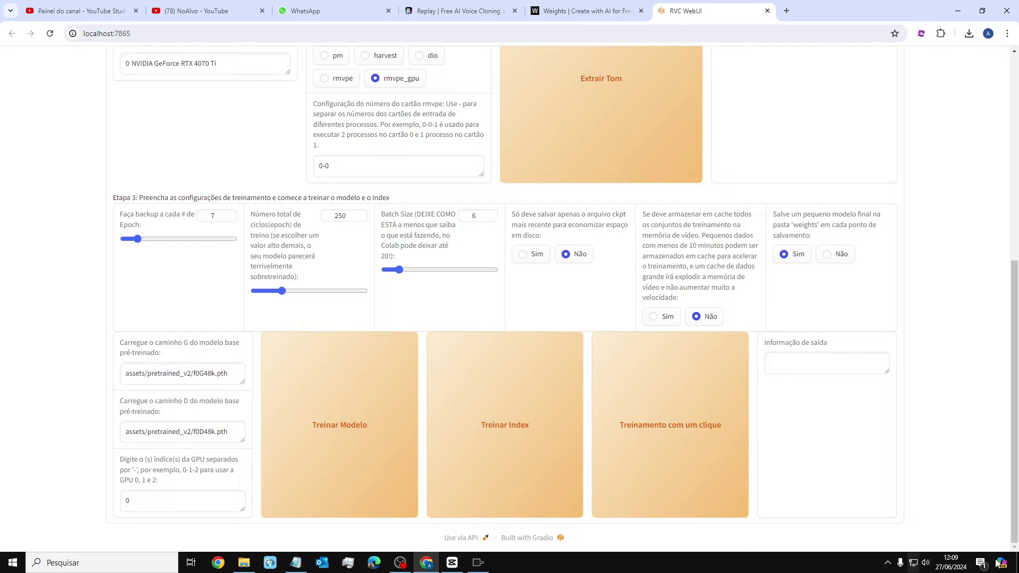
{"action": "left_click", "coordinate": [948, 9]}
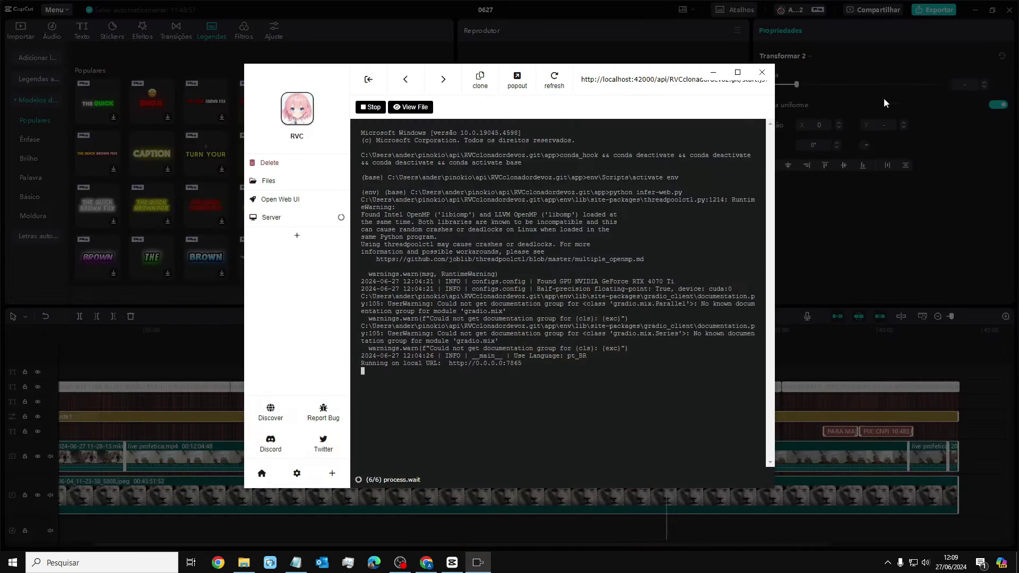
{"action": "key", "text": "super+d"}
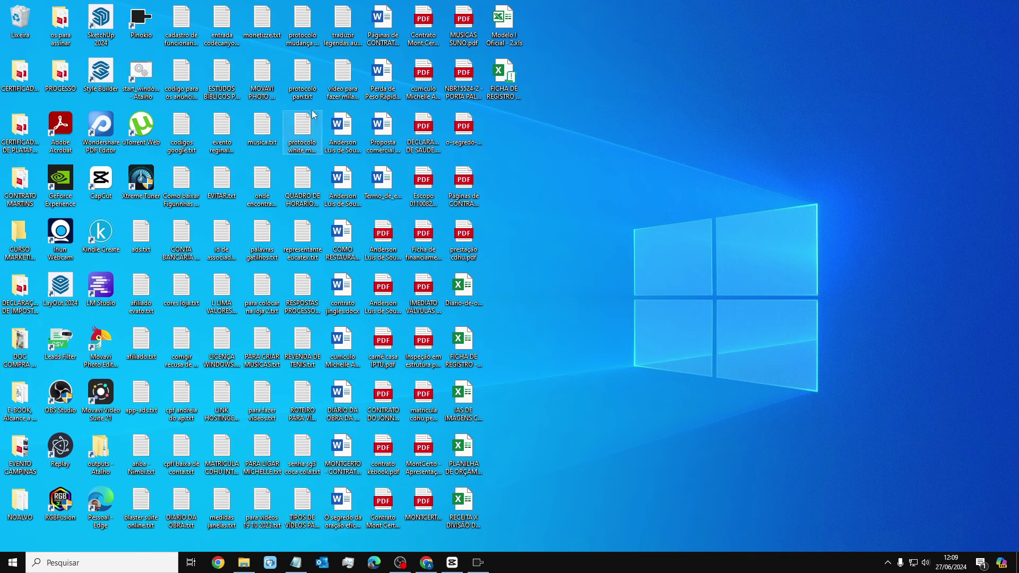
{"action": "left_click", "coordinate": [342, 72]}
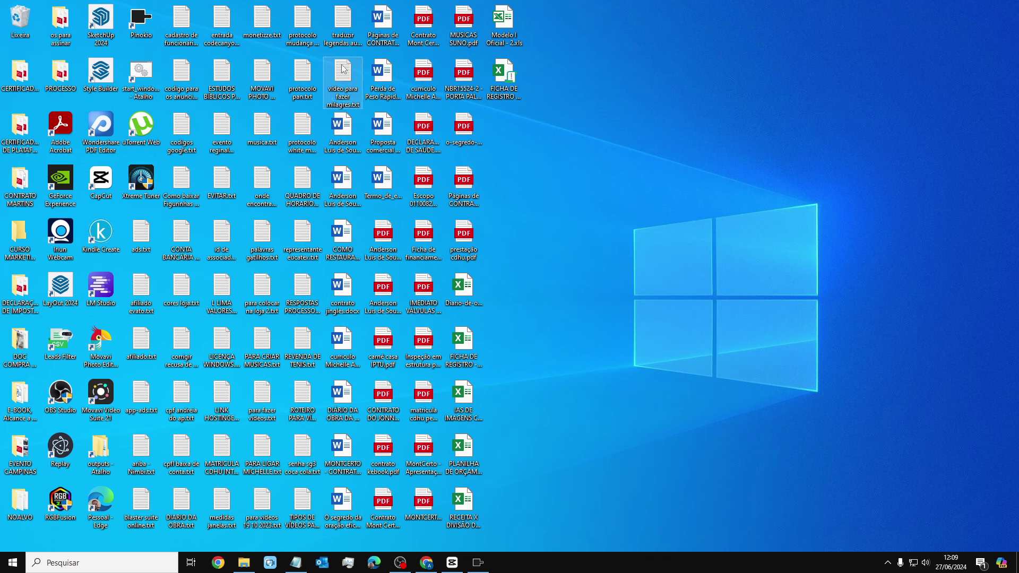
{"action": "left_click", "coordinate": [349, 21]}
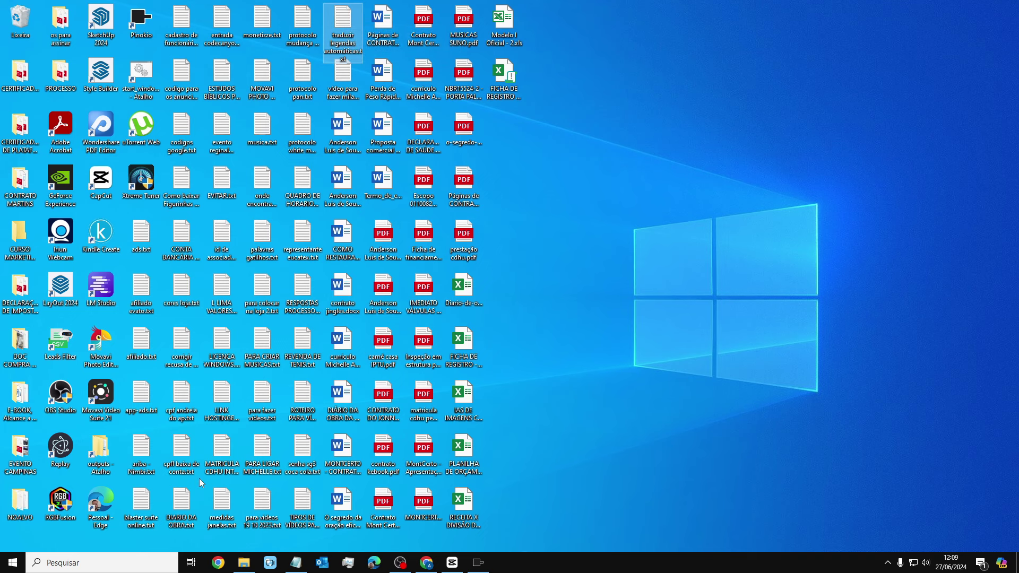
{"action": "left_click", "coordinate": [14, 504]}
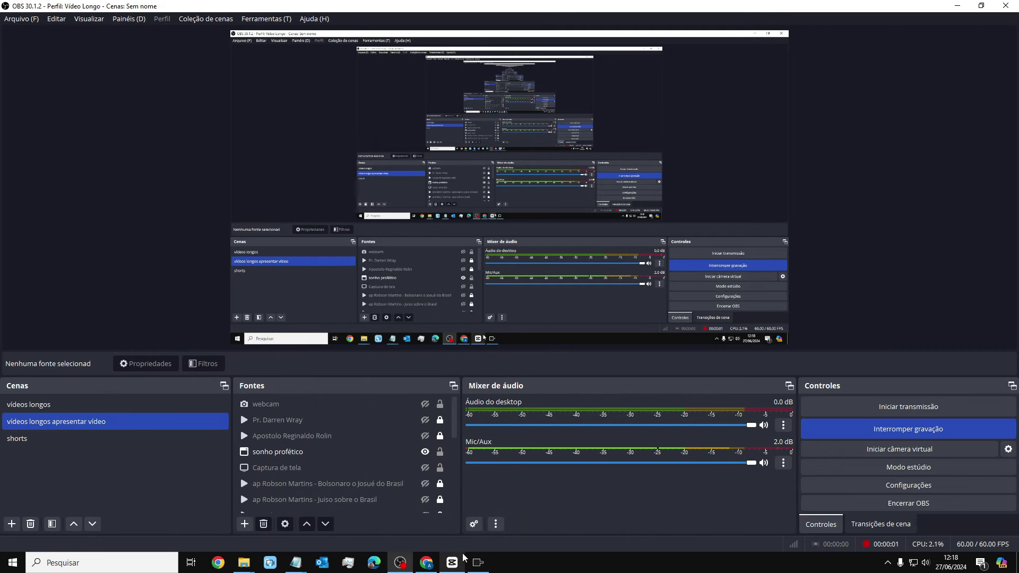
Switch to CapCut and close project 0627 and the CapCut home window
{"action": "left_click", "coordinate": [427, 563]}
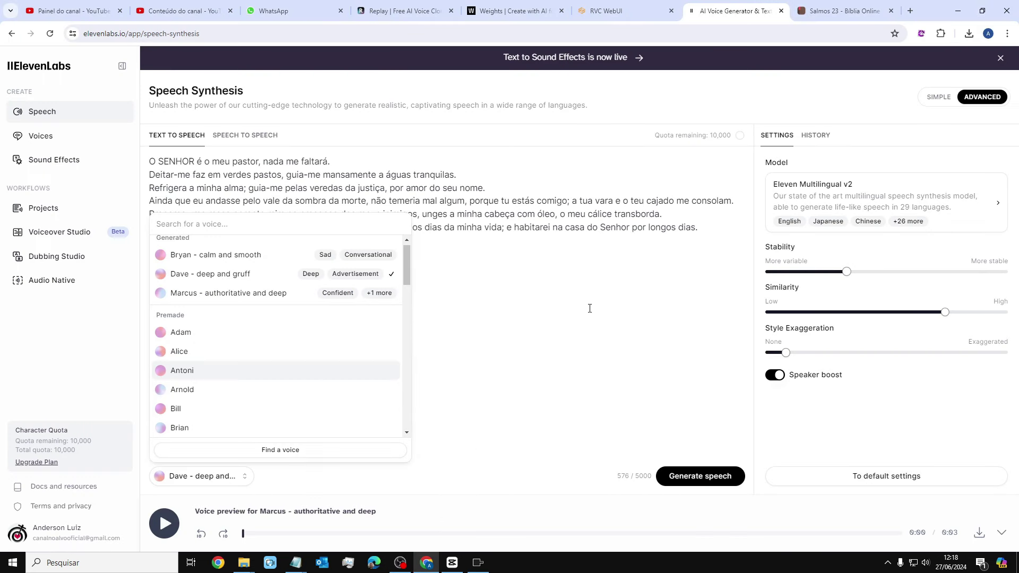
{"action": "left_click", "coordinate": [625, 10]}
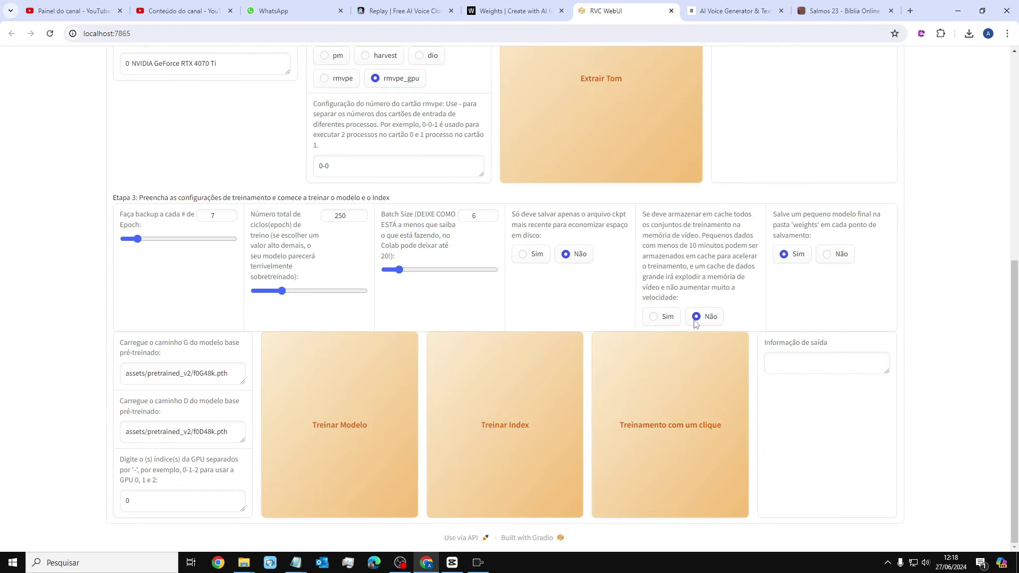
{"action": "left_click", "coordinate": [452, 563]}
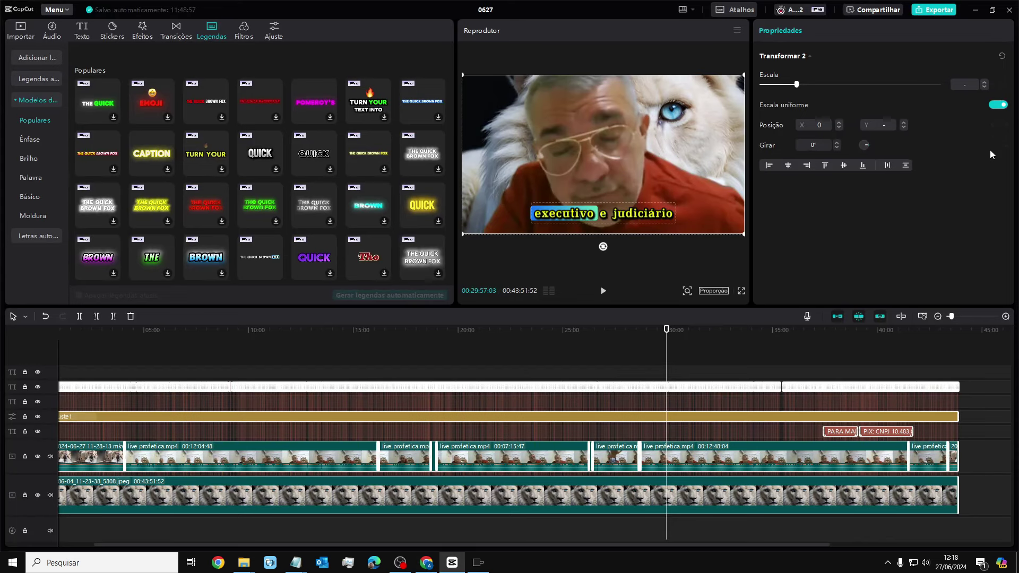
{"action": "left_click", "coordinate": [1010, 9]}
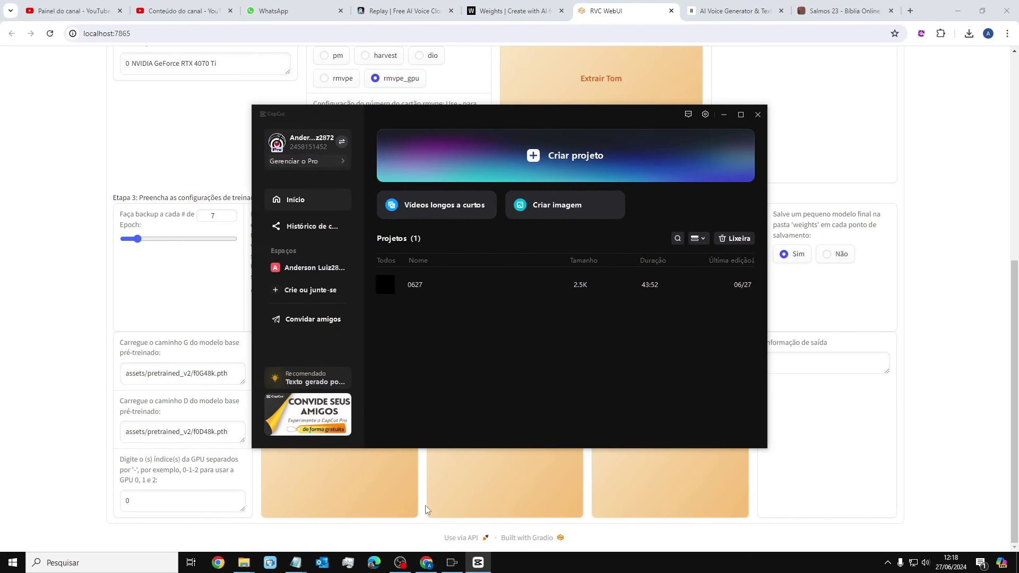
{"action": "left_click", "coordinate": [759, 114]}
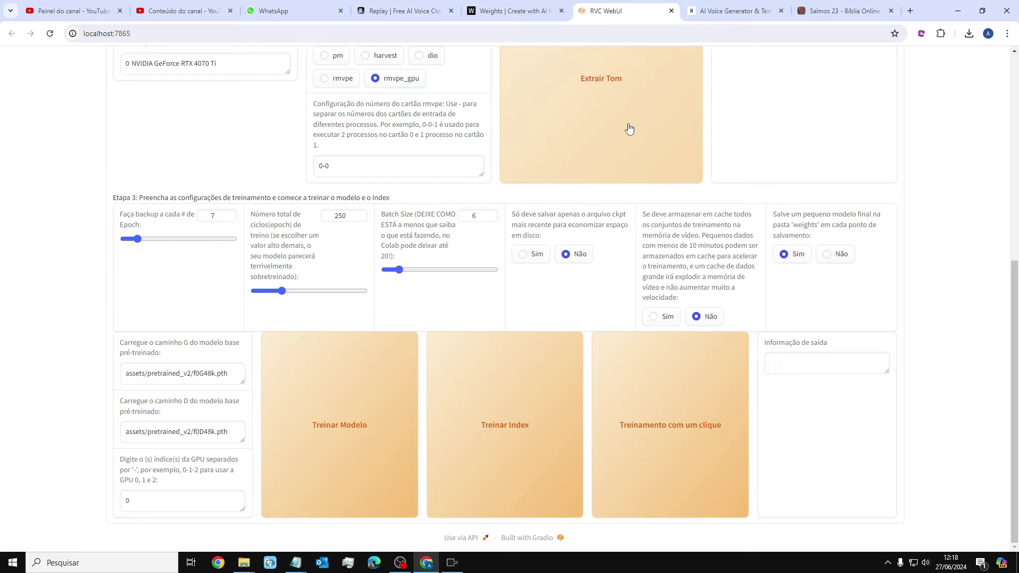
In ElevenLabs, preview and select the "Marcus - authoritative and deep" voice, generate speech from the psalm text, and pause the playback
{"action": "scroll", "coordinate": [726, 160], "scroll_direction": "up", "scroll_amount": 3}
{"action": "left_click", "coordinate": [711, 8]}
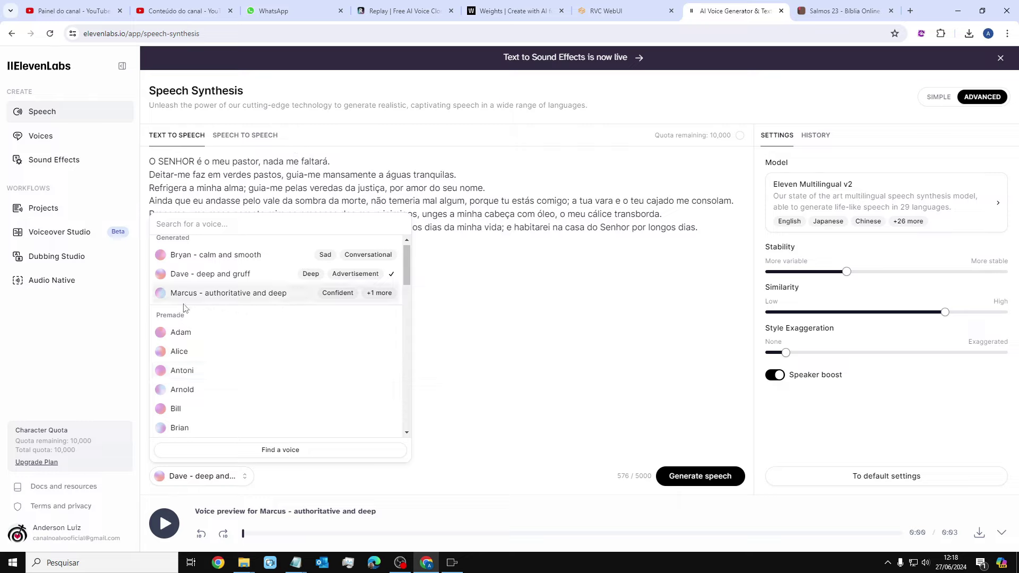
{"action": "left_click", "coordinate": [161, 295]}
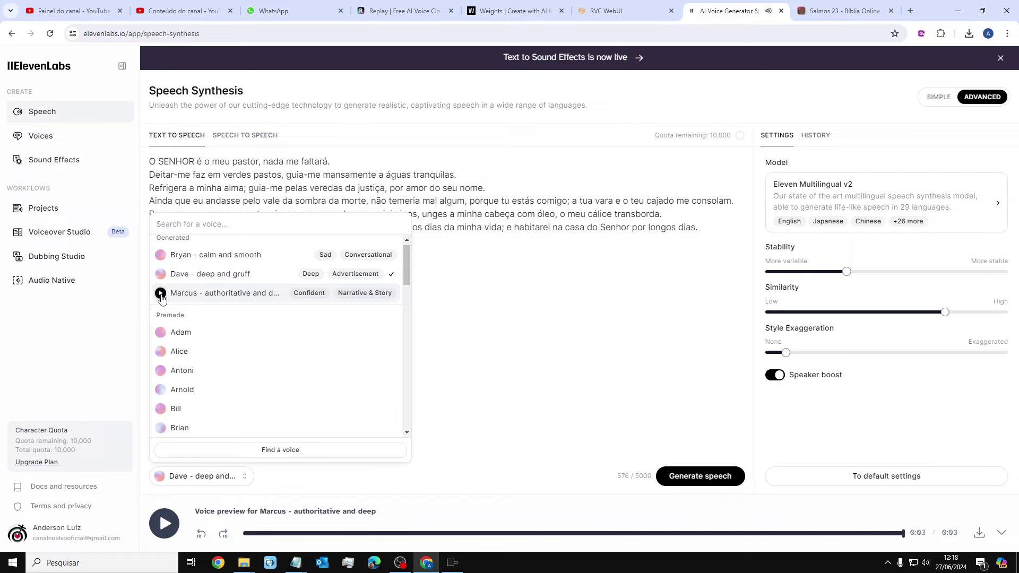
{"action": "left_click", "coordinate": [242, 295]}
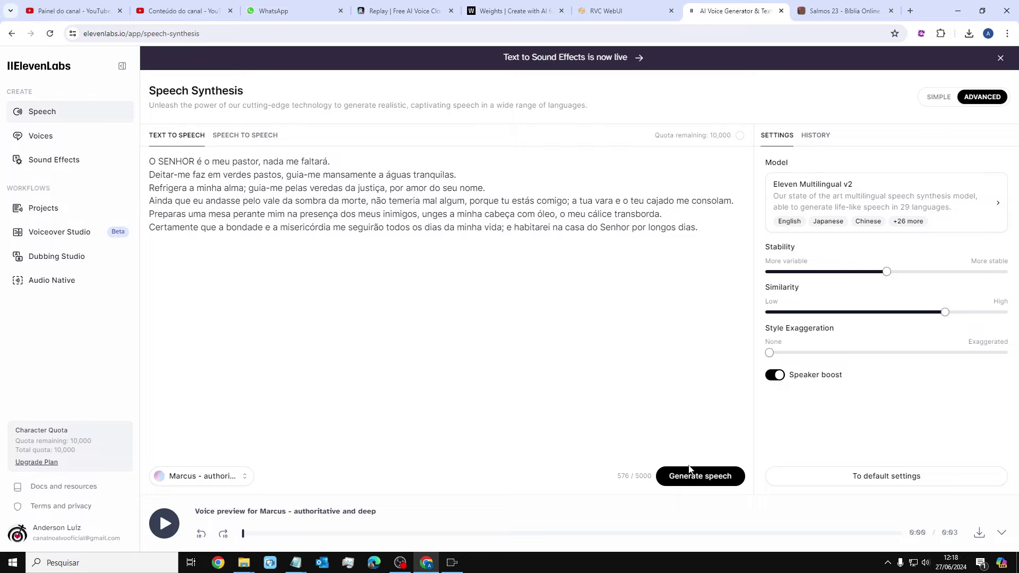
{"action": "left_click", "coordinate": [702, 477]}
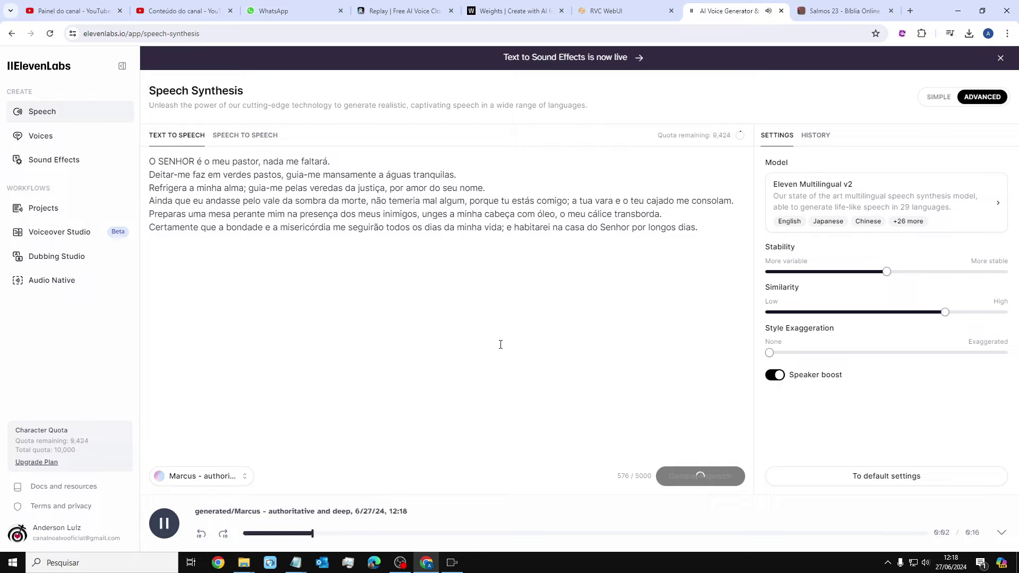
{"action": "left_click", "coordinate": [170, 524]}
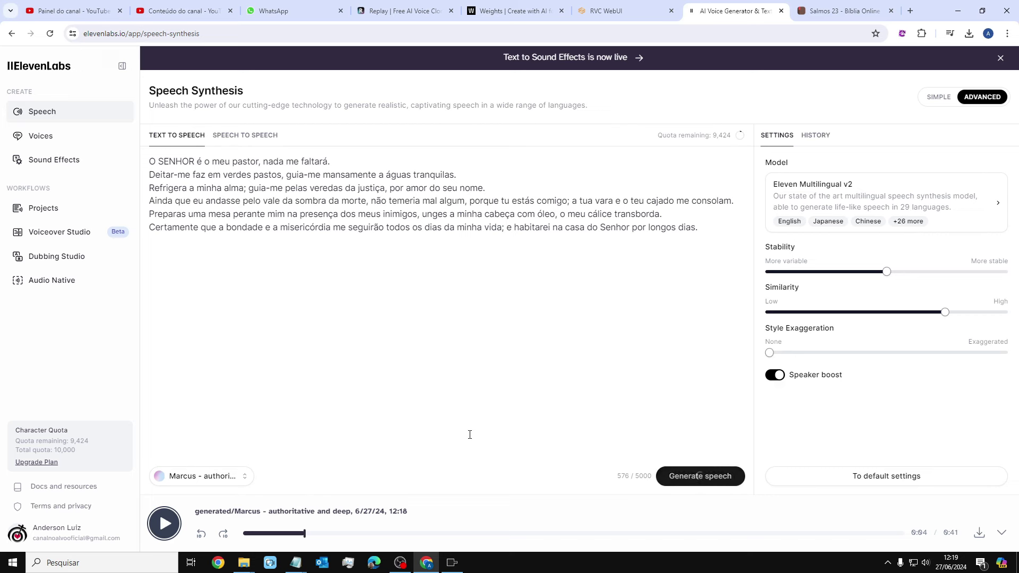
Download the generated Marcus speech from ElevenLabs as an MP3 and show it in the Downloads folder
{"action": "left_click", "coordinate": [600, 9]}
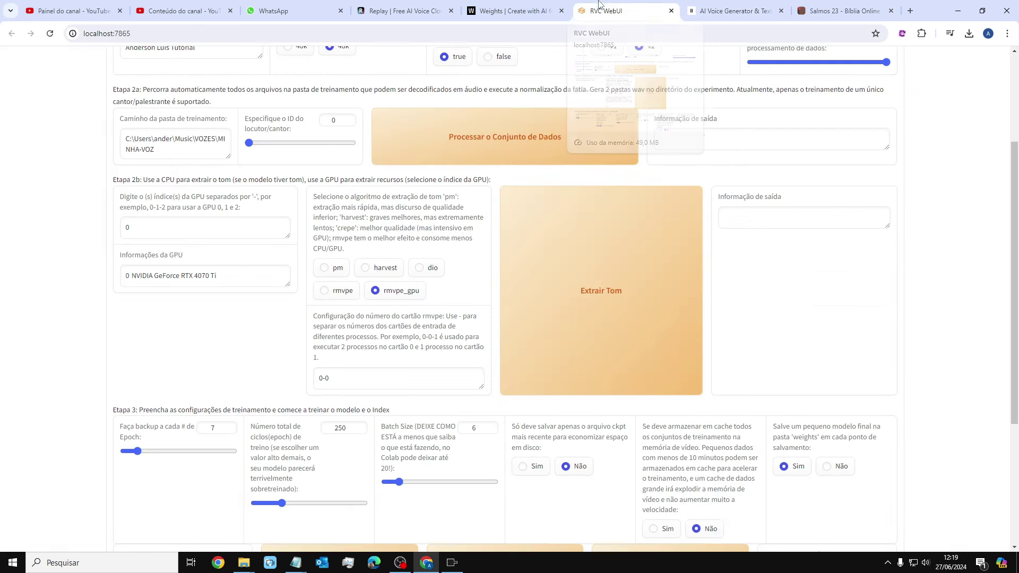
{"action": "left_click", "coordinate": [721, 6]}
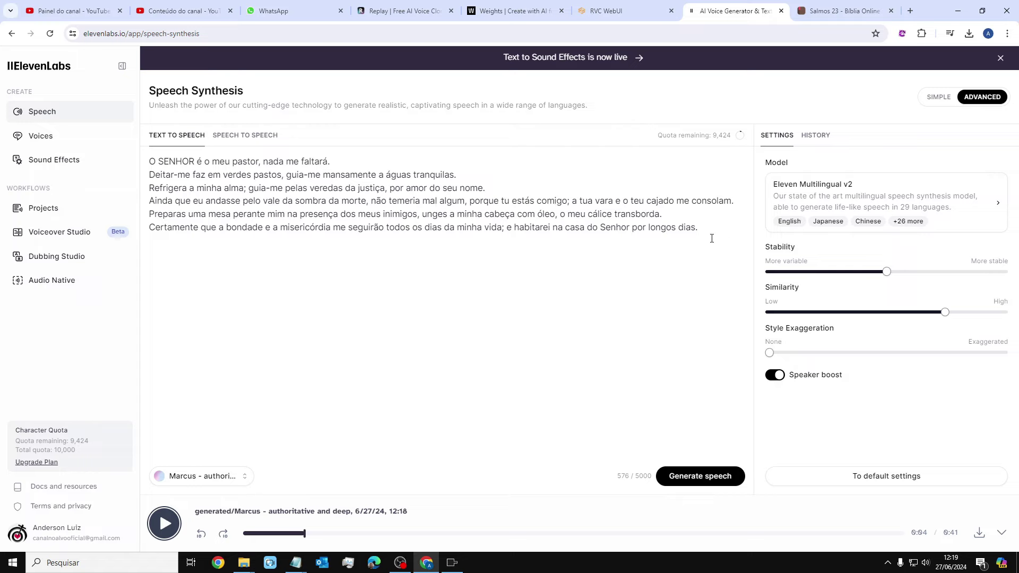
{"action": "left_click", "coordinate": [980, 533]}
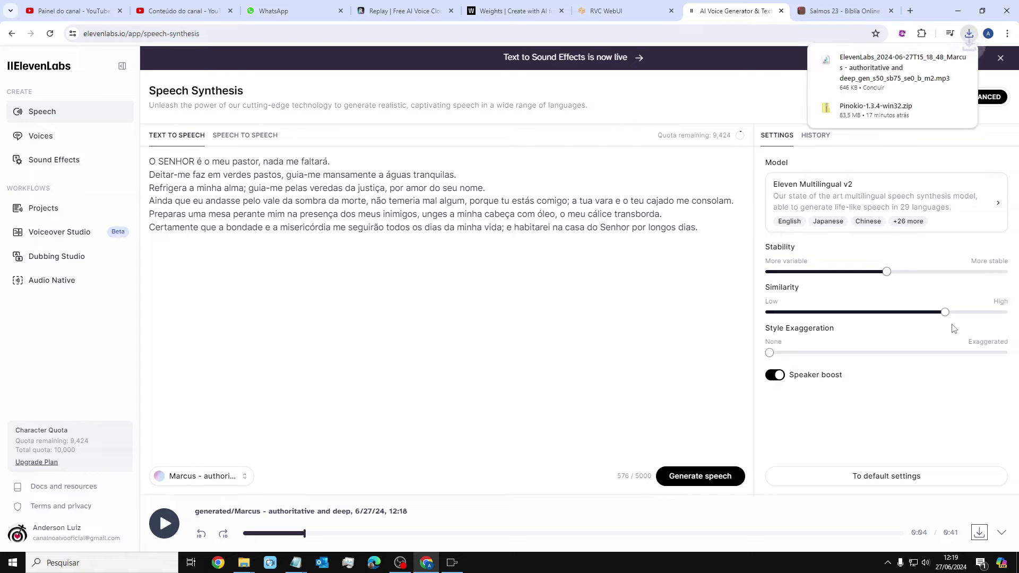
{"action": "left_click", "coordinate": [941, 59]}
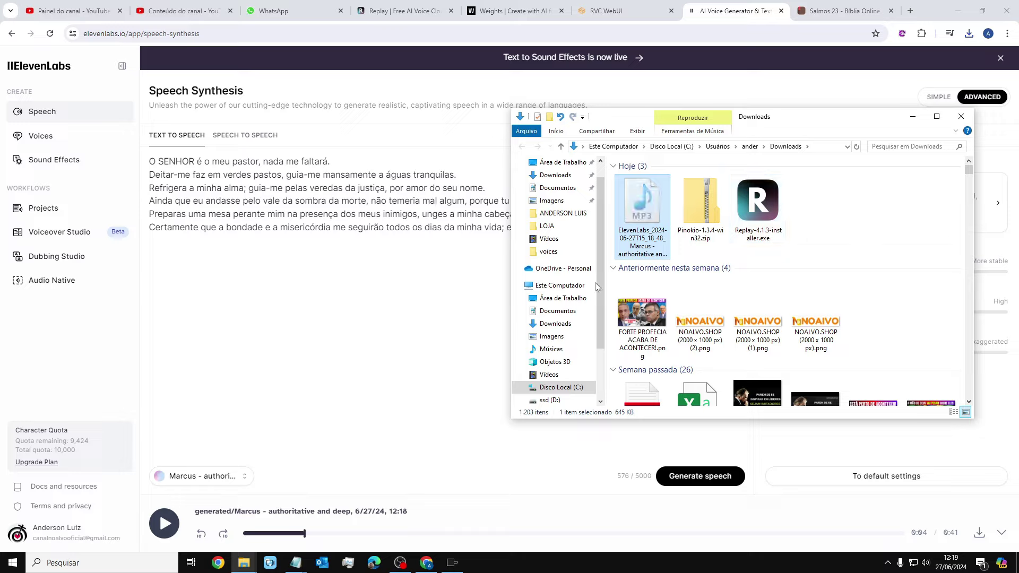
Create a new folder inside the VOZES folder in Músicas
{"action": "left_click", "coordinate": [556, 351]}
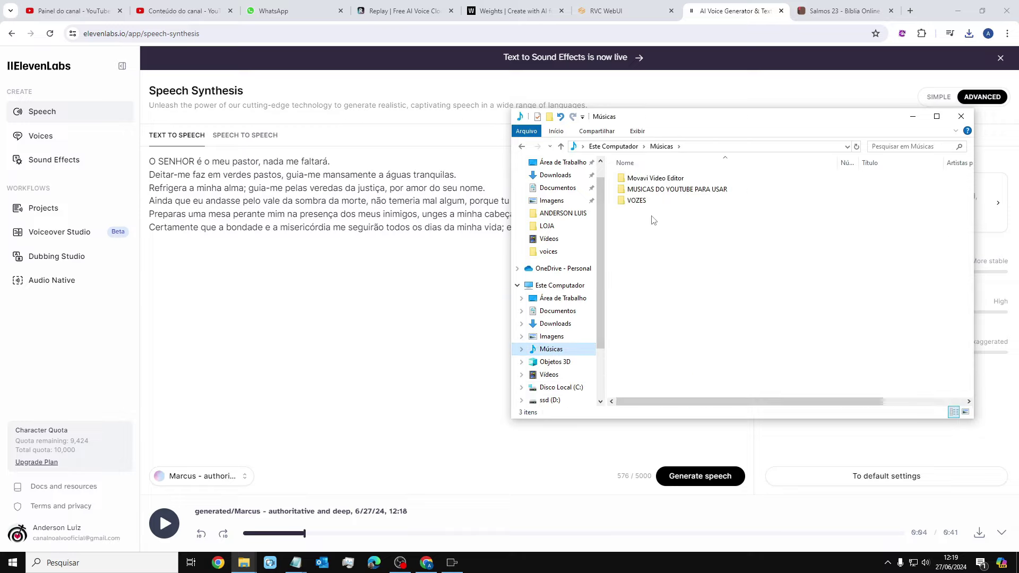
{"action": "double_click", "coordinate": [640, 204]}
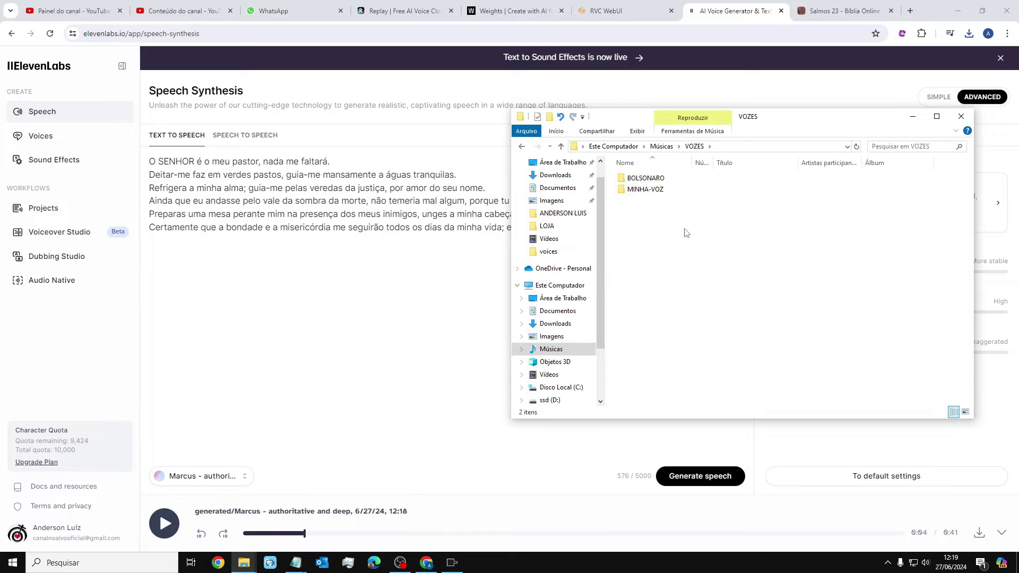
{"action": "right_click", "coordinate": [645, 211]}
{"action": "mouse_move", "coordinate": [717, 351]}
{"action": "left_click", "coordinate": [798, 352]}
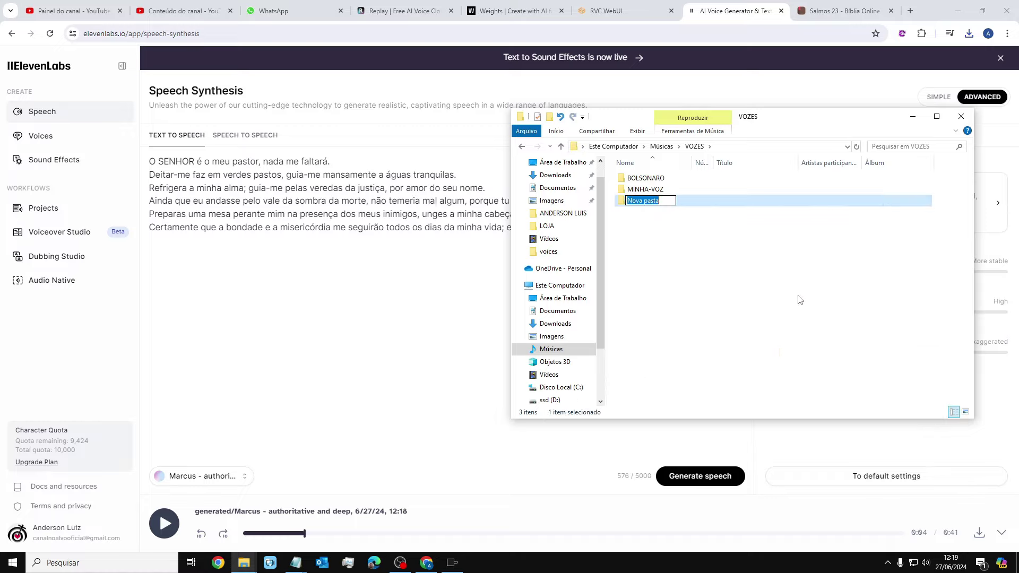
{"action": "type", "text": "marcus eleven lçabs"}
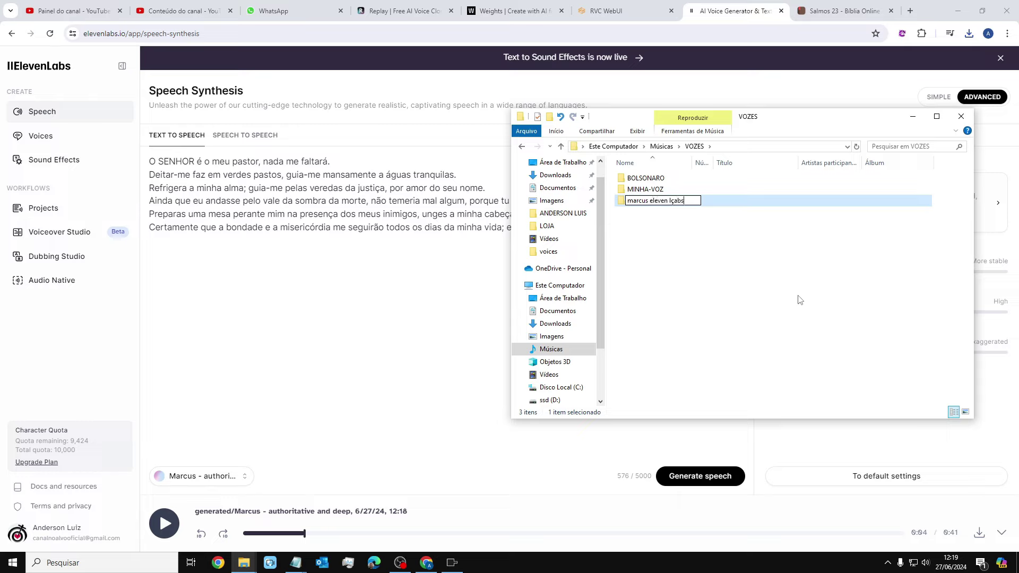
{"action": "key", "text": "BackSpace"}
{"action": "key", "text": "BackSpace"}
{"action": "key", "text": "BackSpace"}
{"action": "key", "text": "BackSpace"}
{"action": "key", "text": "BackSpace"}
{"action": "key", "text": "BackSpace"}
{"action": "key", "text": "BackSpace"}
{"action": "key", "text": "BackSpace"}
{"action": "key", "text": "BackSpace"}
{"action": "key", "text": "BackSpace"}
{"action": "key", "text": "BackSpace"}
{"action": "key", "text": "BackSpace"}
{"action": "key", "text": "BackSpace"}
{"action": "key", "text": "BackSpace"}
{"action": "key", "text": "BackSpace"}
{"action": "key", "text": "BackSpace"}
{"action": "key", "text": "BackSpace"}
{"action": "key", "text": "BackSpace"}
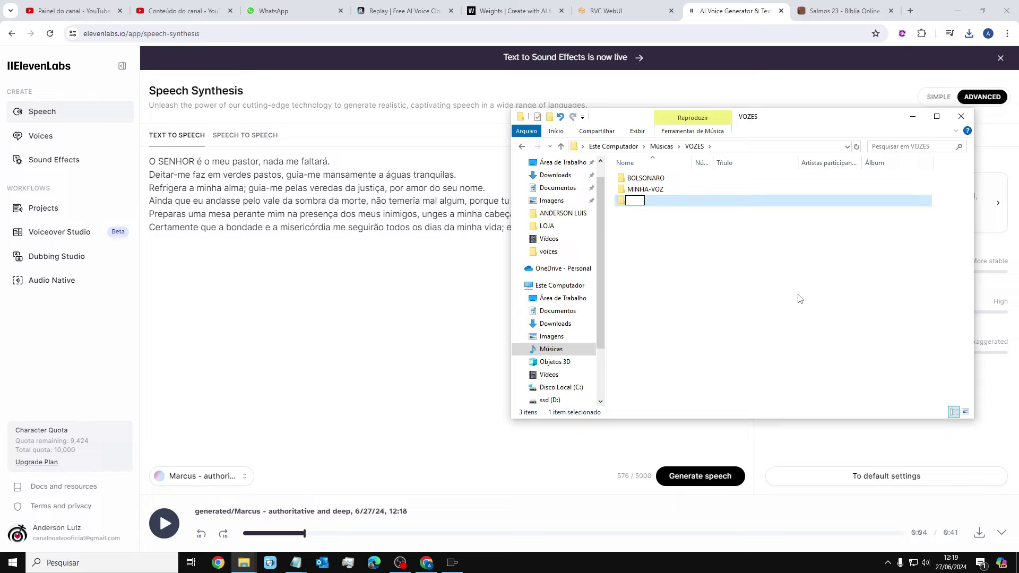
Name the new folder MARCUS ELEVEN LABS
{"action": "type", "text": "MARX"}
{"action": "key", "text": "BackSpace"}
{"action": "type", "text": "CUS ELEVEN"}
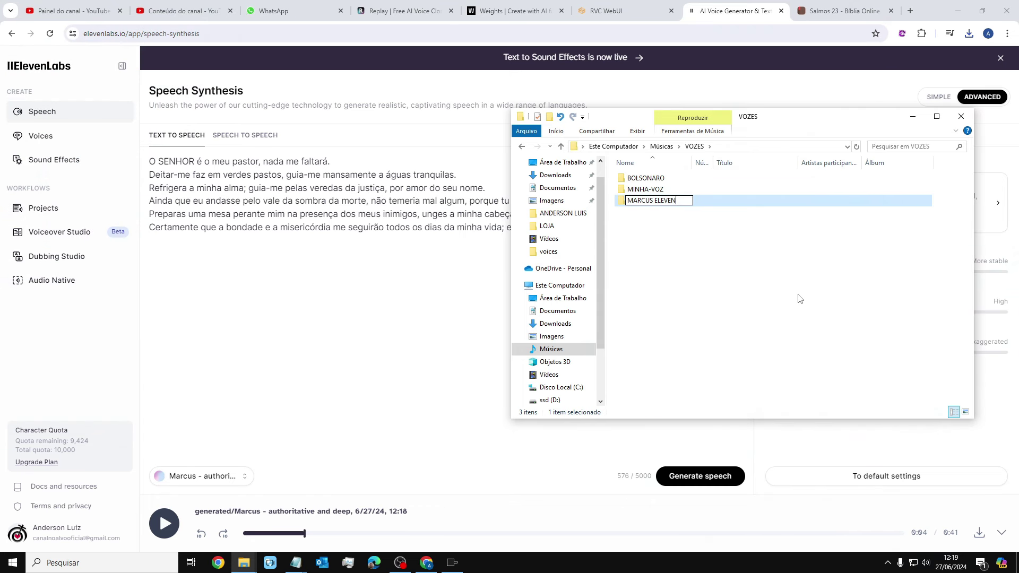
{"action": "type", "text": " LABS"}
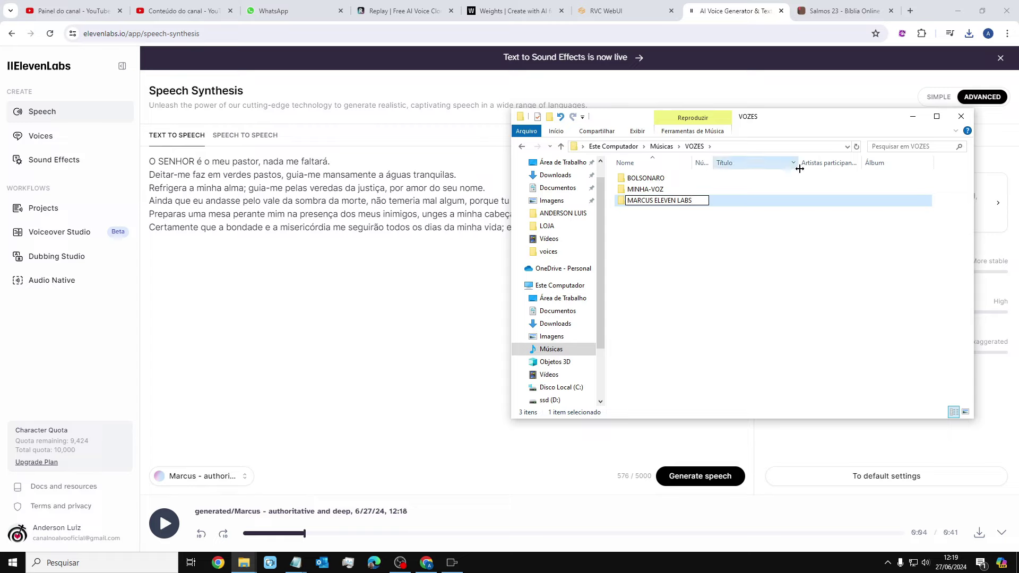
{"action": "key", "text": "Return"}
Paste the downloaded ElevenLabs MP3 into the MARCUS ELEVEN LABS folder and rename it MARCUS.mp3
{"action": "key", "text": "Return"}
{"action": "key", "text": "ctrl+v"}
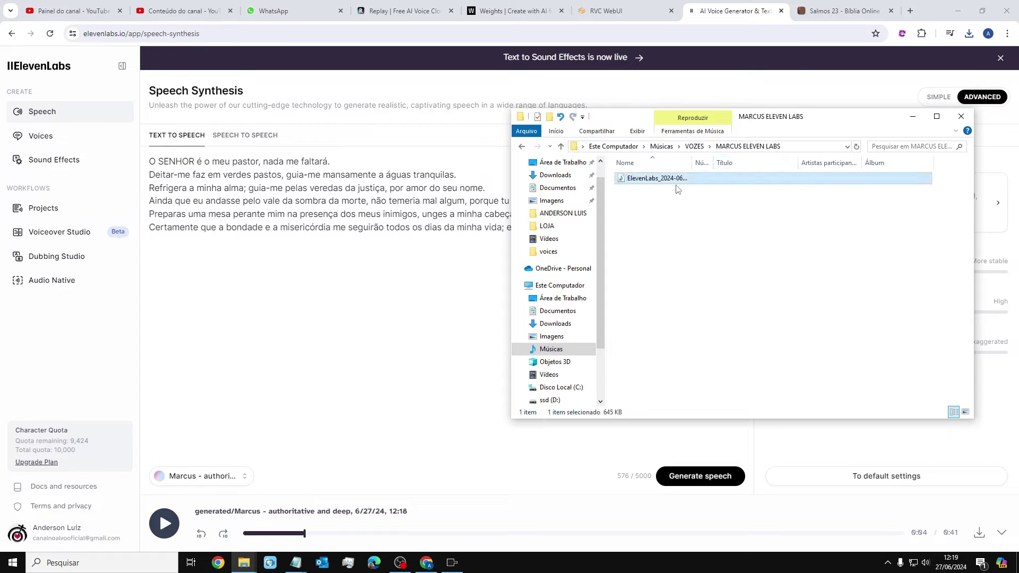
{"action": "key", "text": "F2"}
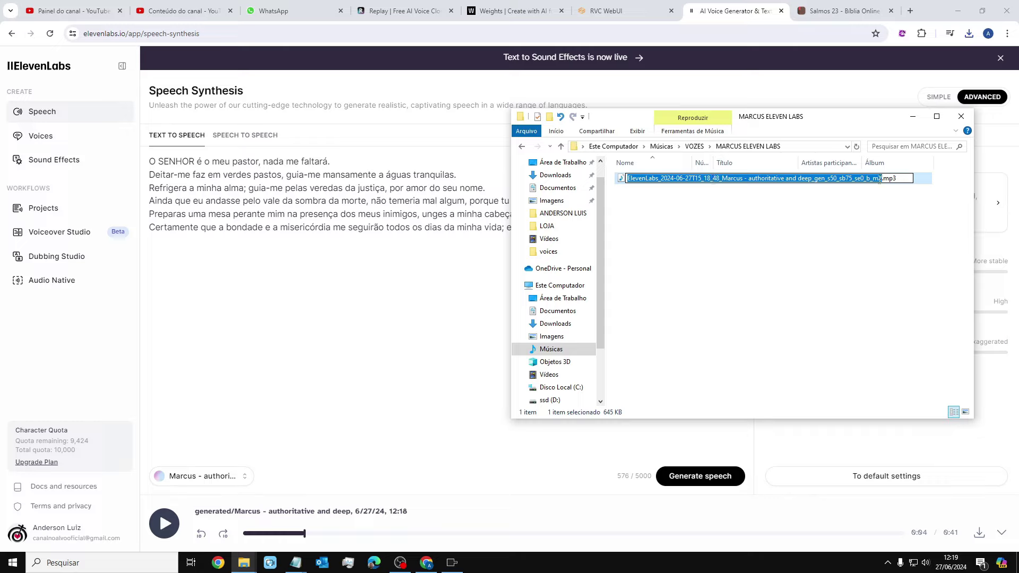
{"action": "type", "text": "MARCUS"}
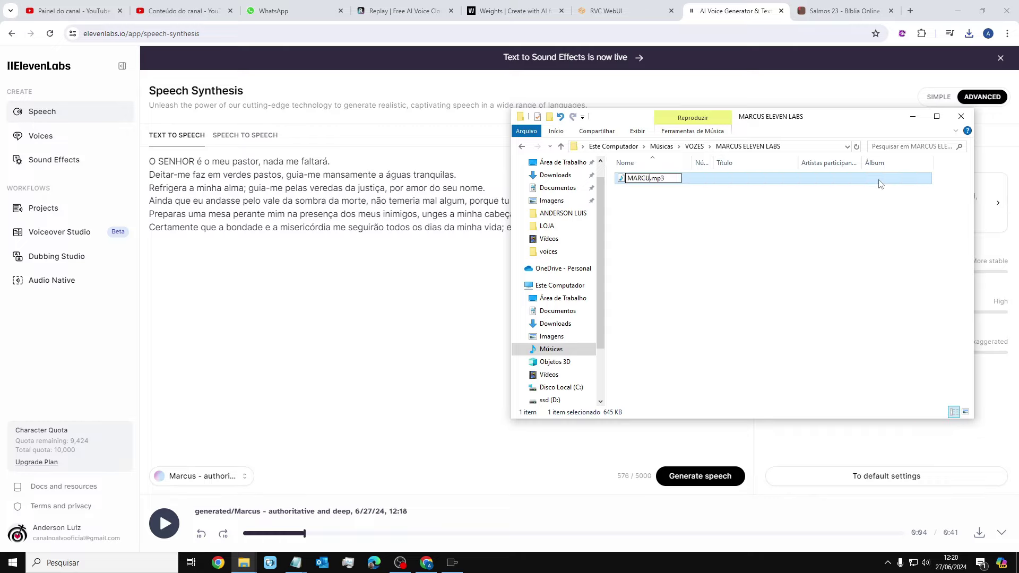
{"action": "left_click", "coordinate": [818, 261]}
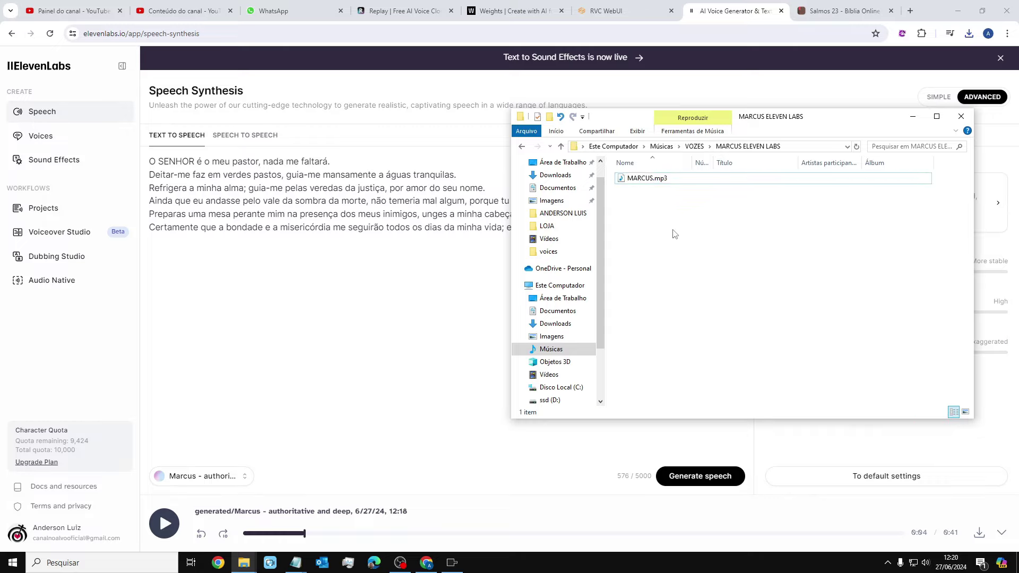
Close the ElevenLabs and Bíblia Online pages in the browser
{"action": "left_click", "coordinate": [781, 11]}
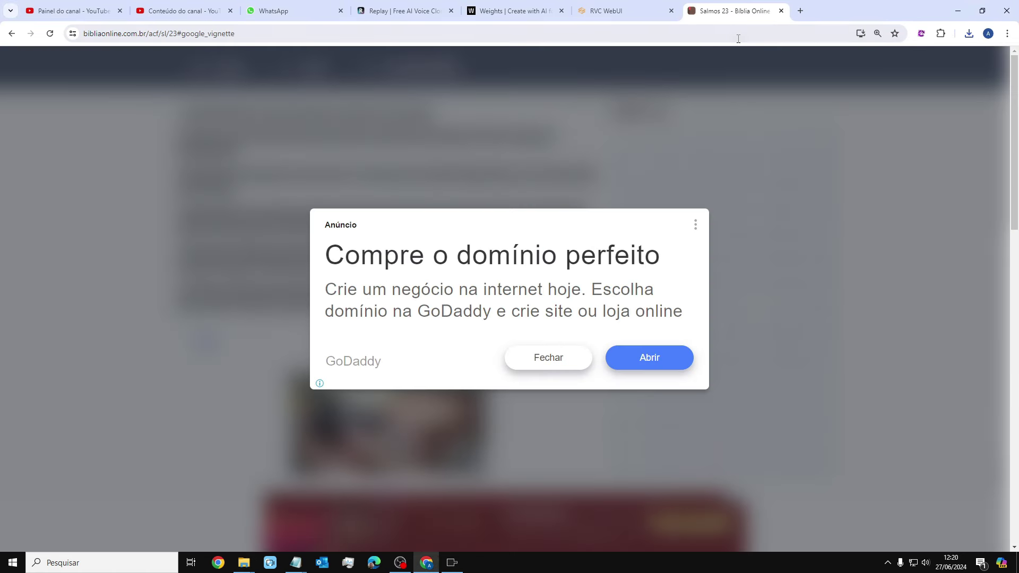
{"action": "left_click", "coordinate": [781, 10]}
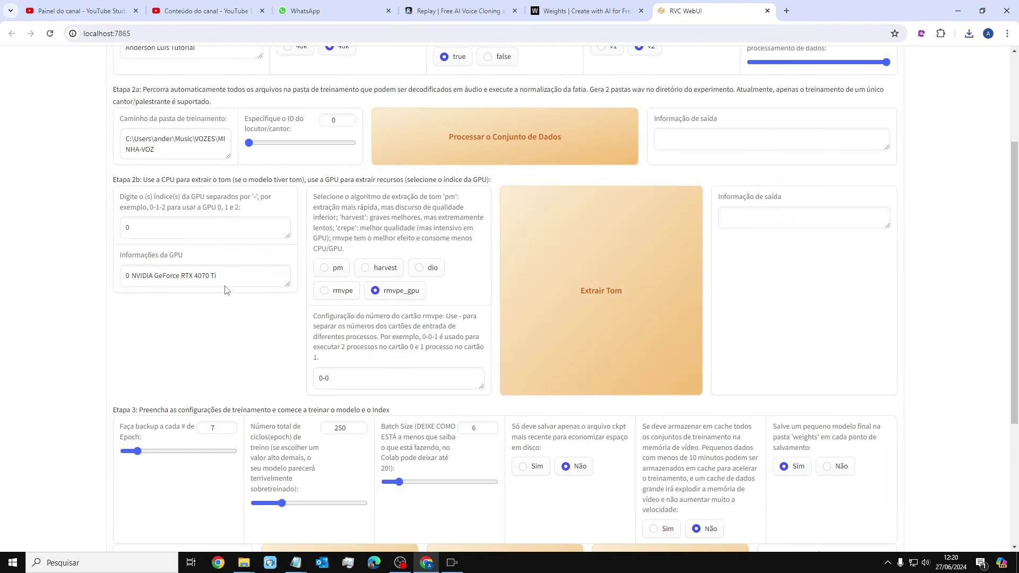
Set the training folder path to the MARCUS ELEVEN LABS folder inside VOZES, copying its path from File Explorer
{"action": "scroll", "coordinate": [232, 282], "scroll_direction": "up", "scroll_amount": 2}
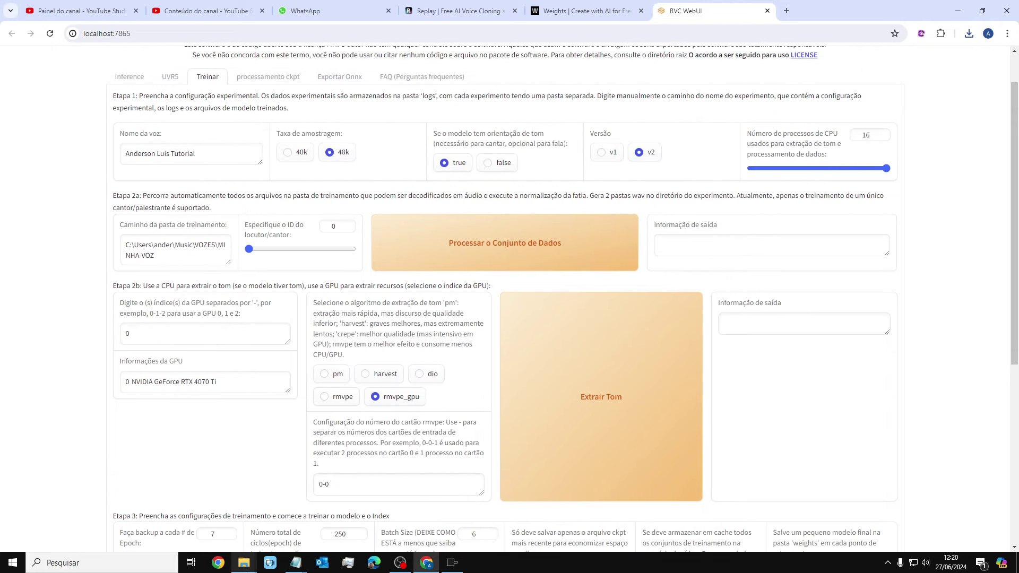
{"action": "mouse_move", "coordinate": [244, 563]}
{"action": "left_click", "coordinate": [327, 527]}
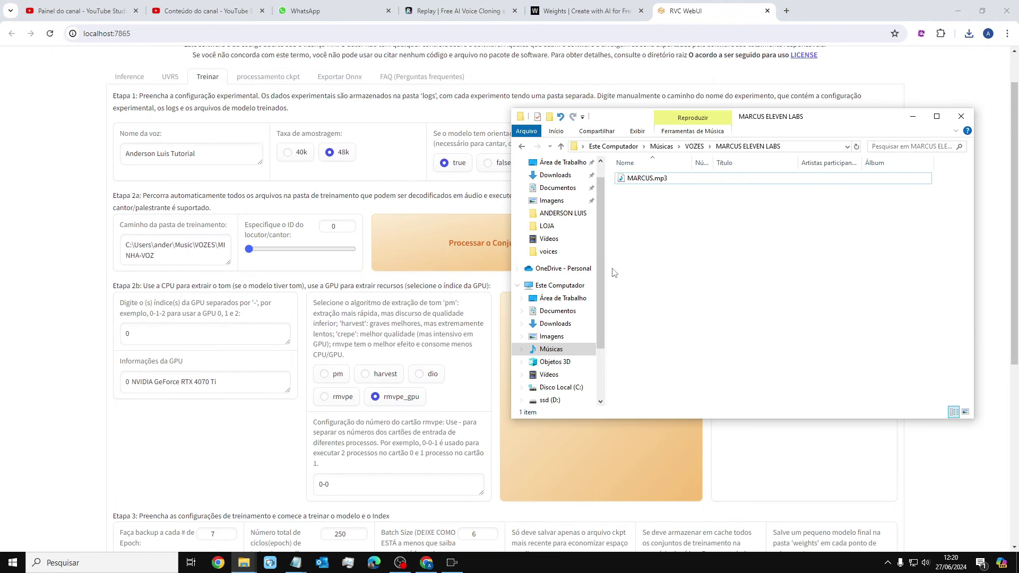
{"action": "left_click", "coordinate": [789, 148]}
{"action": "key", "text": "ctrl+c"}
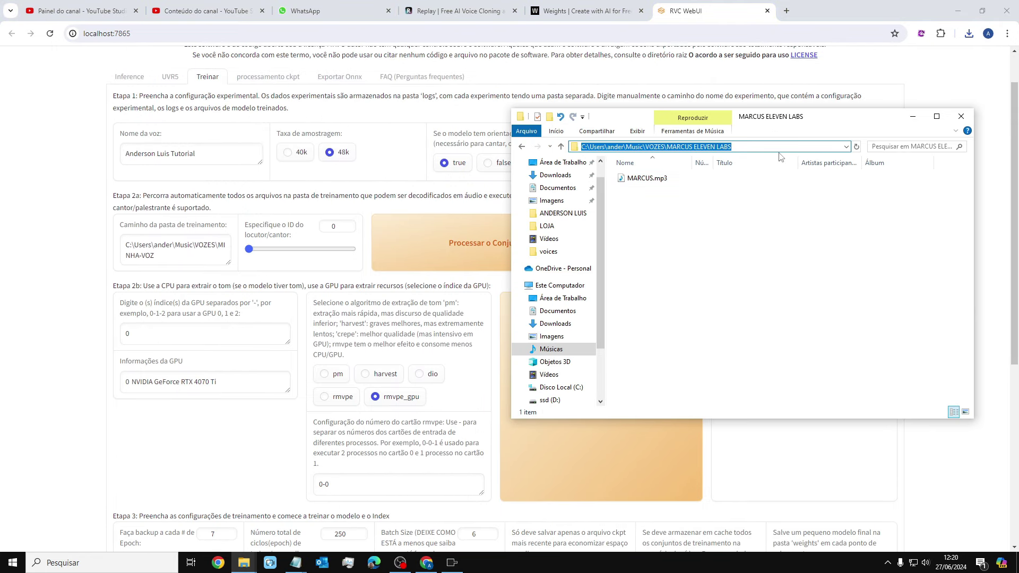
{"action": "left_click", "coordinate": [188, 255]}
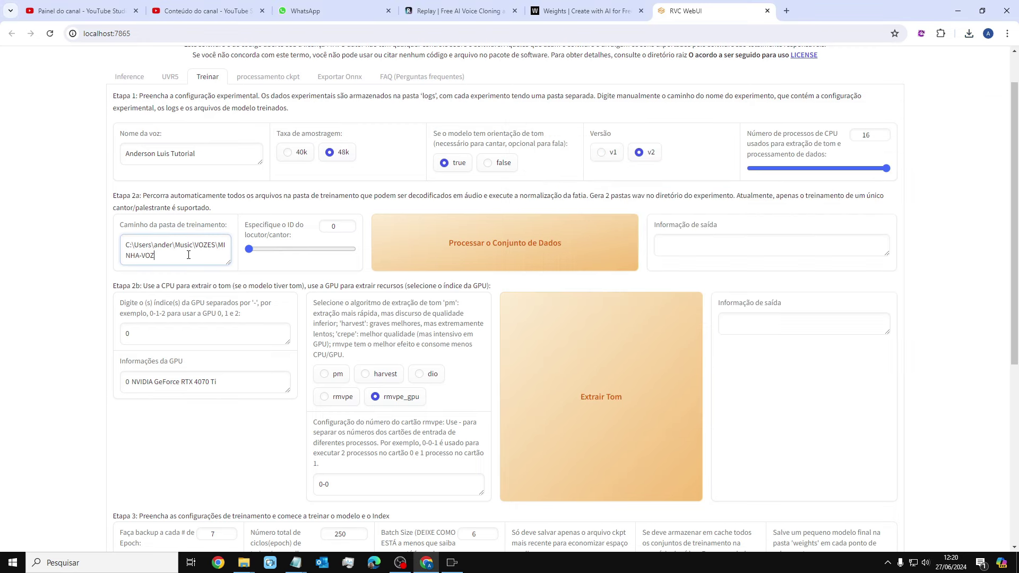
{"action": "key", "text": "ctrl+a"}
{"action": "key", "text": "ctrl+v"}
Name the voice MARCUS ELEVEN LABS and start the one-click training
{"action": "scroll", "coordinate": [188, 255], "scroll_direction": "up", "scroll_amount": 1}
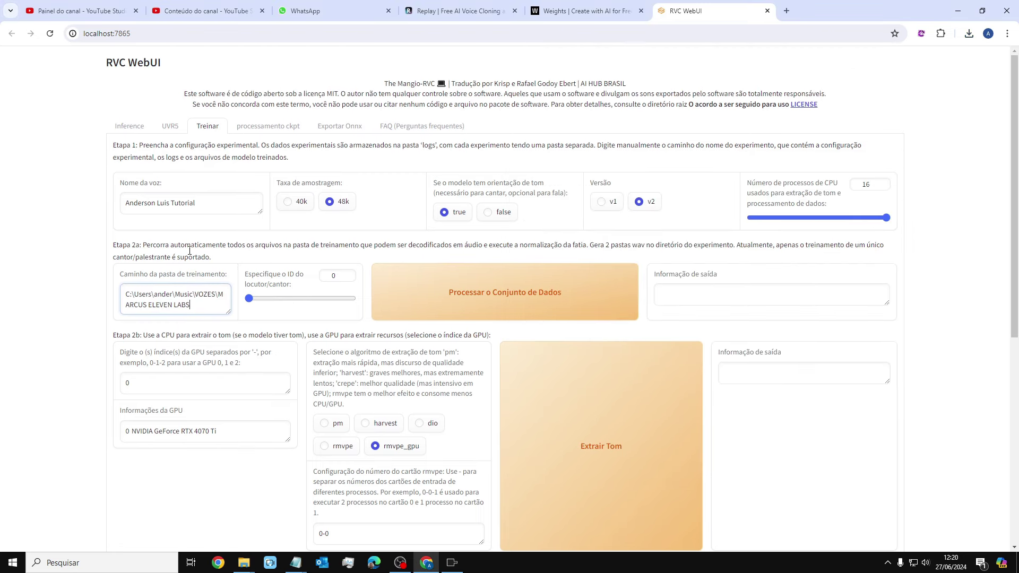
{"action": "left_click_drag", "start_coordinate": [223, 203], "coordinate": [103, 210]}
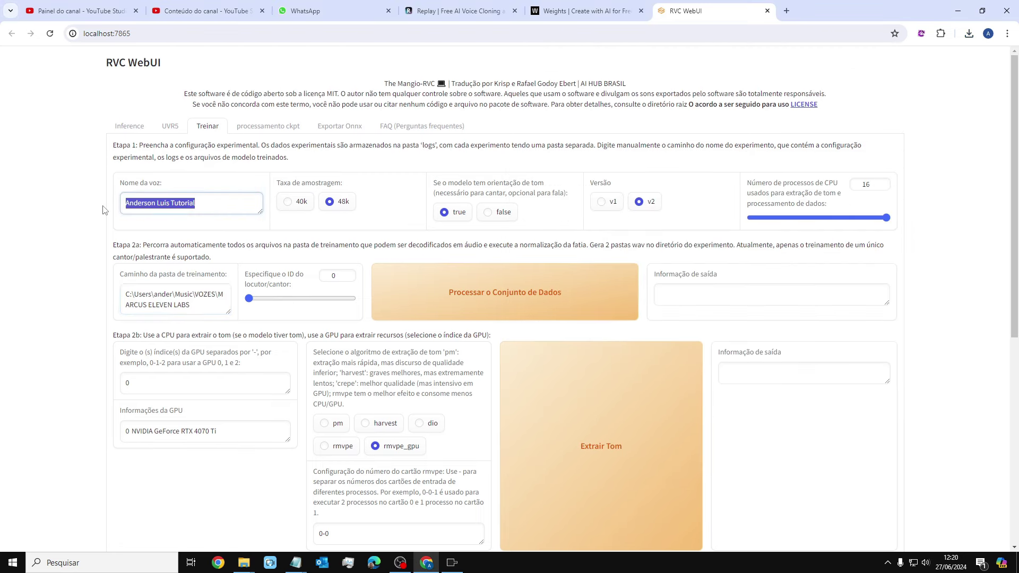
{"action": "type", "text": "MARCUS ELEVEN LABS"}
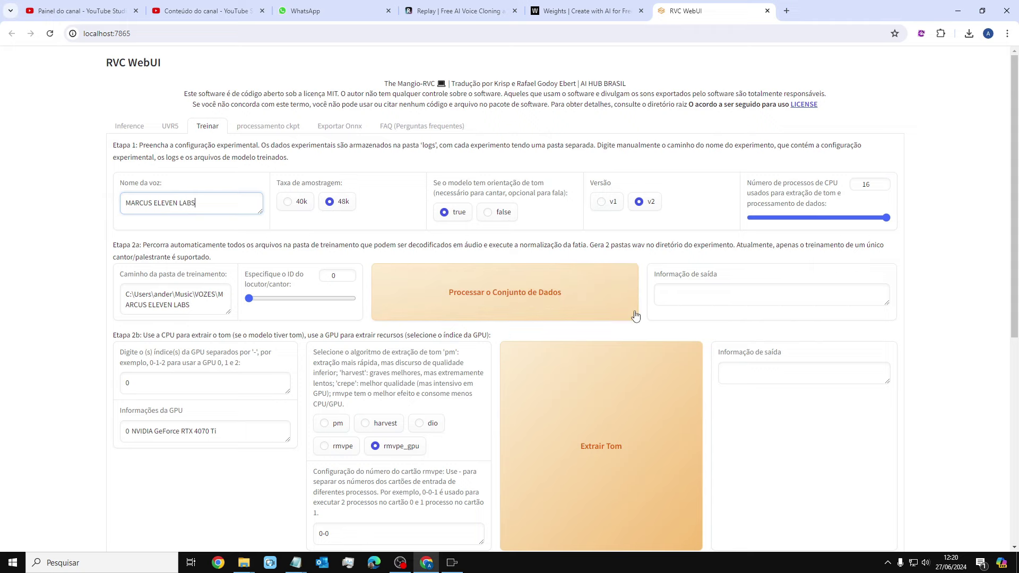
{"action": "scroll", "coordinate": [637, 318], "scroll_direction": "down", "scroll_amount": 7}
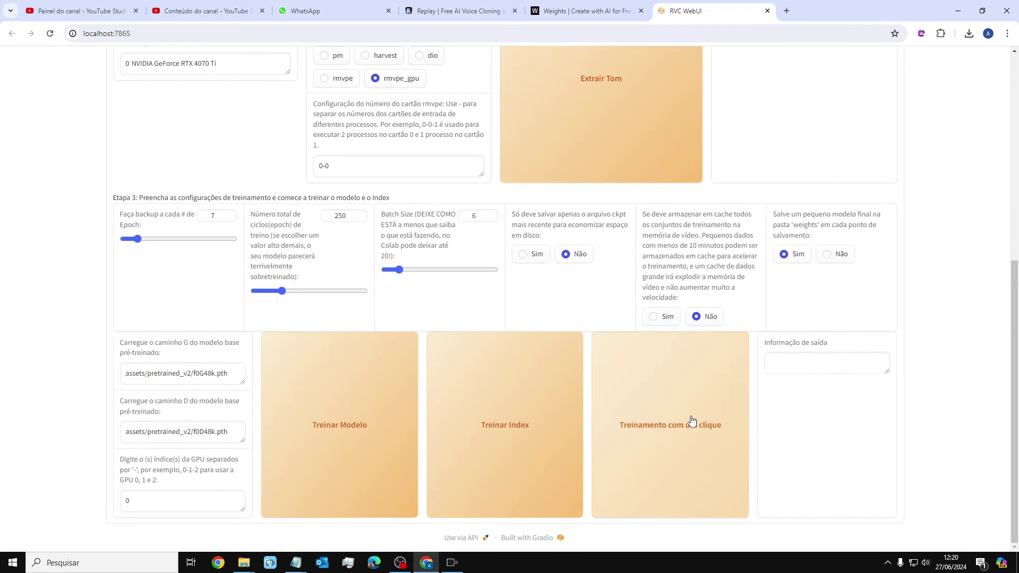
{"action": "left_click", "coordinate": [691, 421]}
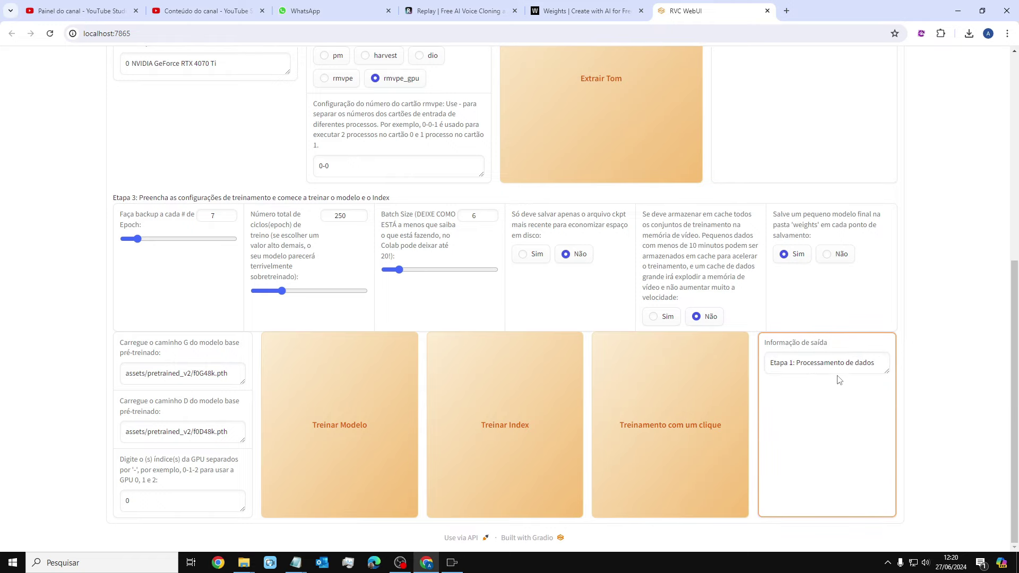
Check the RVC server log and open the RVCclonadordevoz.git\app\assets\weights folder in File Explorer, using the path noted in the text file
{"action": "left_click", "coordinate": [453, 563]}
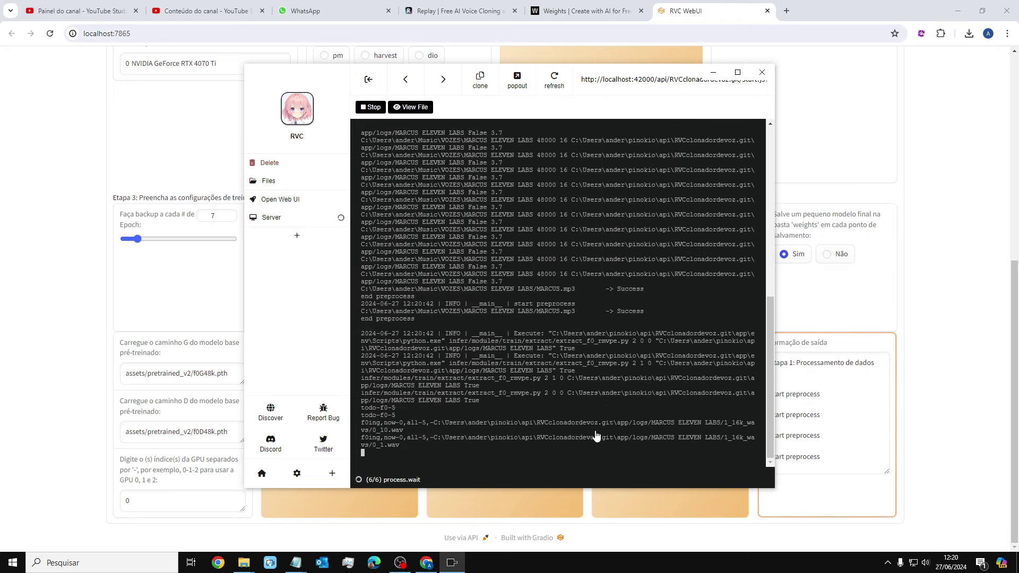
{"action": "mouse_move", "coordinate": [306, 560]}
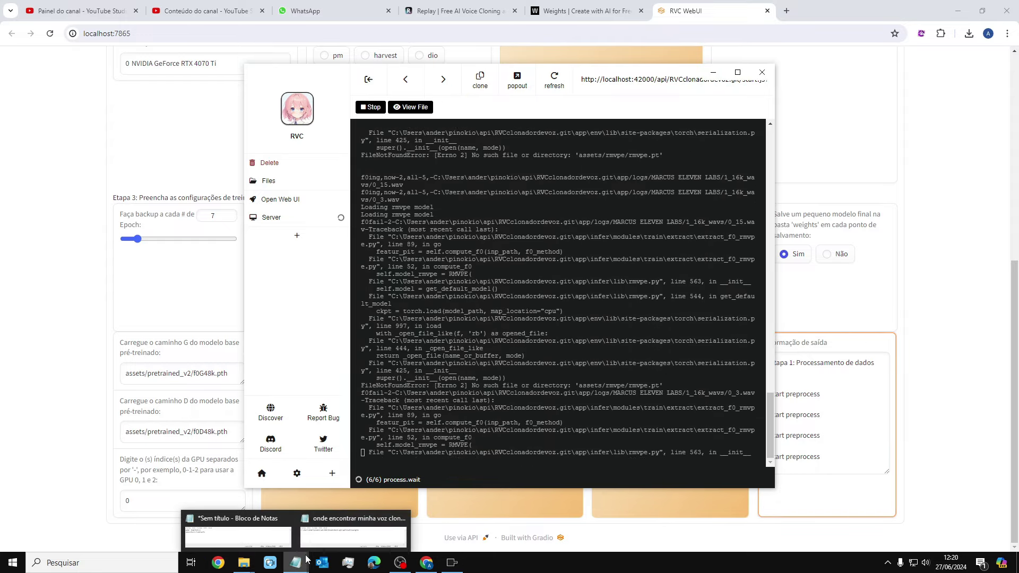
{"action": "left_click", "coordinate": [353, 536]}
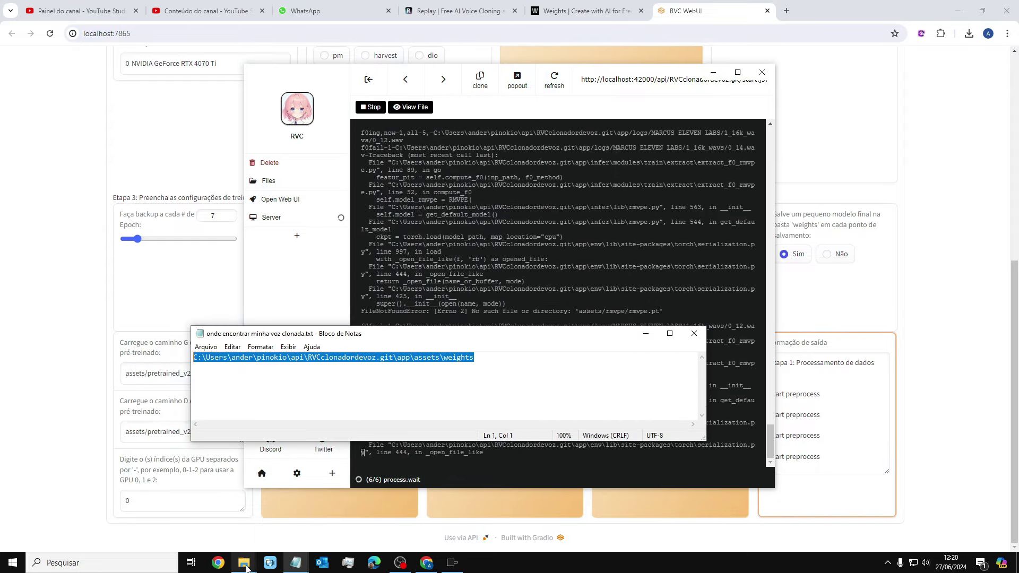
{"action": "mouse_move", "coordinate": [245, 564]}
{"action": "mouse_move", "coordinate": [330, 492]}
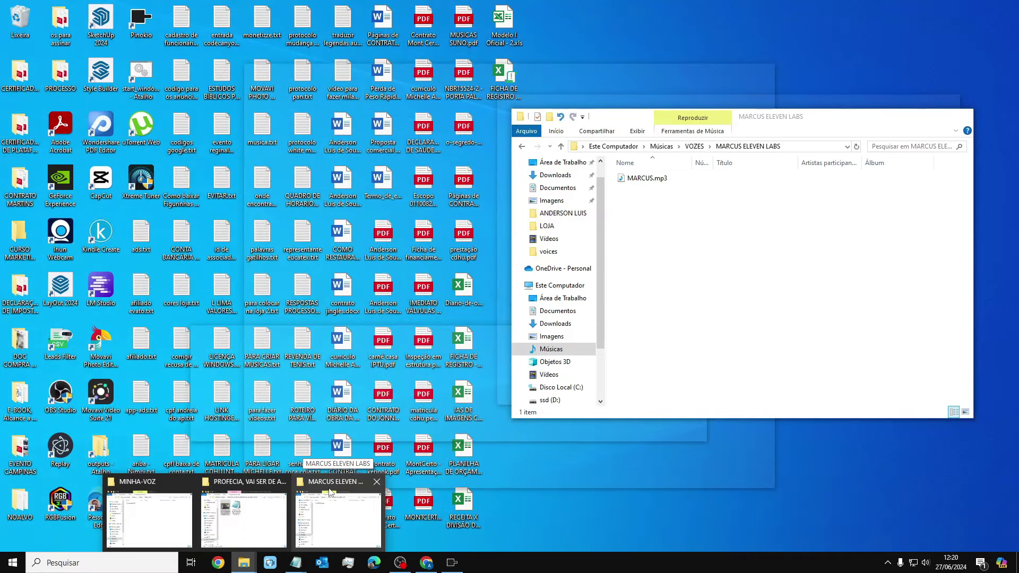
{"action": "left_click", "coordinate": [334, 512]}
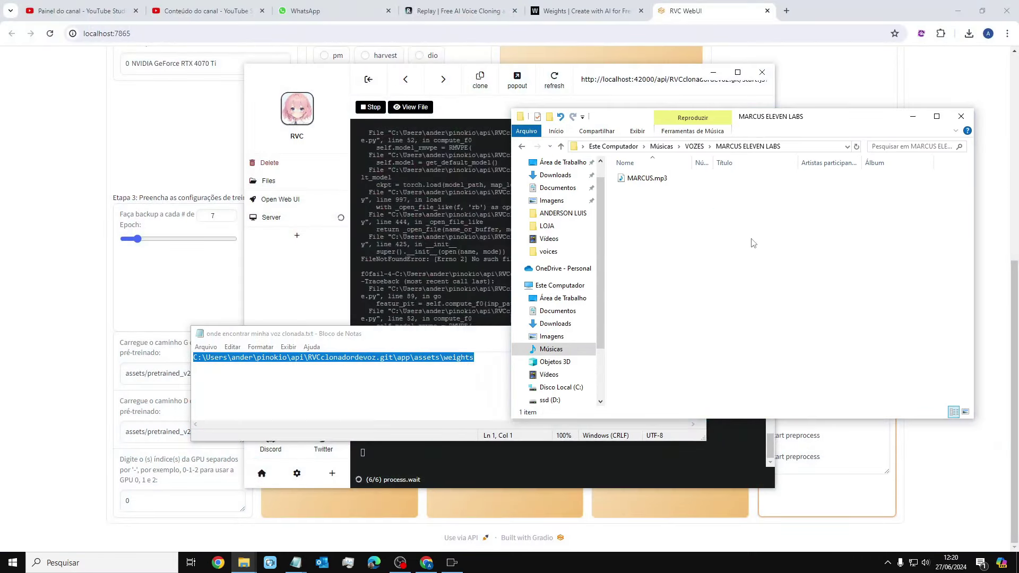
{"action": "left_click", "coordinate": [786, 148]}
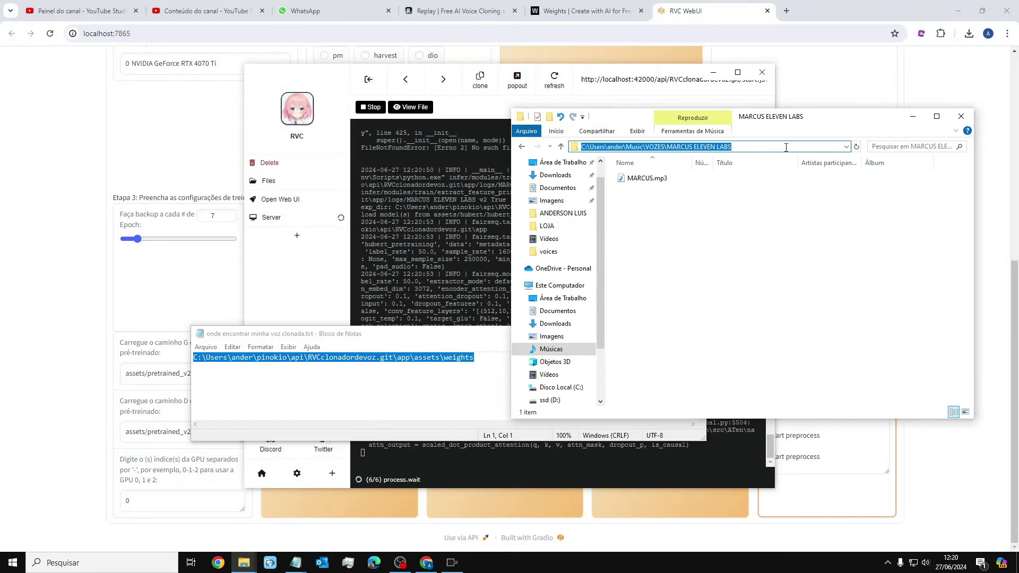
{"action": "type", "text": "C:\\Users\\ander\\pinokio\\api\\RVCclonadordevoz.git\\app\\assets\\weights"}
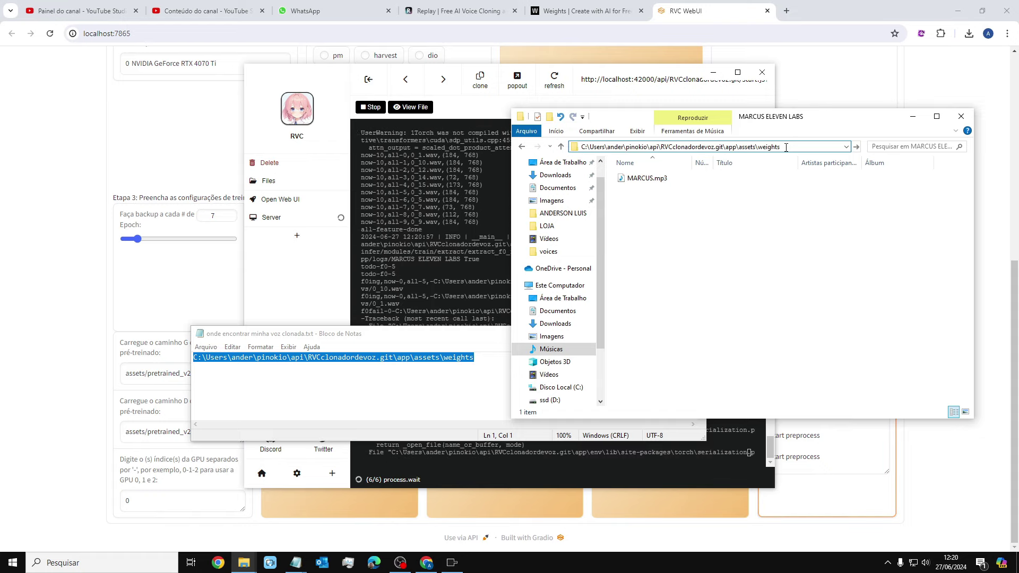
{"action": "key", "text": "Return"}
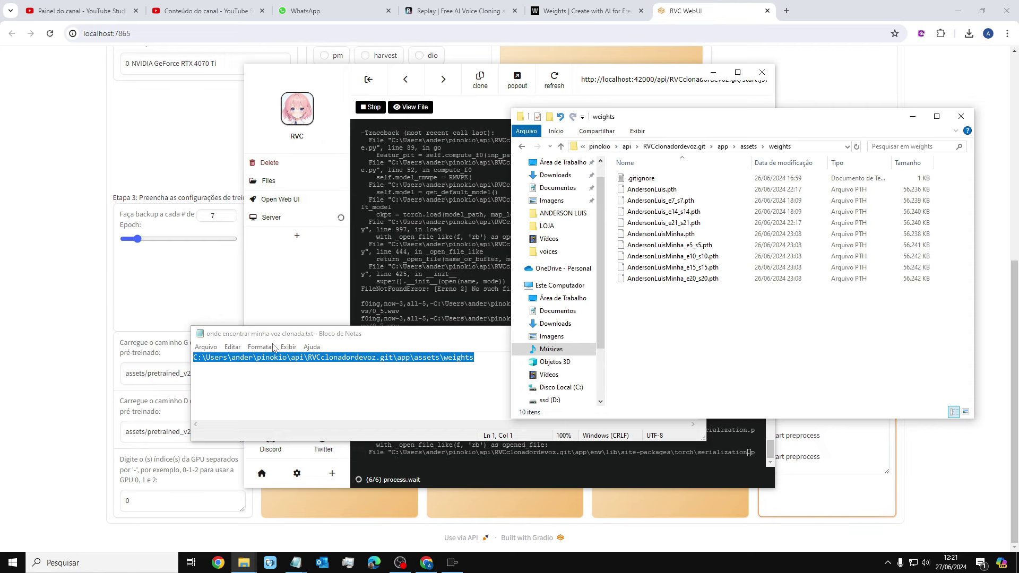
Move the path note aside and examine the .pth model files in the weights folder while training runs
{"action": "left_click_drag", "start_coordinate": [274, 333], "coordinate": [326, 174]}
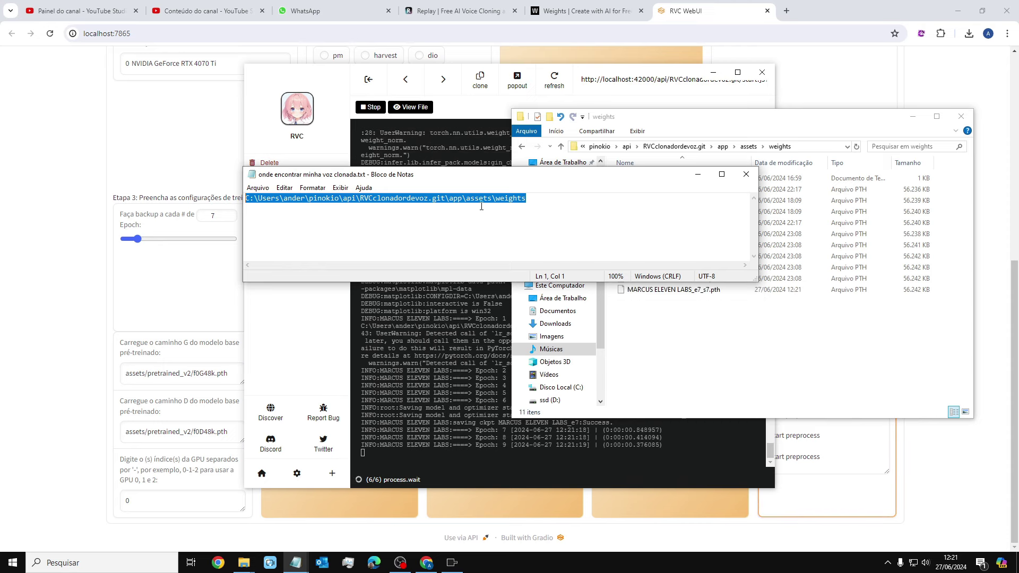
{"action": "left_click_drag", "start_coordinate": [533, 175], "coordinate": [516, 195]}
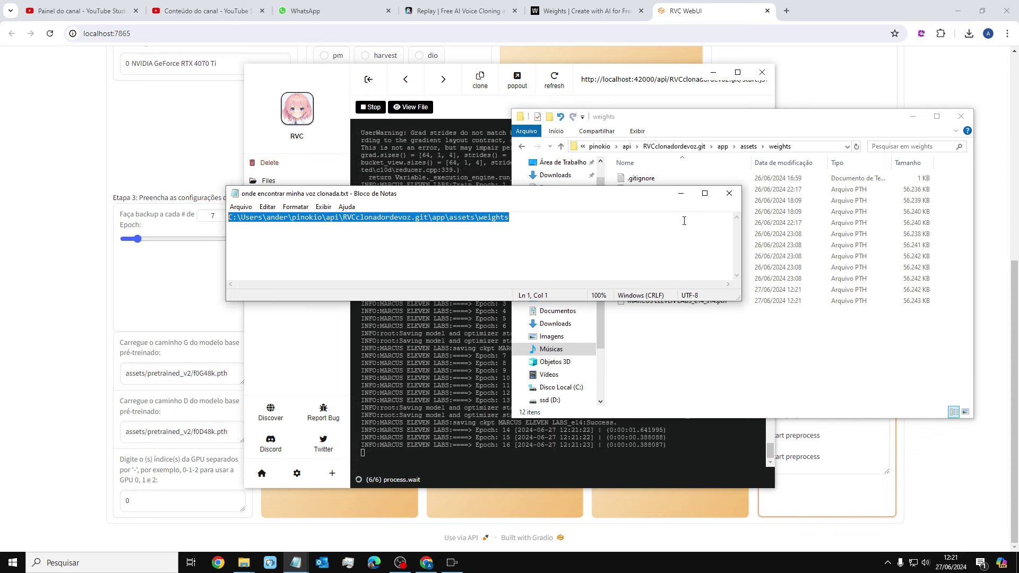
{"action": "left_click_drag", "start_coordinate": [660, 197], "coordinate": [410, 198]}
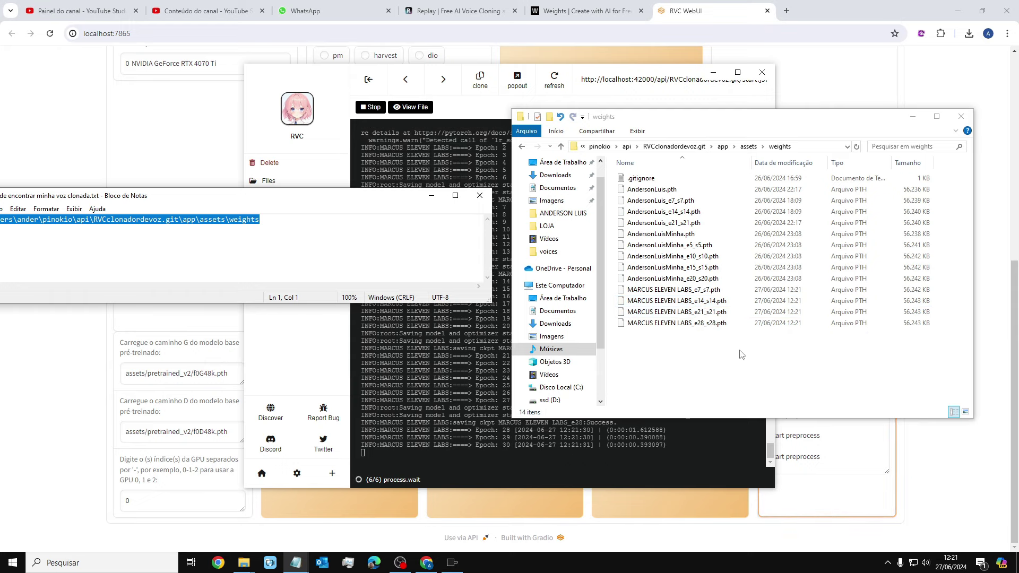
{"action": "left_click", "coordinate": [675, 190]}
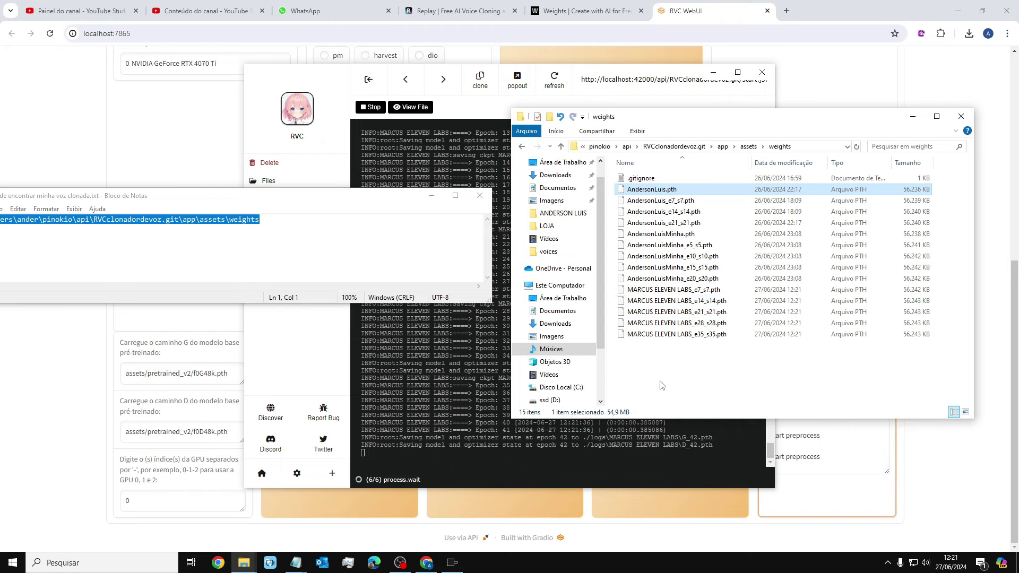
{"action": "left_click", "coordinate": [60, 336]}
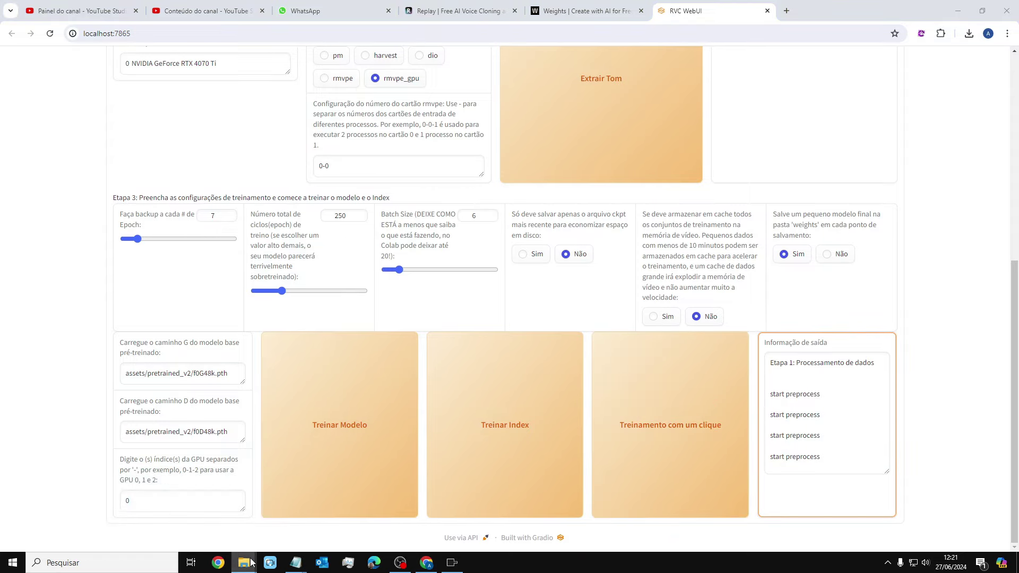
{"action": "left_click", "coordinate": [343, 518]}
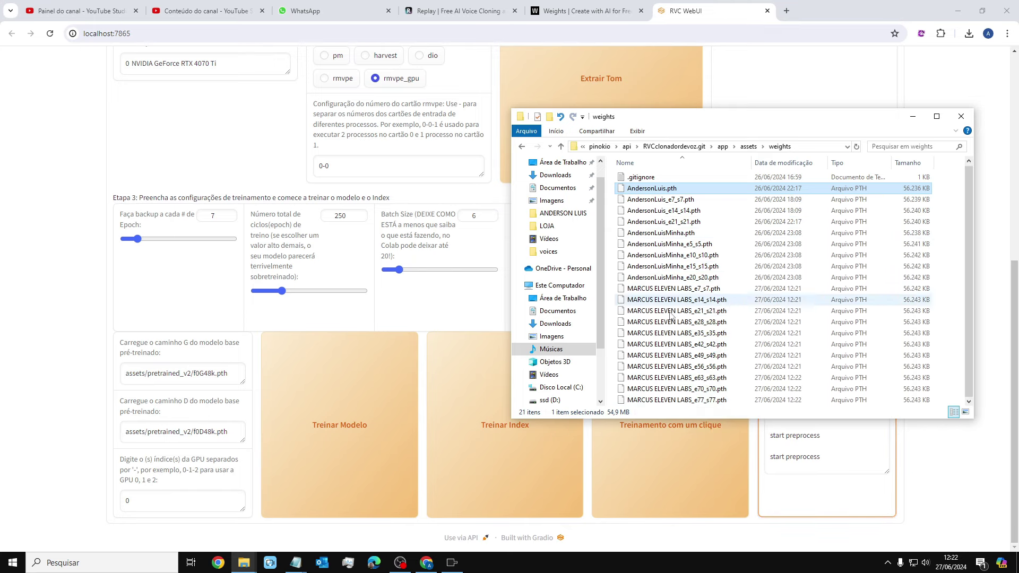
Launch Replay from the desktop and open its Create New AI Cover page
{"action": "key", "text": "super+d"}
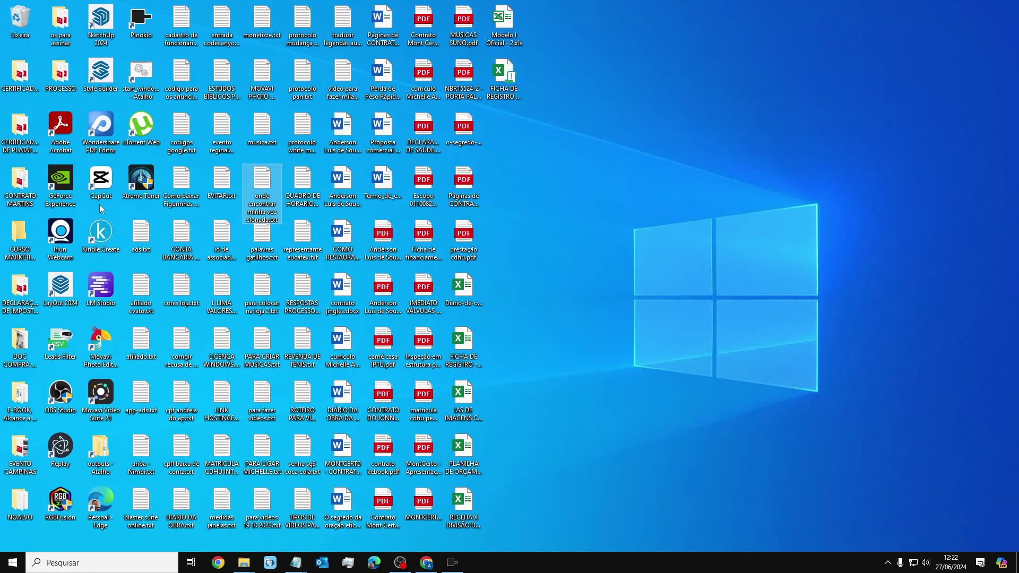
{"action": "double_click", "coordinate": [61, 455]}
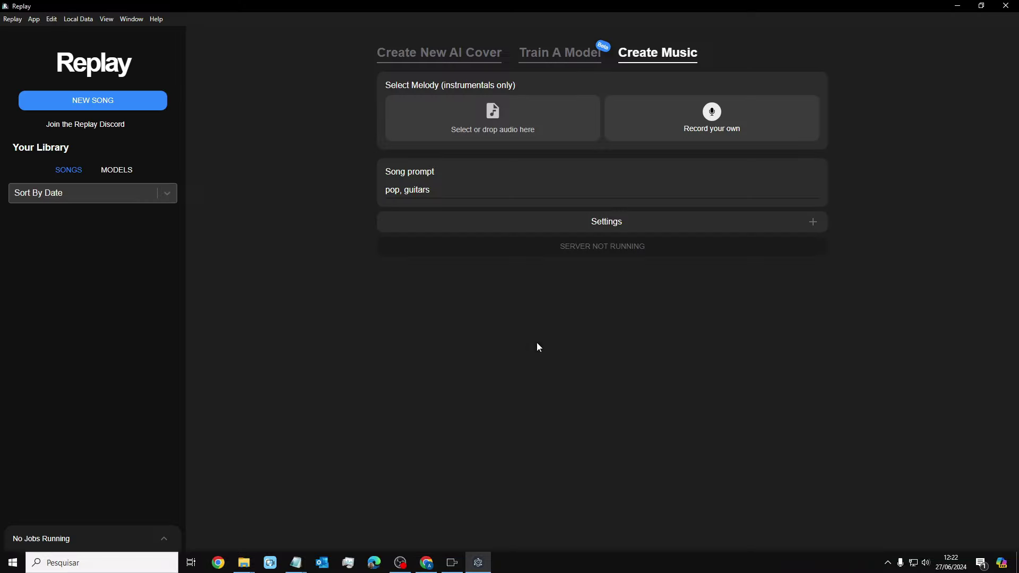
{"action": "left_click", "coordinate": [472, 62]}
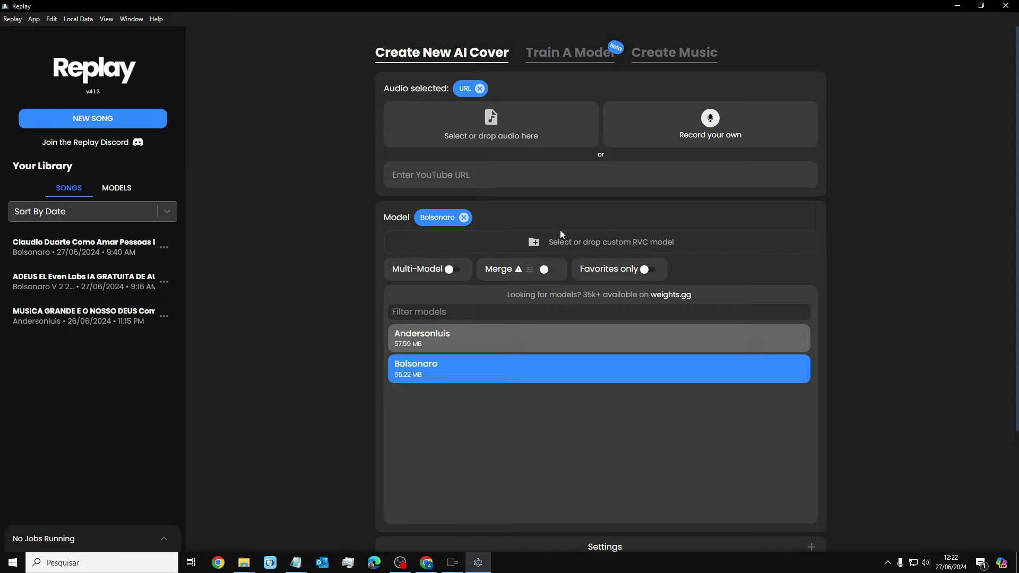
Switch to Chrome and open the YouTube watch history in a new tab
{"action": "left_click", "coordinate": [427, 563]}
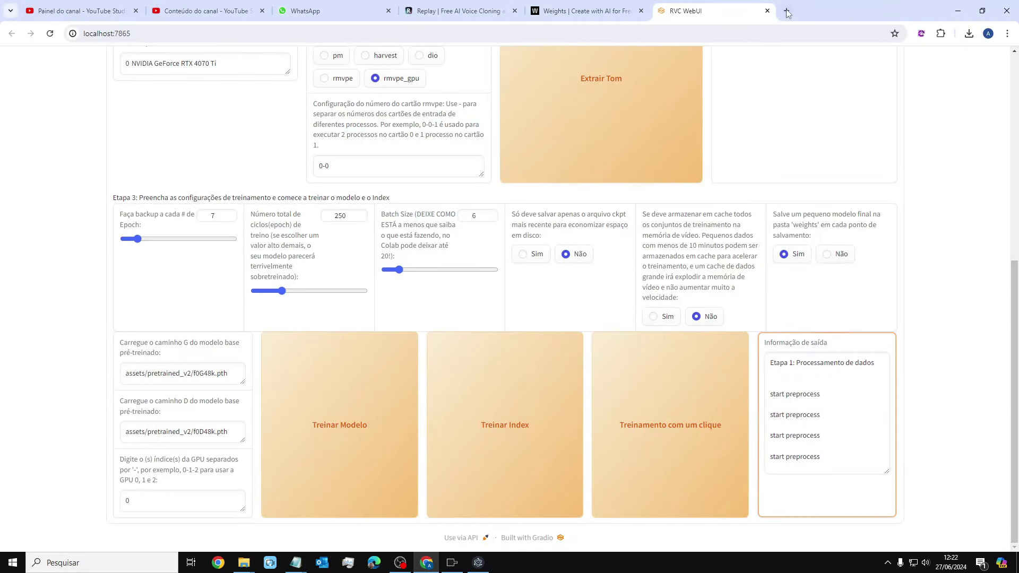
{"action": "left_click", "coordinate": [788, 12]}
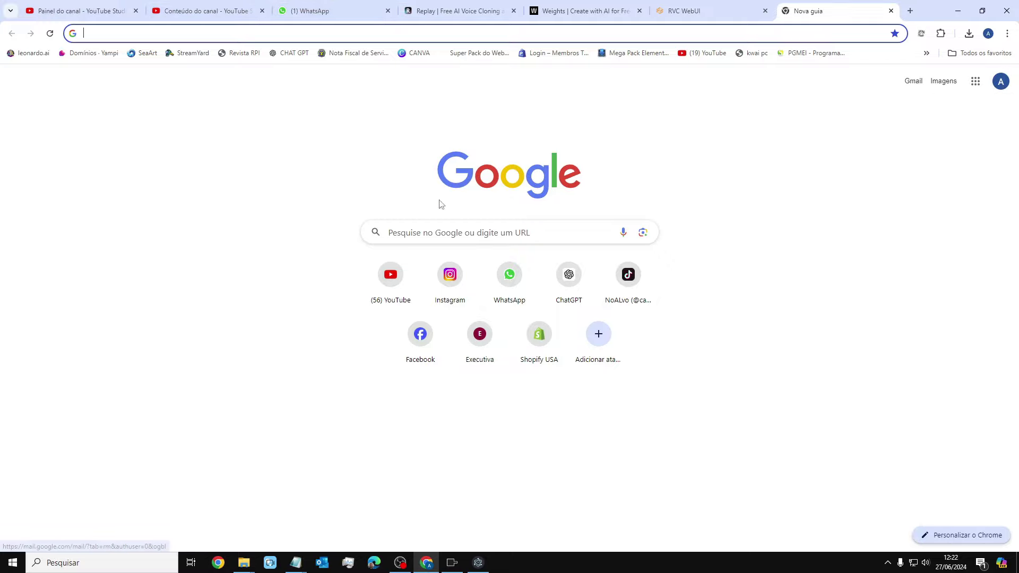
{"action": "left_click", "coordinate": [395, 283]}
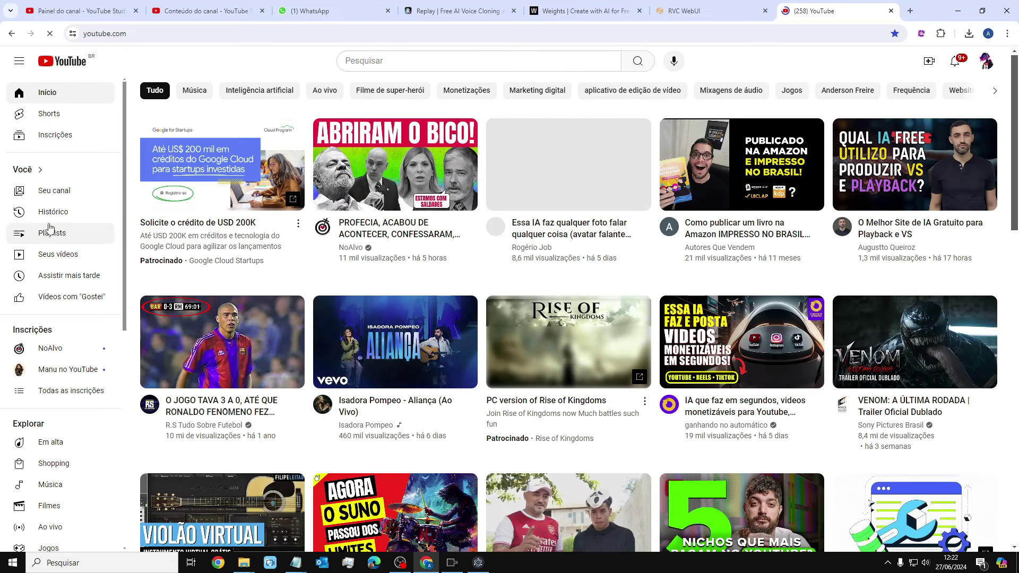
{"action": "left_click", "coordinate": [49, 212]}
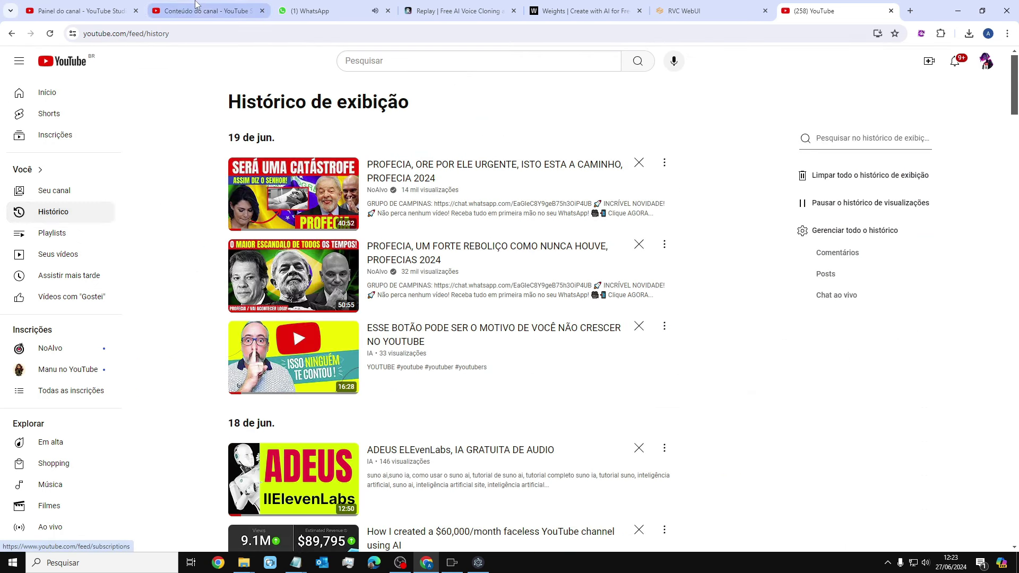
Glance at the video upload in YouTube Studio, return to the watch history, and switch YouTube to the NoAlvo account
{"action": "left_click", "coordinate": [197, 8]}
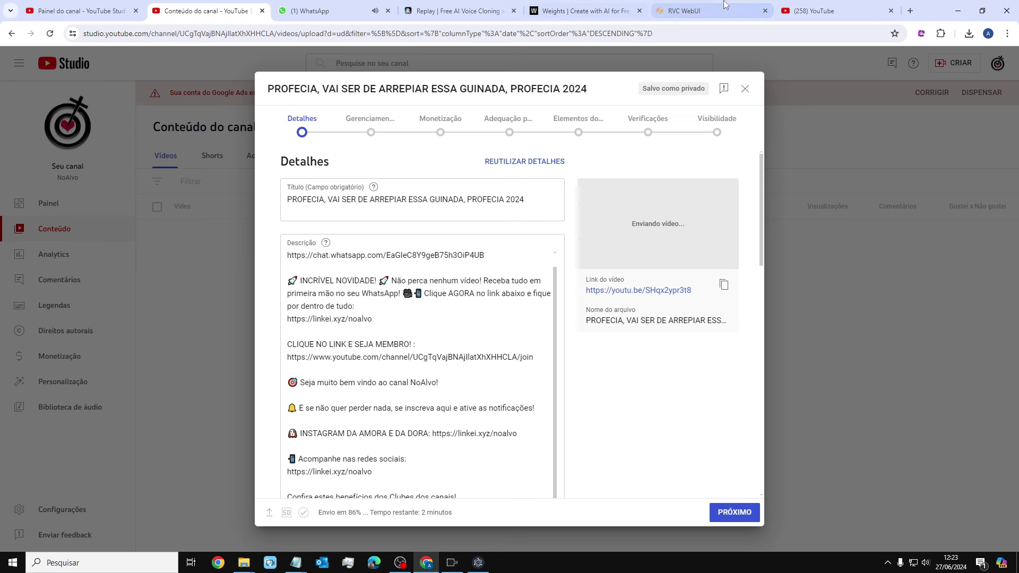
{"action": "left_click", "coordinate": [818, 6]}
{"action": "left_click", "coordinate": [986, 62]}
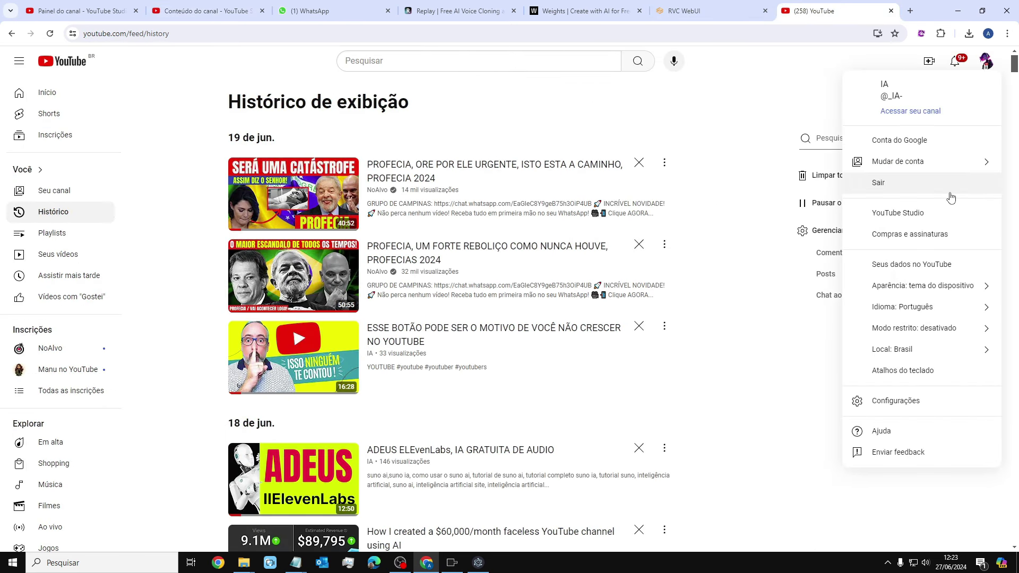
{"action": "left_click", "coordinate": [952, 165]}
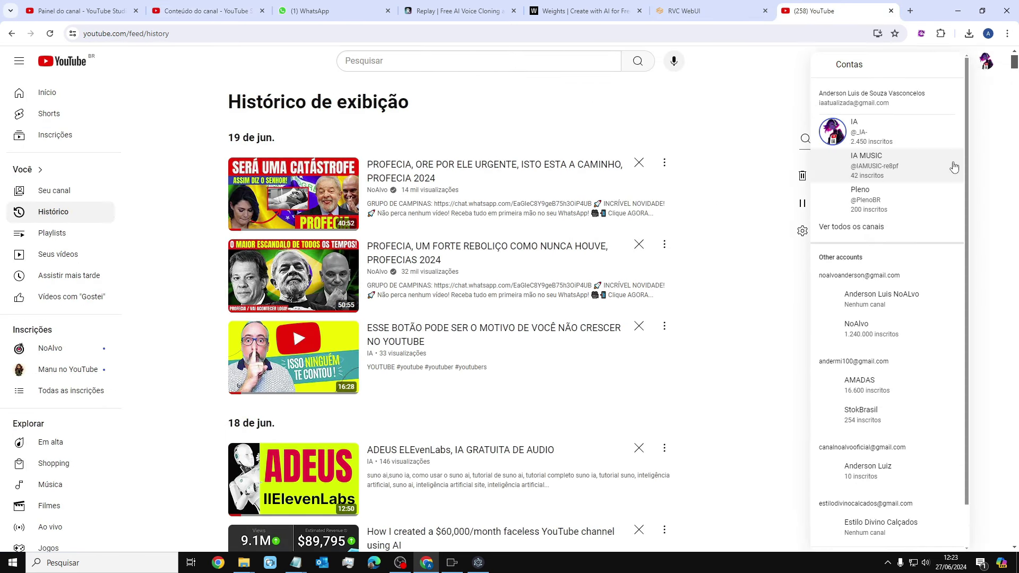
{"action": "left_click", "coordinate": [896, 327]}
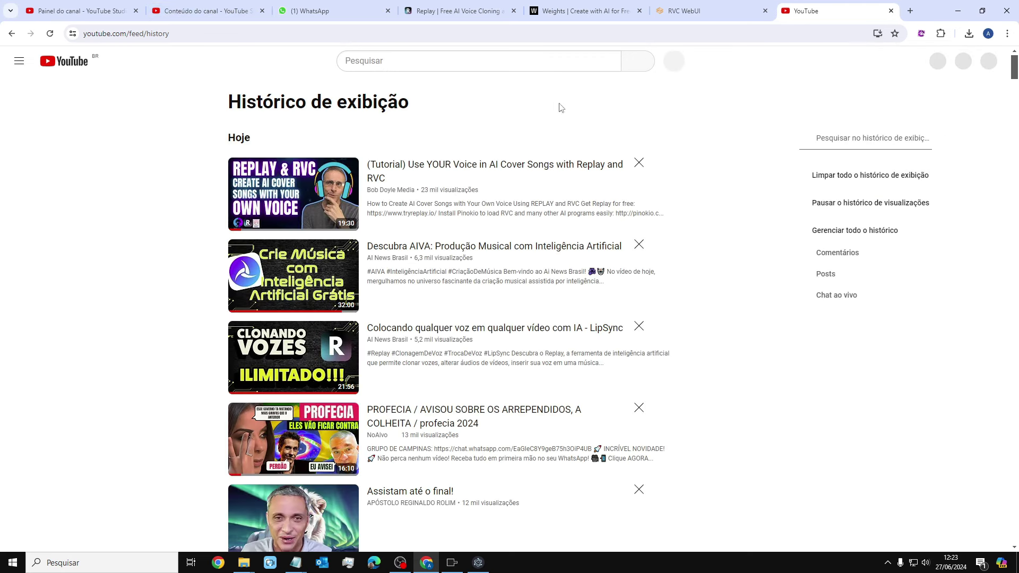
Look through the NoAlvo account's watch history for a music video to use as cover audio
{"action": "scroll", "coordinate": [701, 199], "scroll_direction": "down", "scroll_amount": 10}
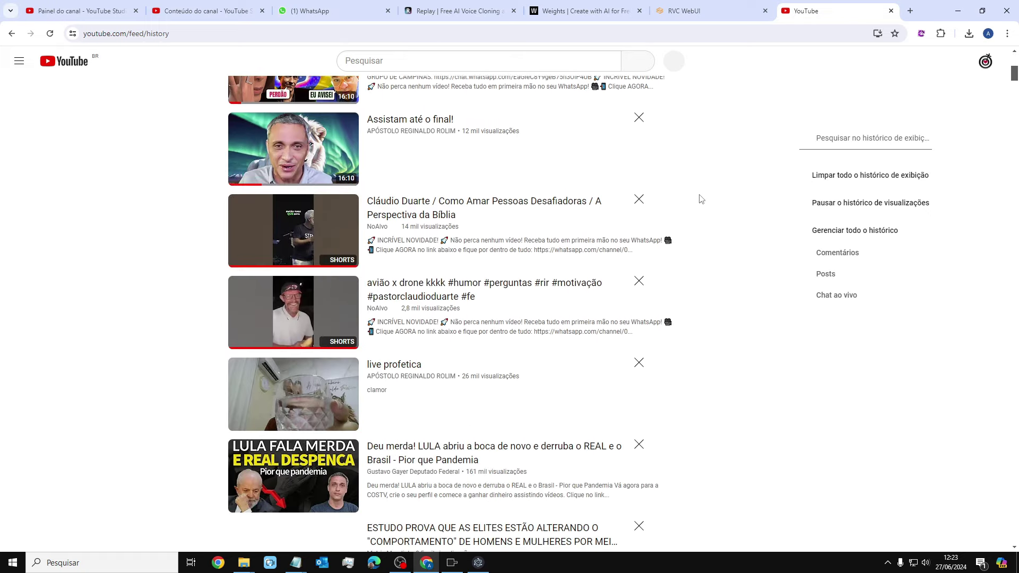
{"action": "scroll", "coordinate": [700, 199], "scroll_direction": "down", "scroll_amount": 10}
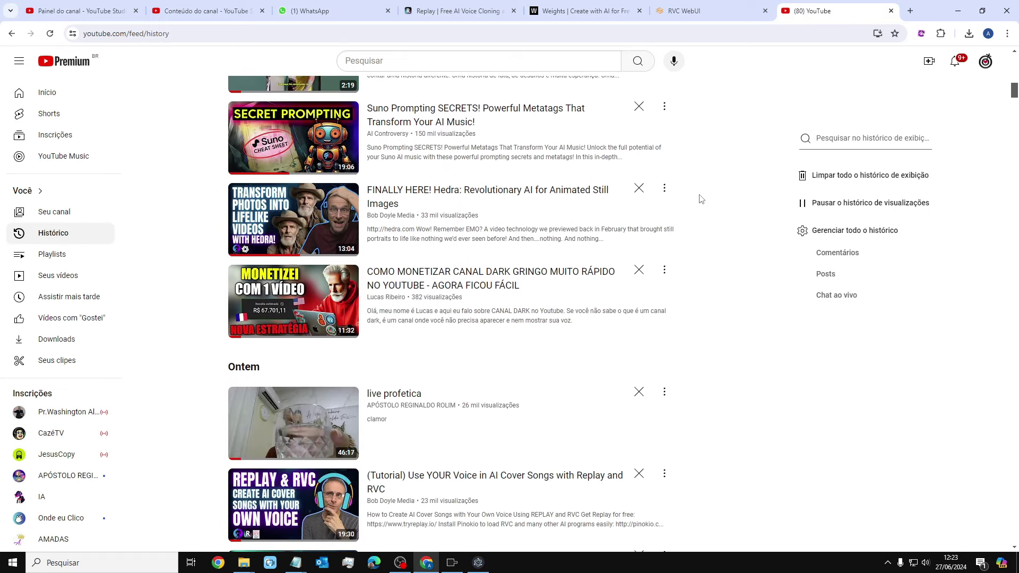
{"action": "scroll", "coordinate": [701, 200], "scroll_direction": "down", "scroll_amount": 10}
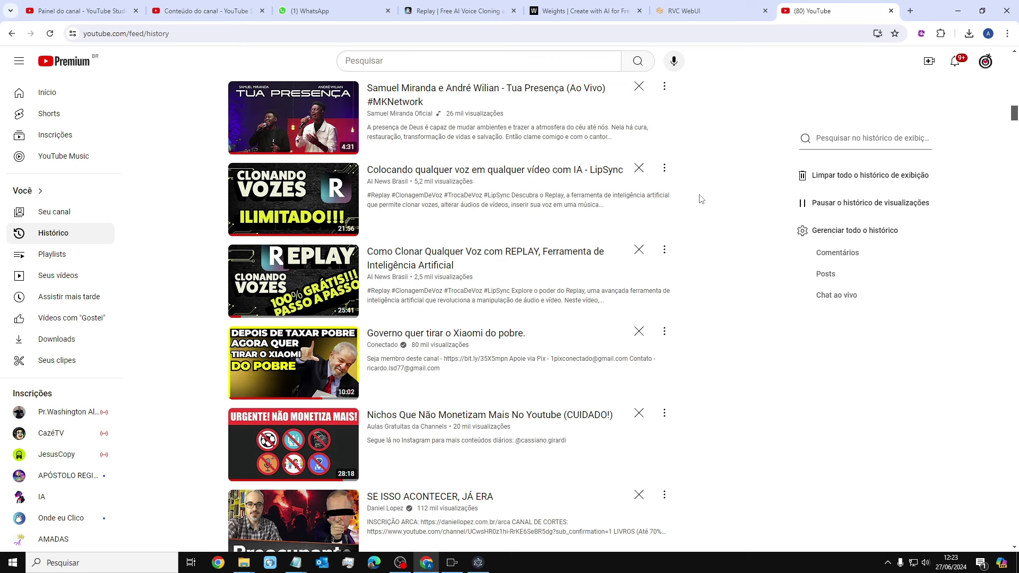
{"action": "scroll", "coordinate": [701, 199], "scroll_direction": "down", "scroll_amount": 8}
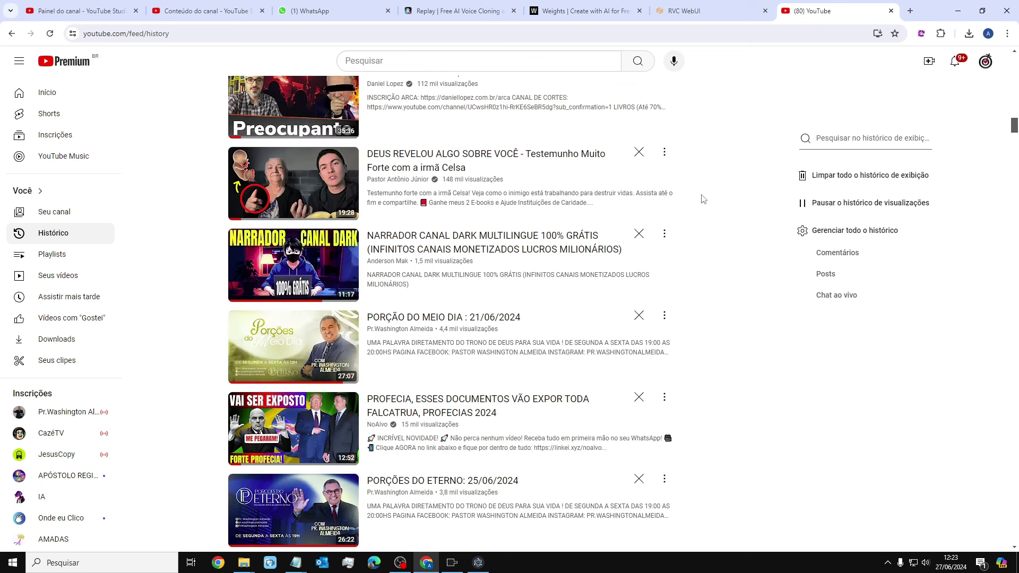
{"action": "scroll", "coordinate": [702, 199], "scroll_direction": "down", "scroll_amount": 10}
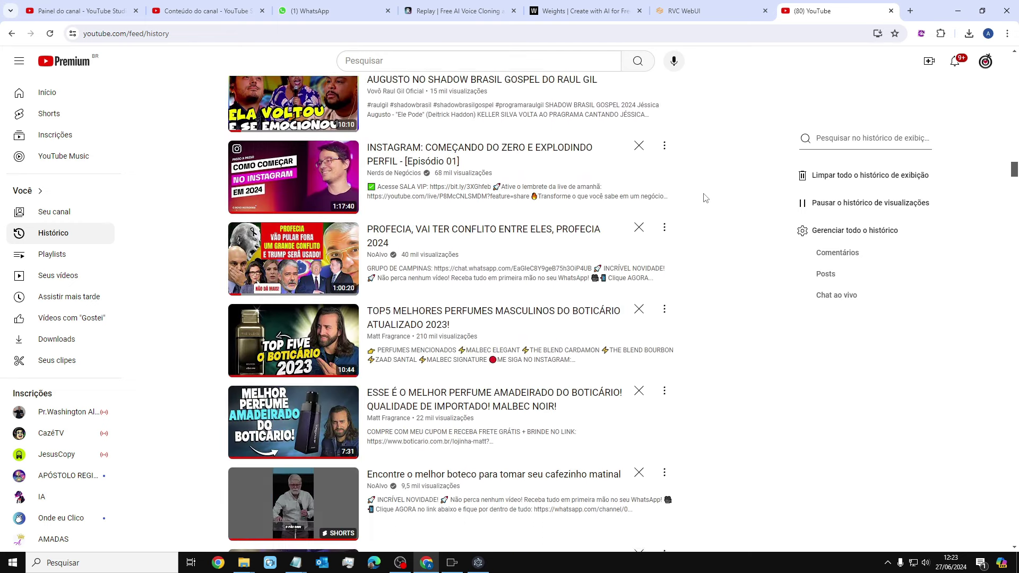
{"action": "scroll", "coordinate": [705, 198], "scroll_direction": "down", "scroll_amount": 13}
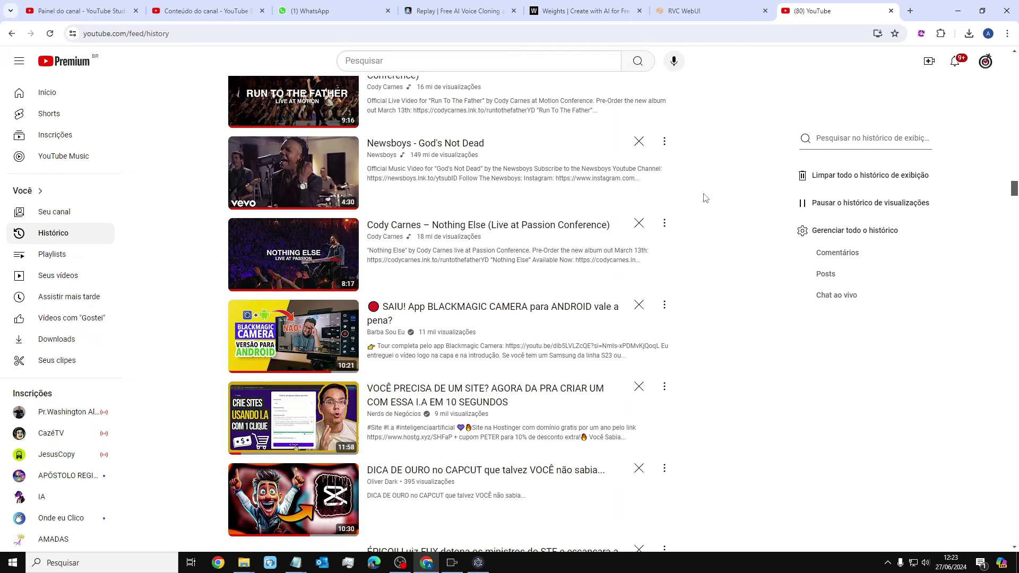
{"action": "scroll", "coordinate": [710, 197], "scroll_direction": "down", "scroll_amount": 20}
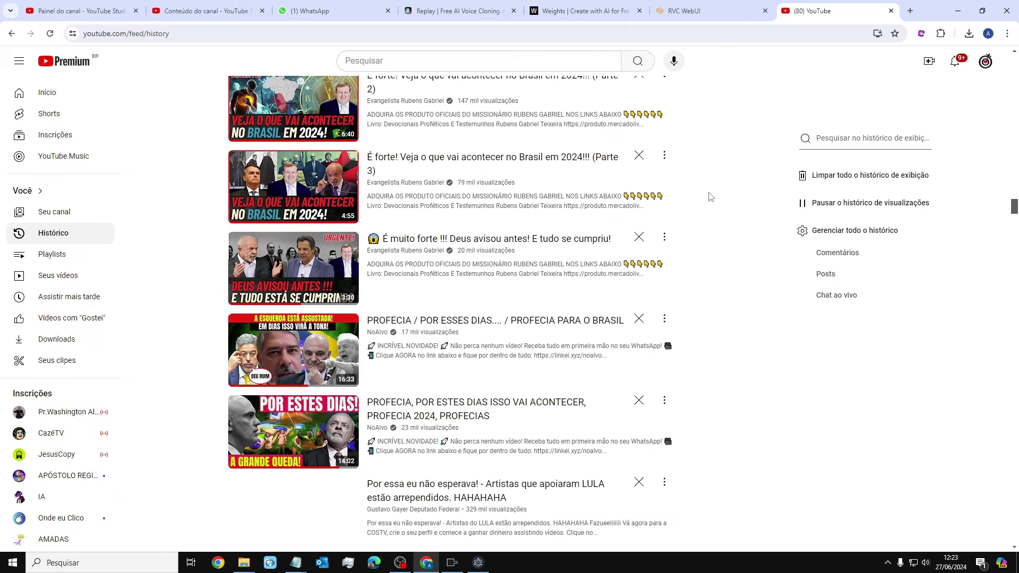
{"action": "scroll", "coordinate": [714, 197], "scroll_direction": "down", "scroll_amount": 15}
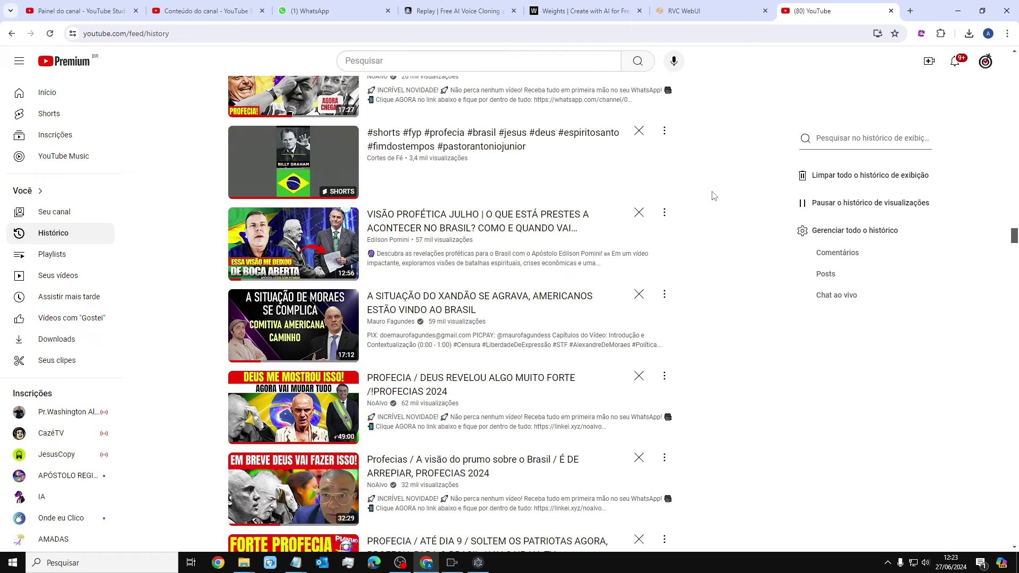
{"action": "scroll", "coordinate": [714, 196], "scroll_direction": "down", "scroll_amount": 8}
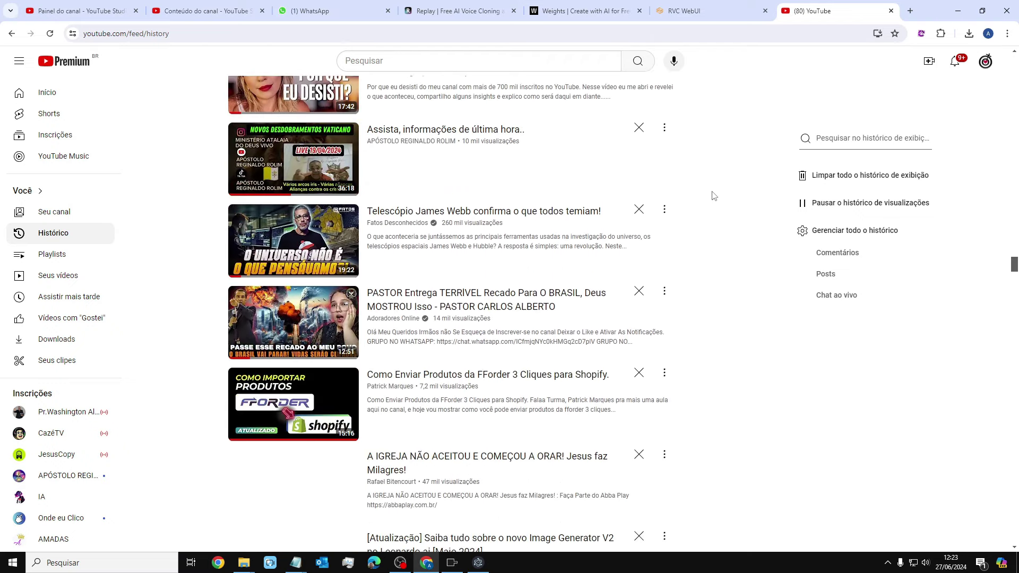
{"action": "scroll", "coordinate": [714, 196], "scroll_direction": "up", "scroll_amount": 8}
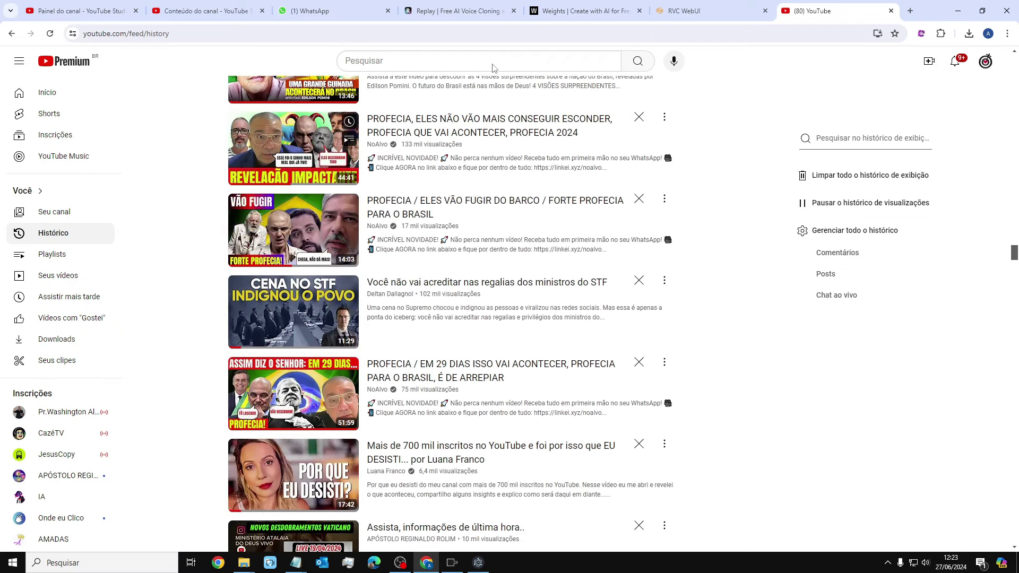
Search YouTube for "IA MUSIC" and close the WhatsApp tab
{"action": "left_click", "coordinate": [449, 60]}
{"action": "type", "text": "IA"}
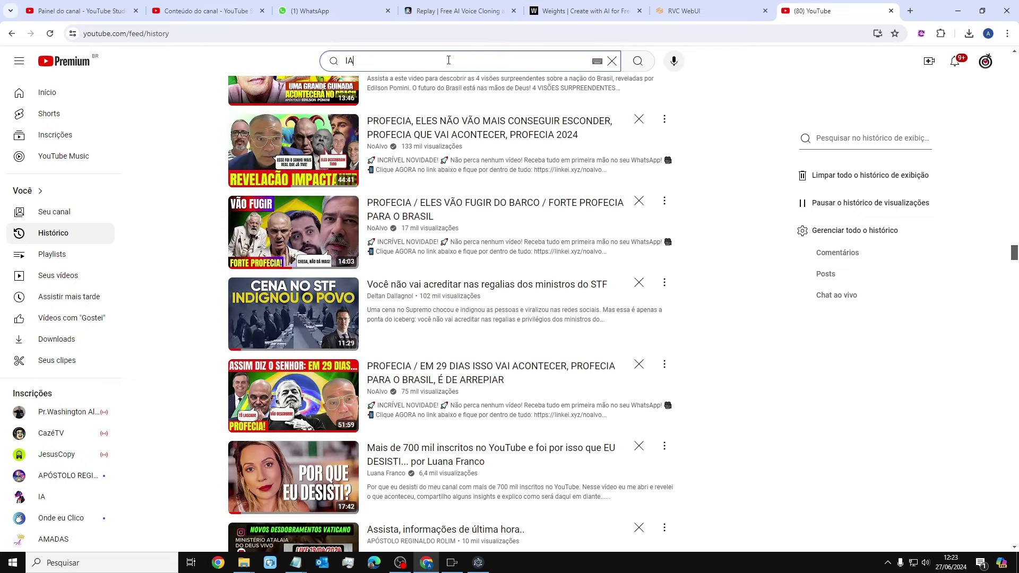
{"action": "type", "text": " MUSIIC"}
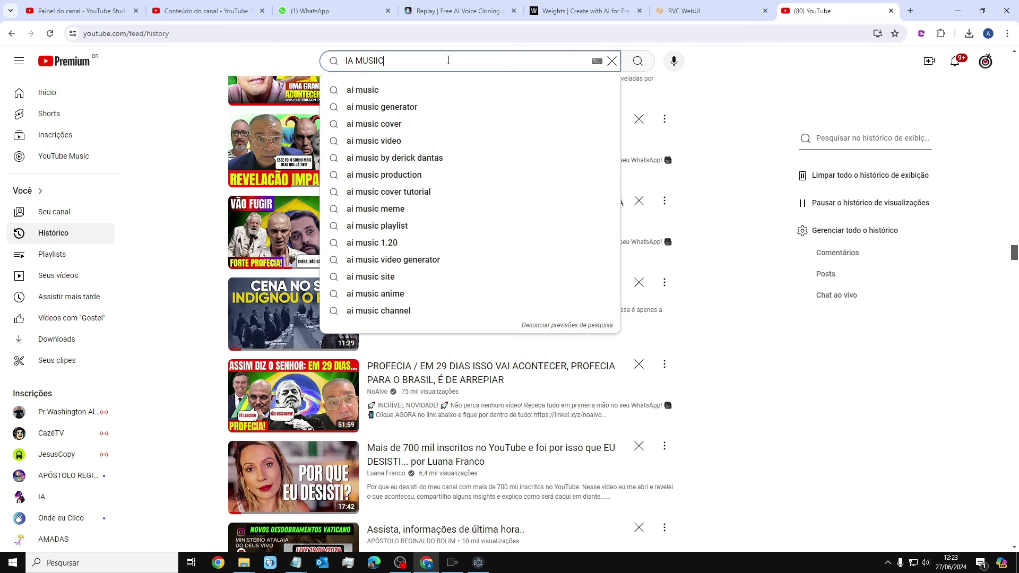
{"action": "key", "text": "Return"}
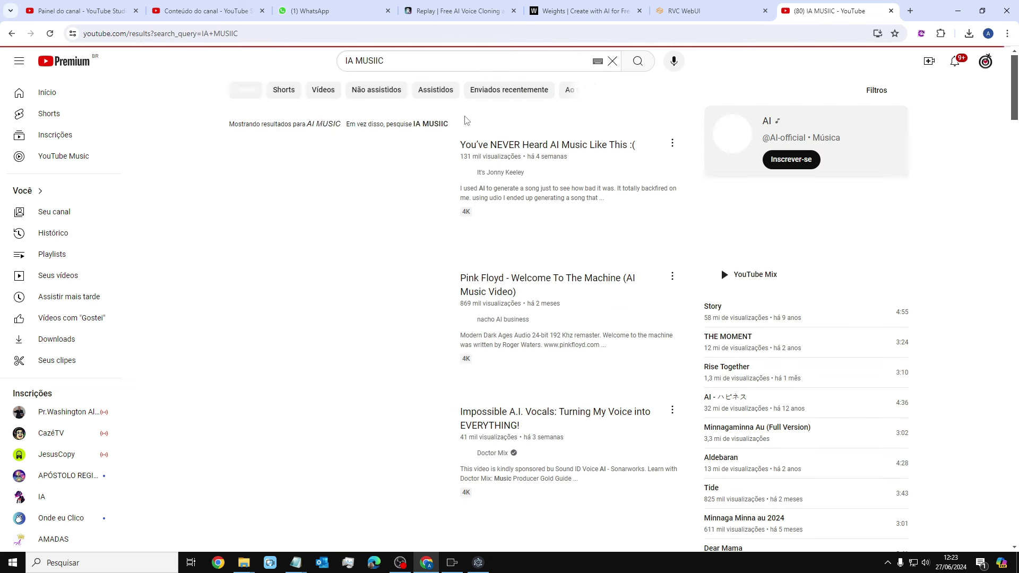
{"action": "left_click", "coordinate": [374, 60]}
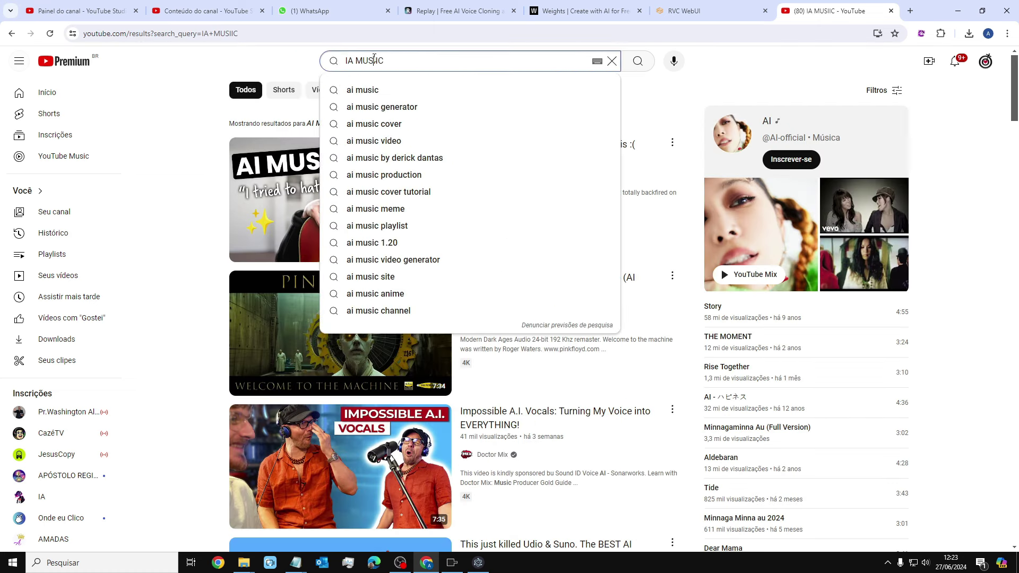
{"action": "key", "text": "BackSpace"}
{"action": "key", "text": "Return"}
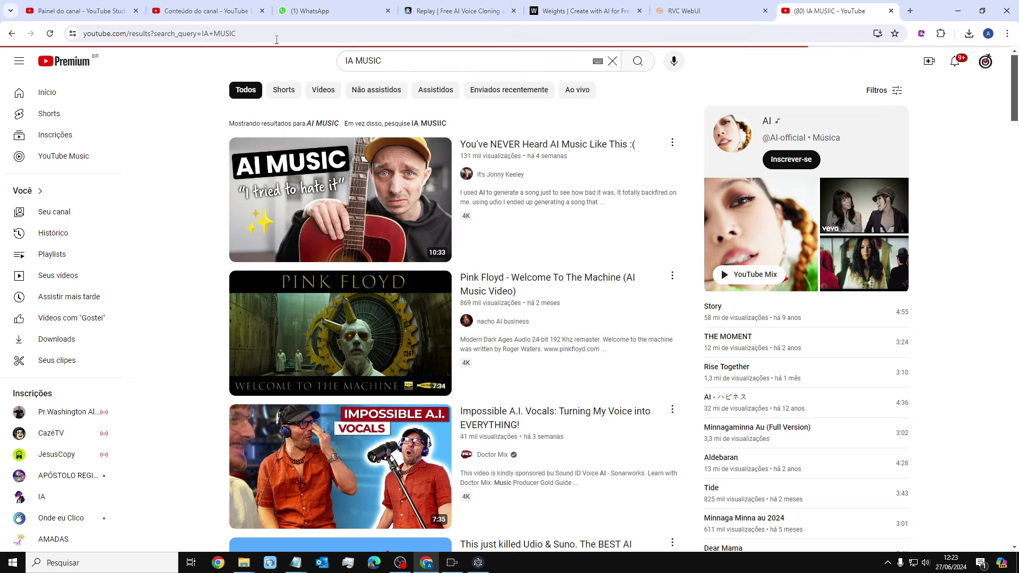
{"action": "left_click", "coordinate": [389, 10]}
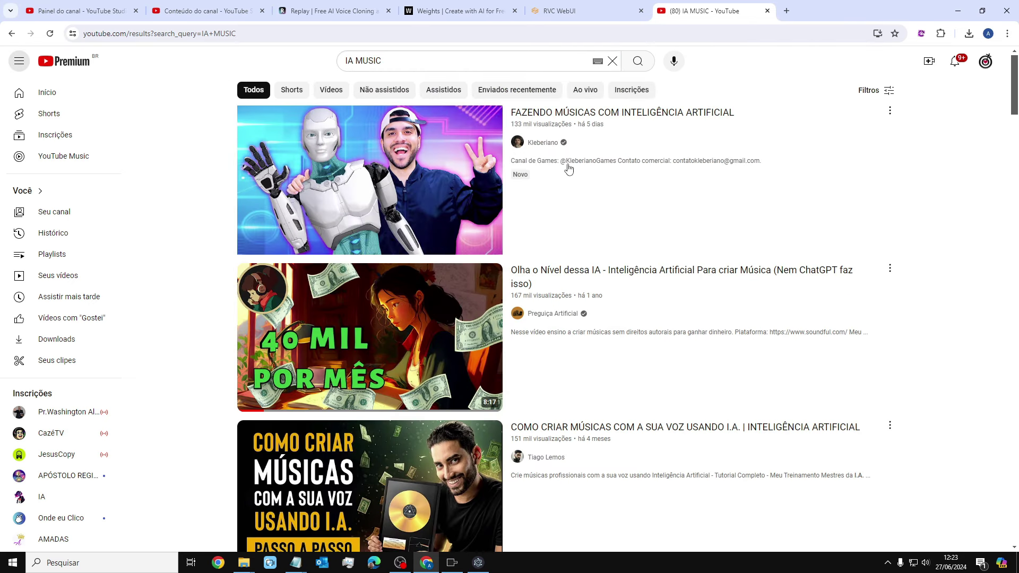
{"action": "left_click", "coordinate": [872, 90]}
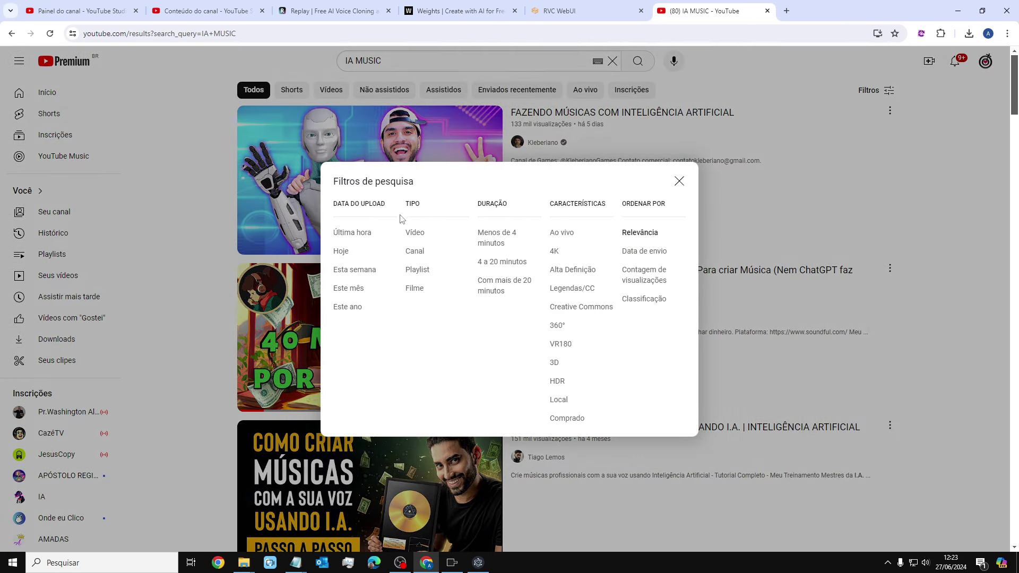
{"action": "left_click", "coordinate": [411, 252]}
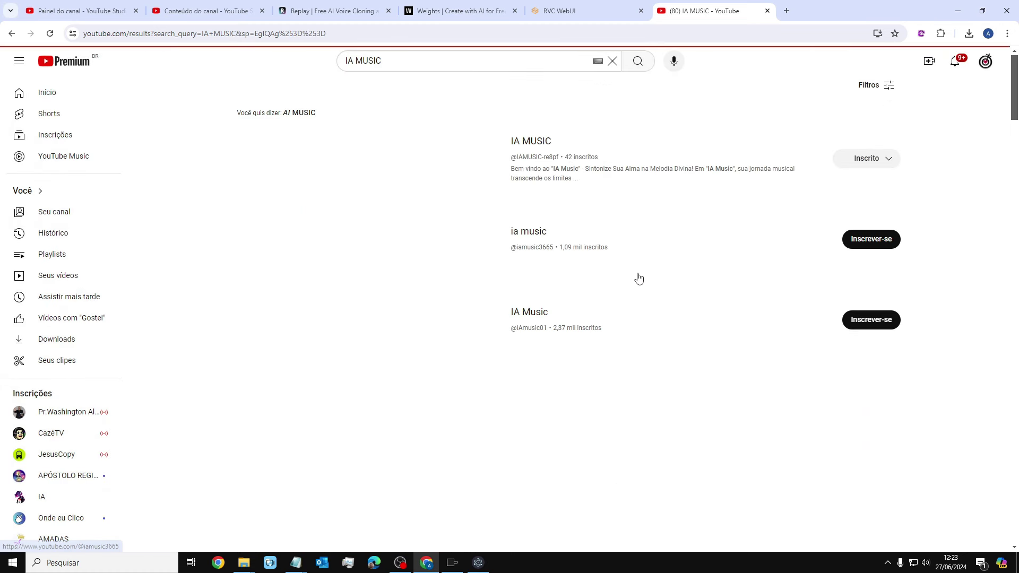
{"action": "left_click", "coordinate": [541, 141]}
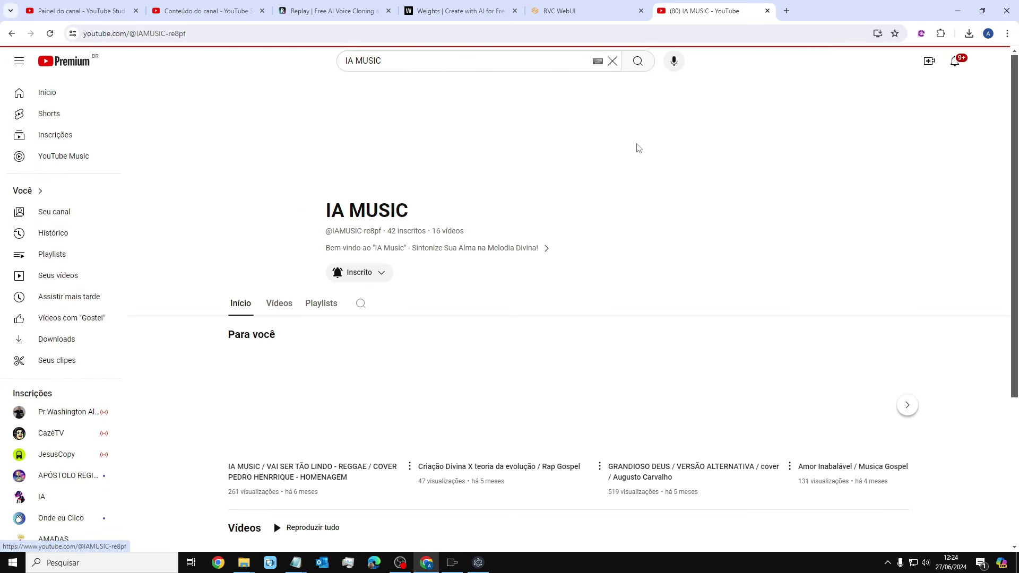
Open the channel's video "Criação Divina X teoria da evolução / Rap Gospel", preview and pause it, and select its URL
{"action": "scroll", "coordinate": [625, 158], "scroll_direction": "down", "scroll_amount": 3}
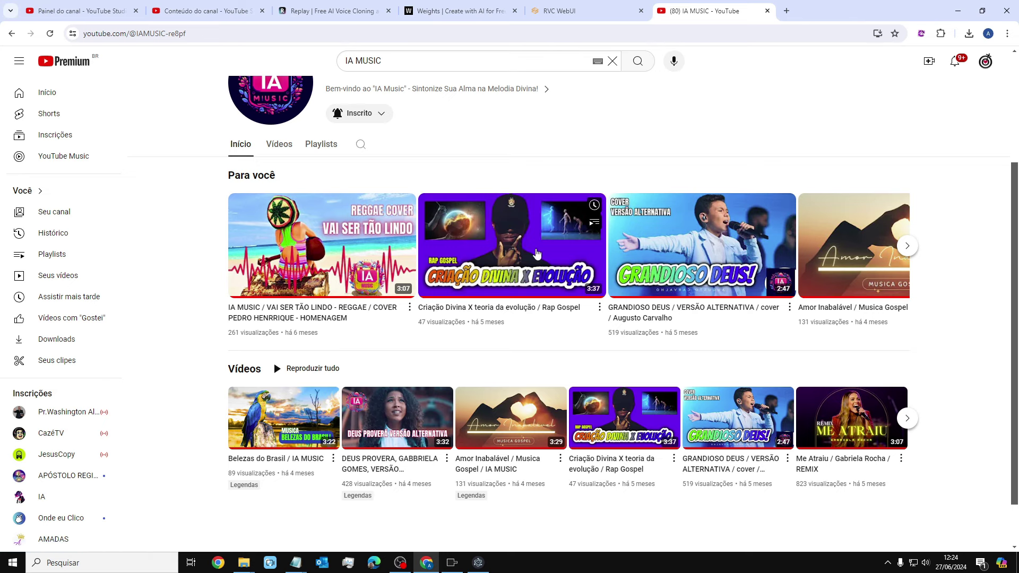
{"action": "left_click", "coordinate": [563, 247]}
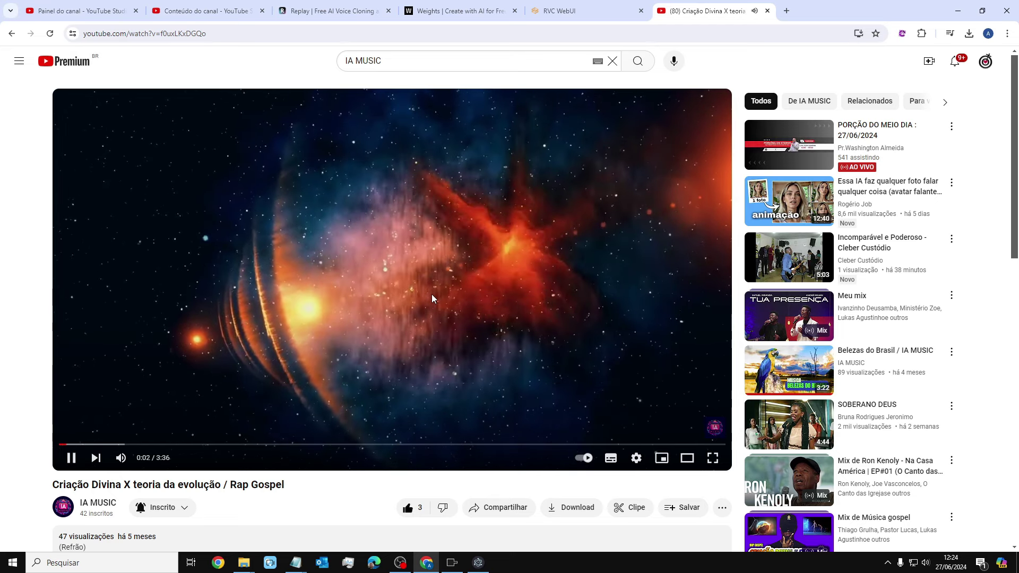
{"action": "left_click", "coordinate": [109, 444]}
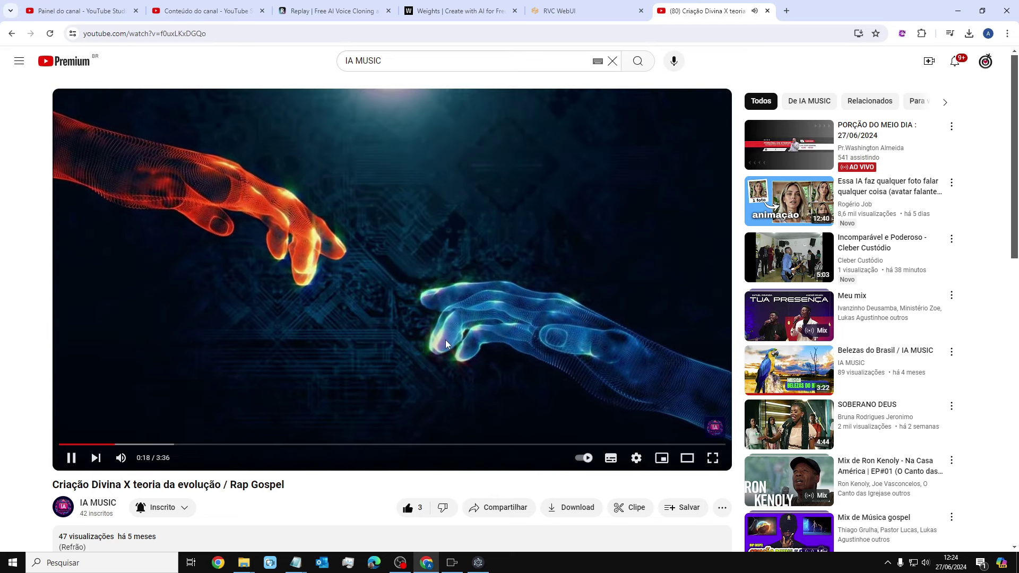
{"action": "left_click", "coordinate": [443, 340]}
{"action": "left_click", "coordinate": [251, 36]}
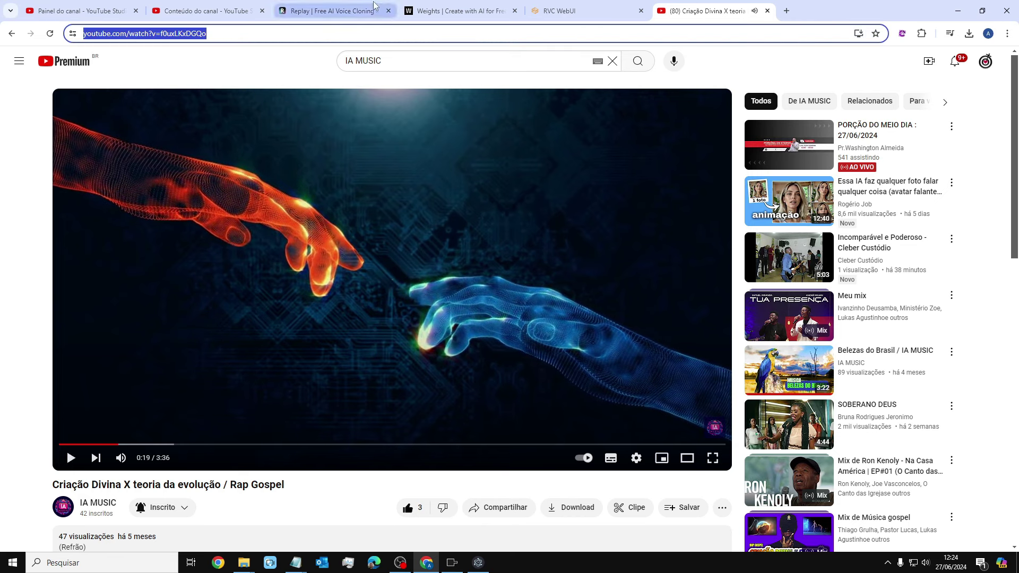
Close the Replay and Weights website tabs, return to the song's video tab, and switch to the Replay app
{"action": "left_click", "coordinate": [389, 10]}
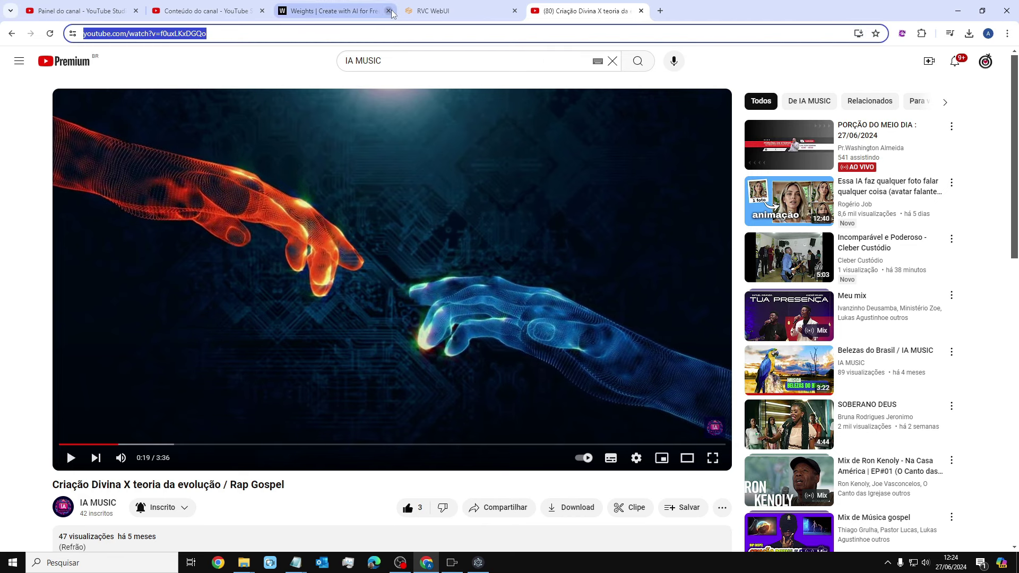
{"action": "left_click", "coordinate": [365, 11]}
{"action": "left_click", "coordinate": [364, 12]}
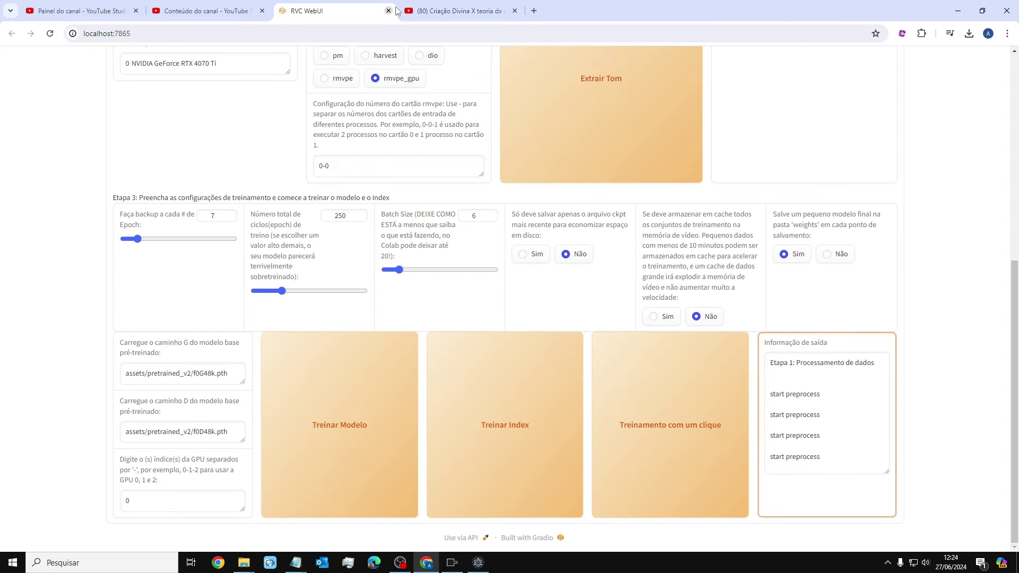
{"action": "left_click", "coordinate": [451, 8]}
{"action": "left_click", "coordinate": [479, 562]}
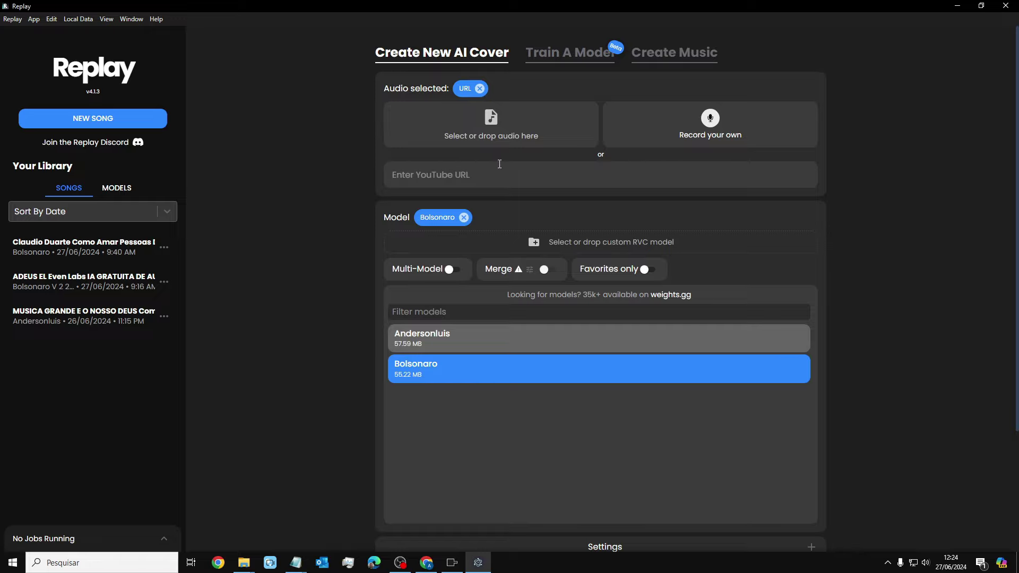
{"action": "left_click", "coordinate": [512, 138]}
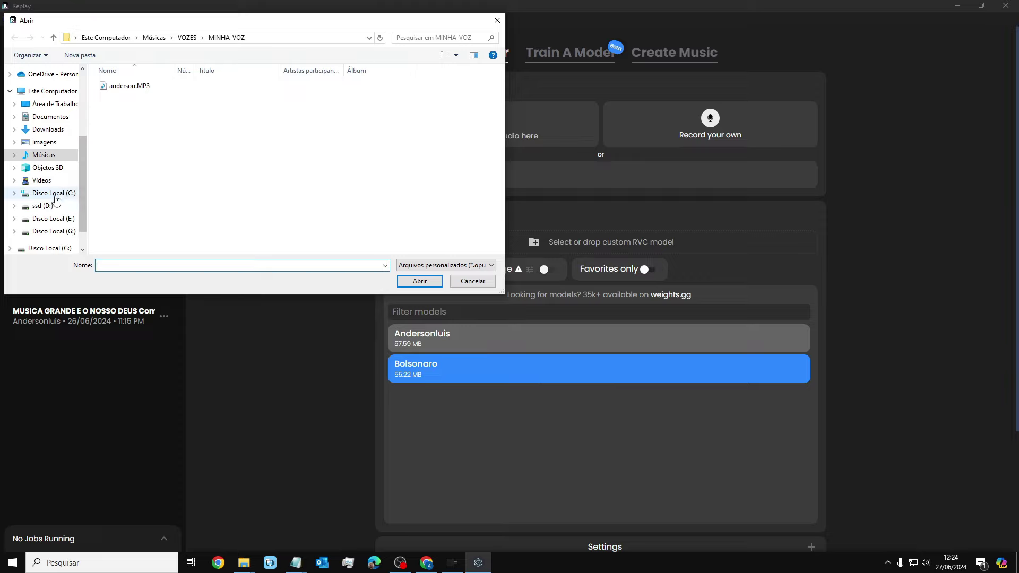
{"action": "left_click", "coordinate": [40, 155]}
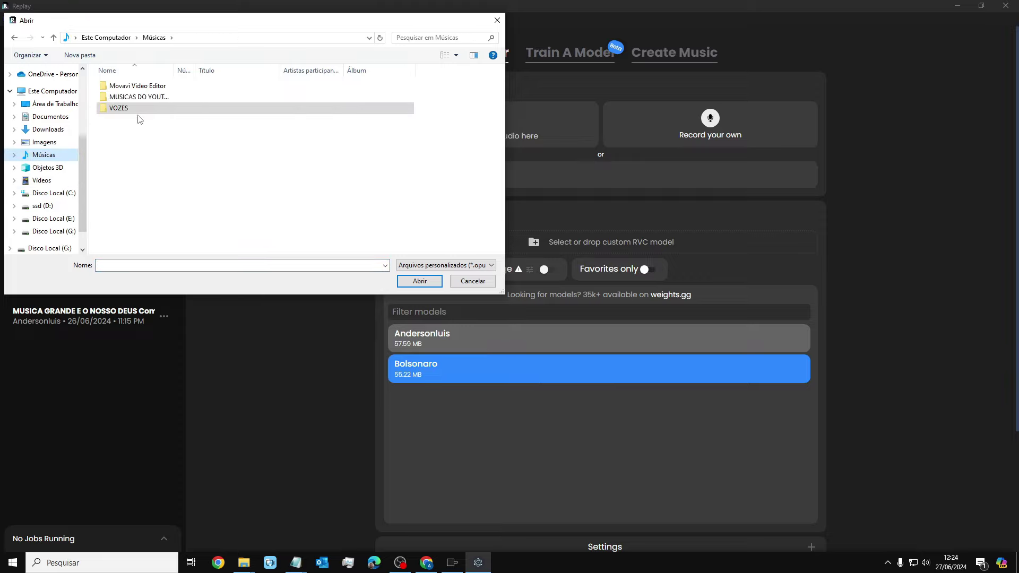
{"action": "double_click", "coordinate": [138, 98]}
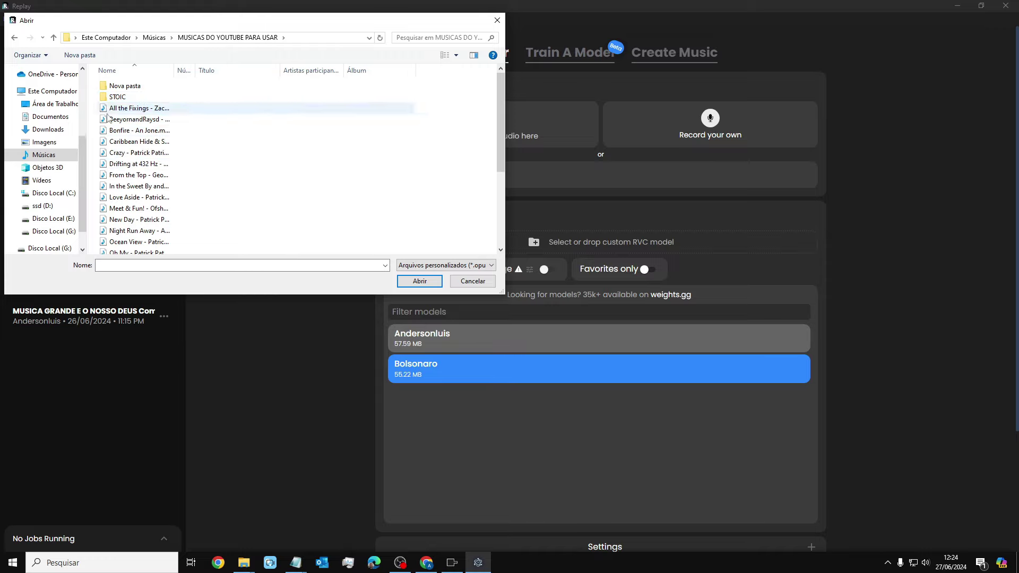
{"action": "left_click", "coordinate": [60, 156]}
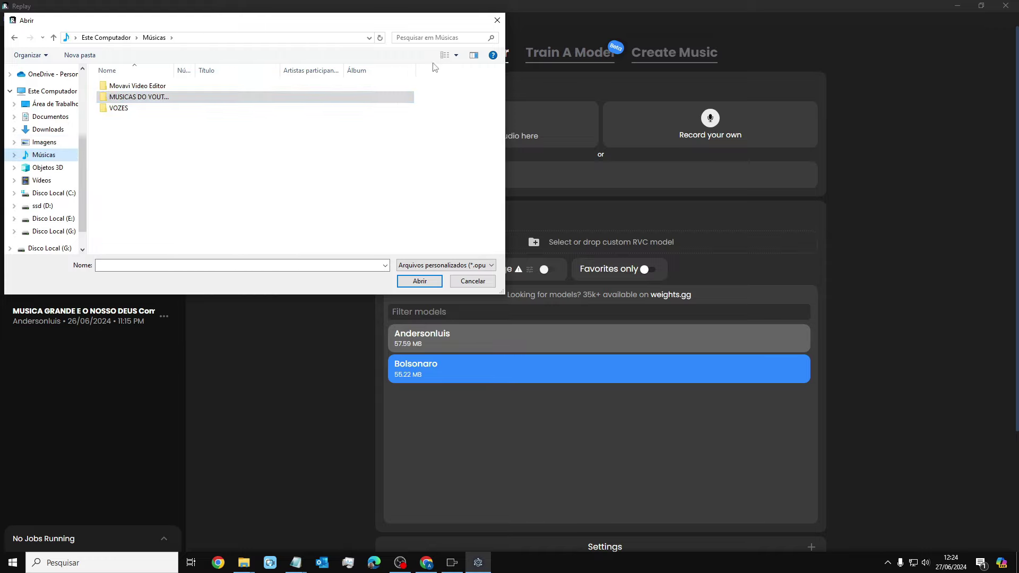
{"action": "left_click", "coordinate": [464, 285]}
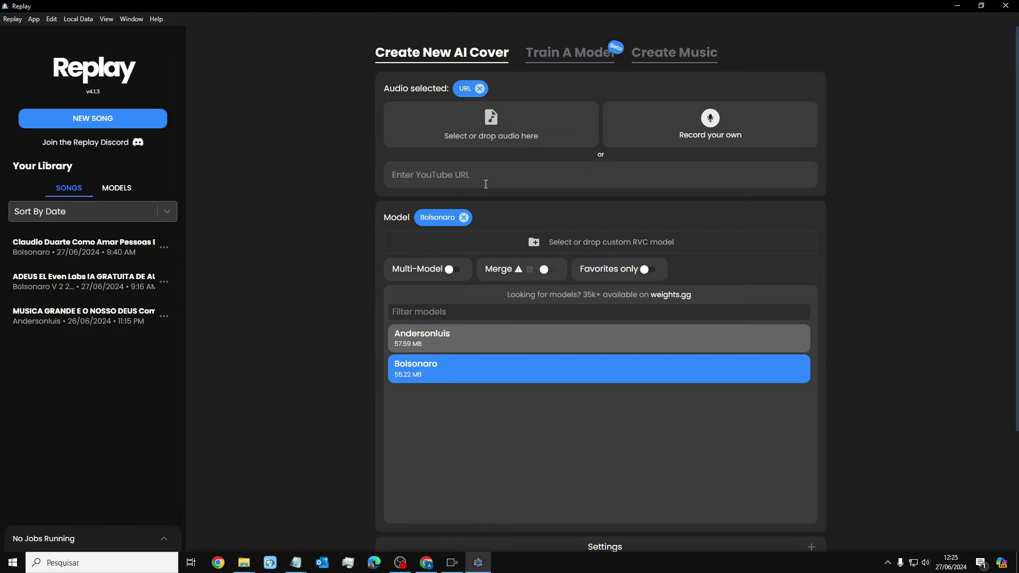
Try pasting the song's URL as the cover audio, close Replay, and relaunch it from the desktop as administrator
{"action": "left_click", "coordinate": [482, 176]}
{"action": "key", "text": "ctrl+v"}
{"action": "left_click", "coordinate": [1006, 6]}
{"action": "left_click", "coordinate": [1016, 564]}
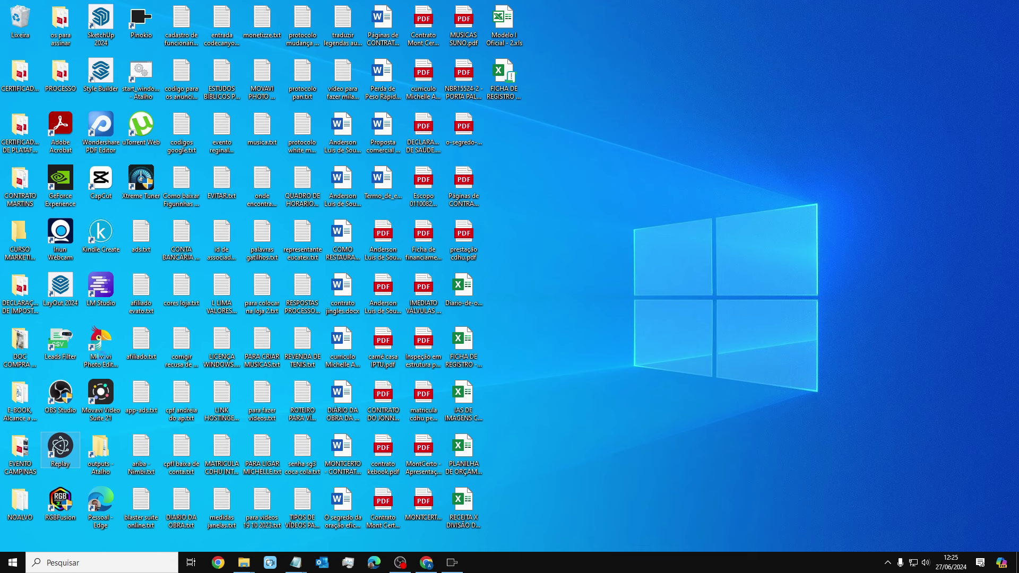
{"action": "right_click", "coordinate": [66, 445]}
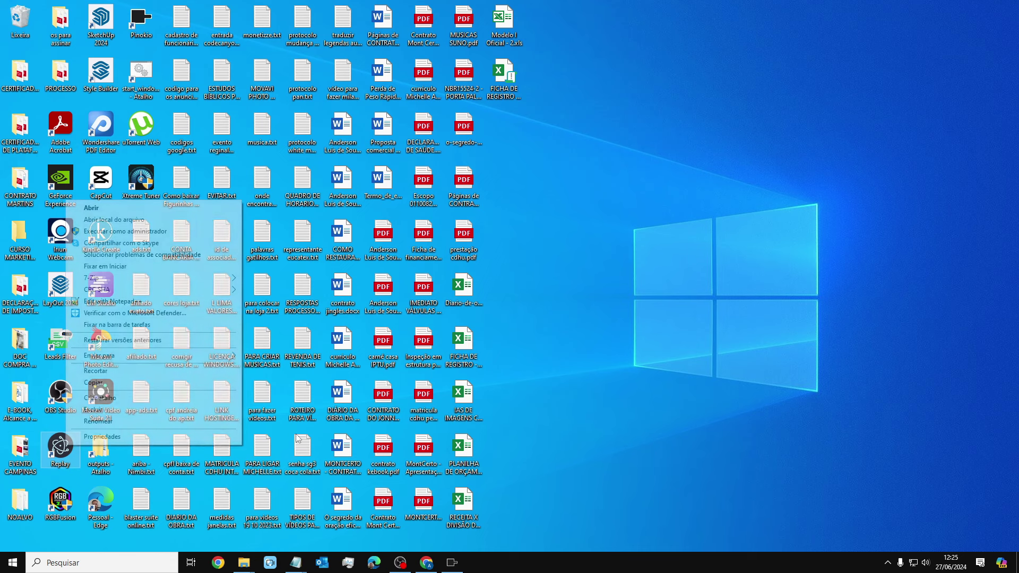
{"action": "left_click", "coordinate": [127, 234]}
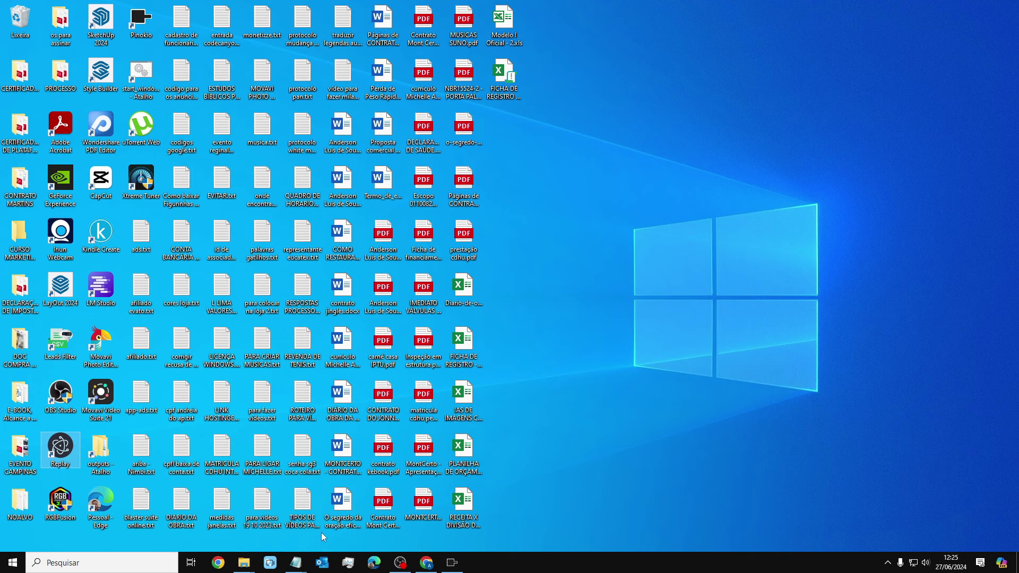
Open the RVC weights folder and look through the saved MARCUS ELEVEN LABS model files
{"action": "mouse_move", "coordinate": [243, 563]}
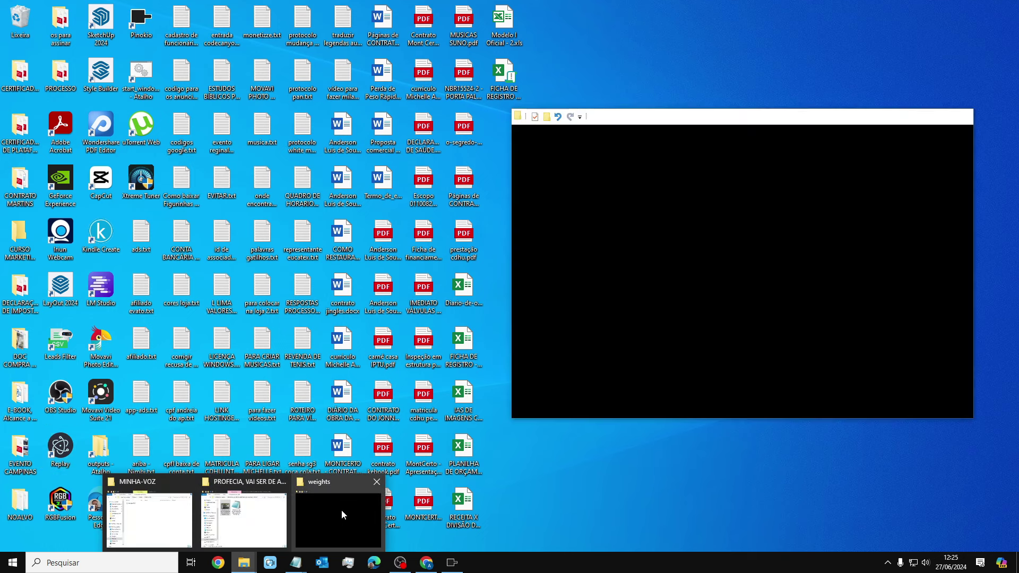
{"action": "left_click", "coordinate": [359, 522]}
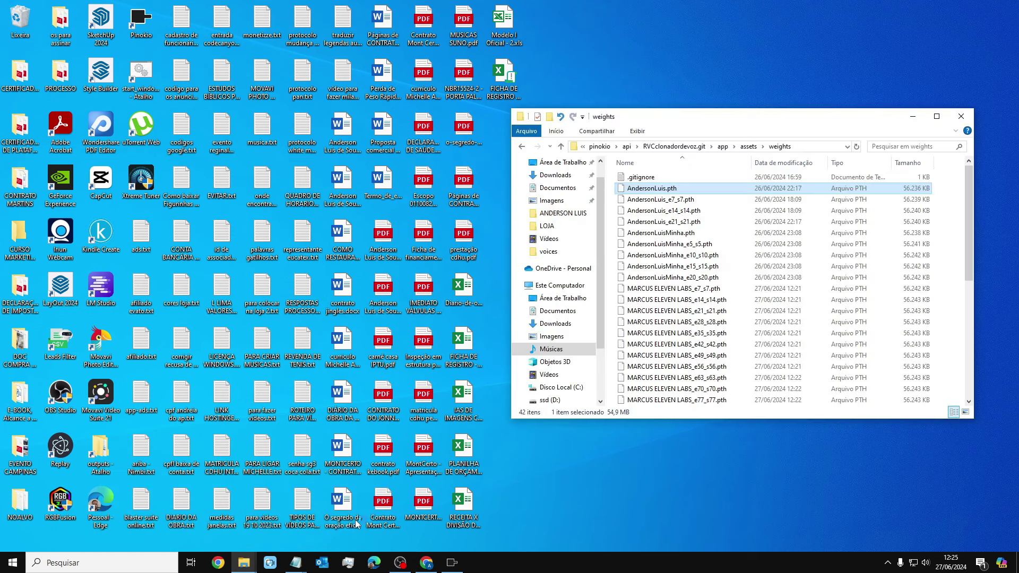
{"action": "scroll", "coordinate": [768, 238], "scroll_direction": "down", "scroll_amount": 7}
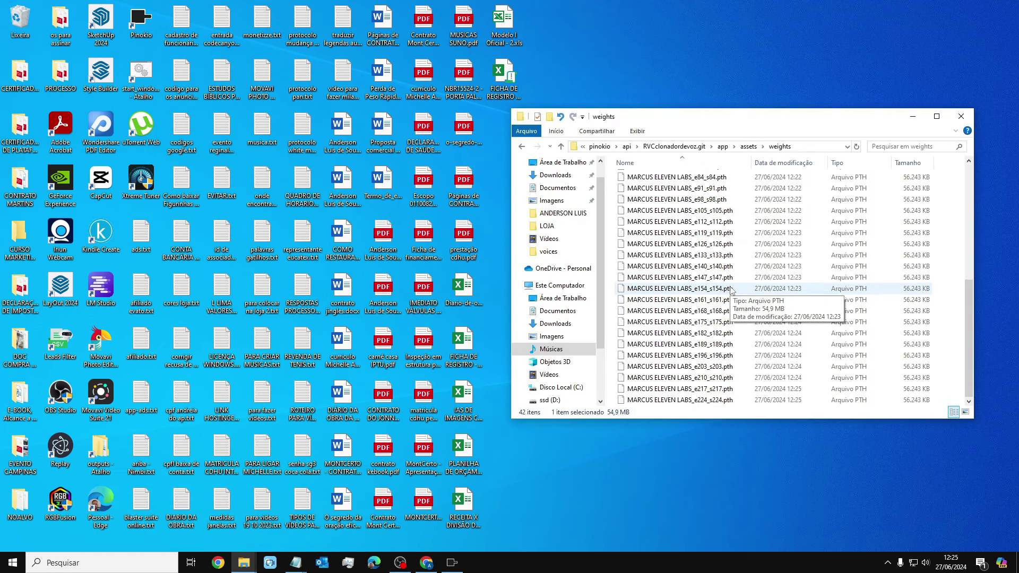
{"action": "scroll", "coordinate": [745, 406], "scroll_direction": "up", "scroll_amount": 7}
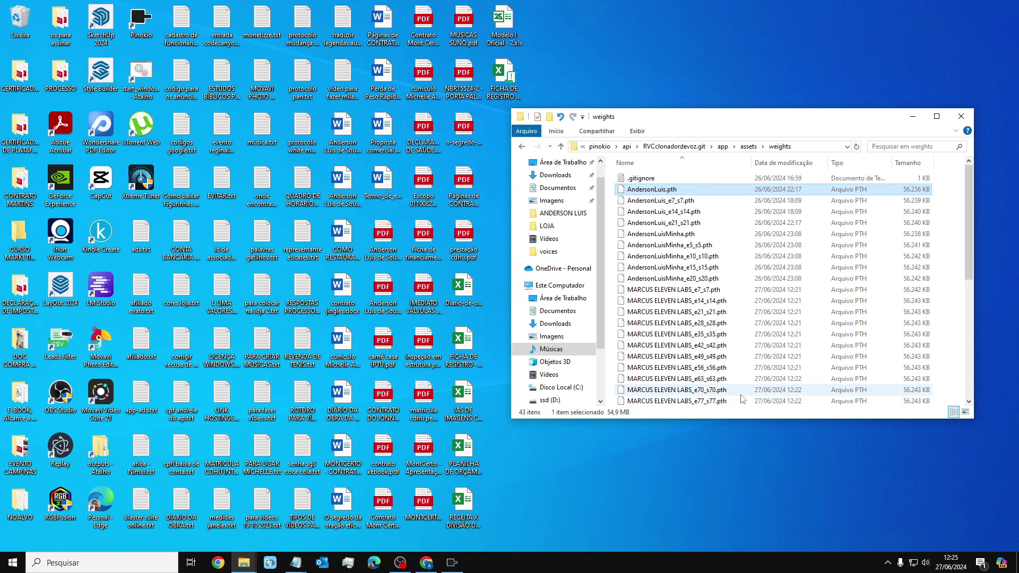
{"action": "scroll", "coordinate": [742, 396], "scroll_direction": "down", "scroll_amount": 7}
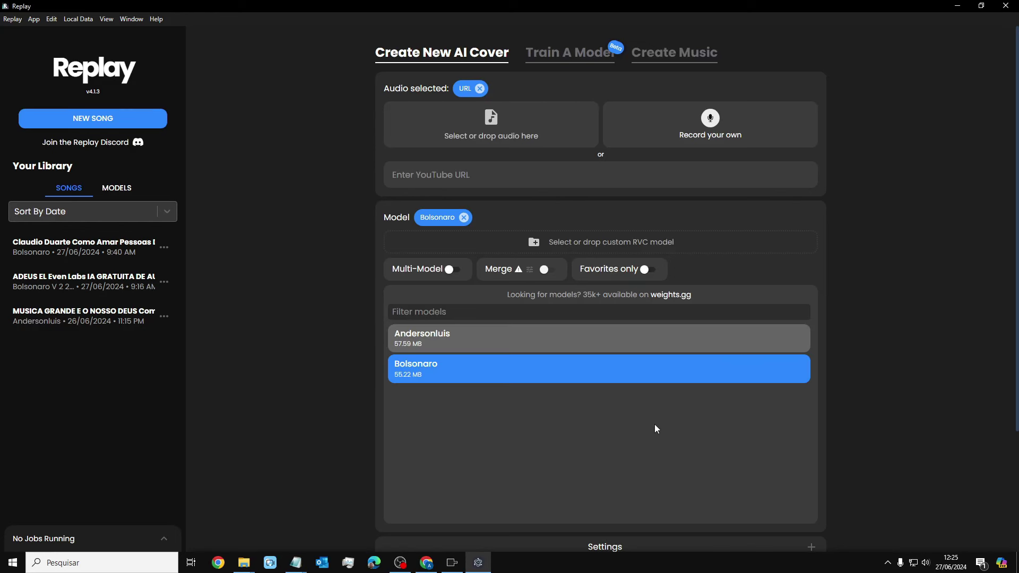
Close the Pinokio window and the RVC WebUI browser tab, and return to Replay
{"action": "left_click", "coordinate": [453, 562]}
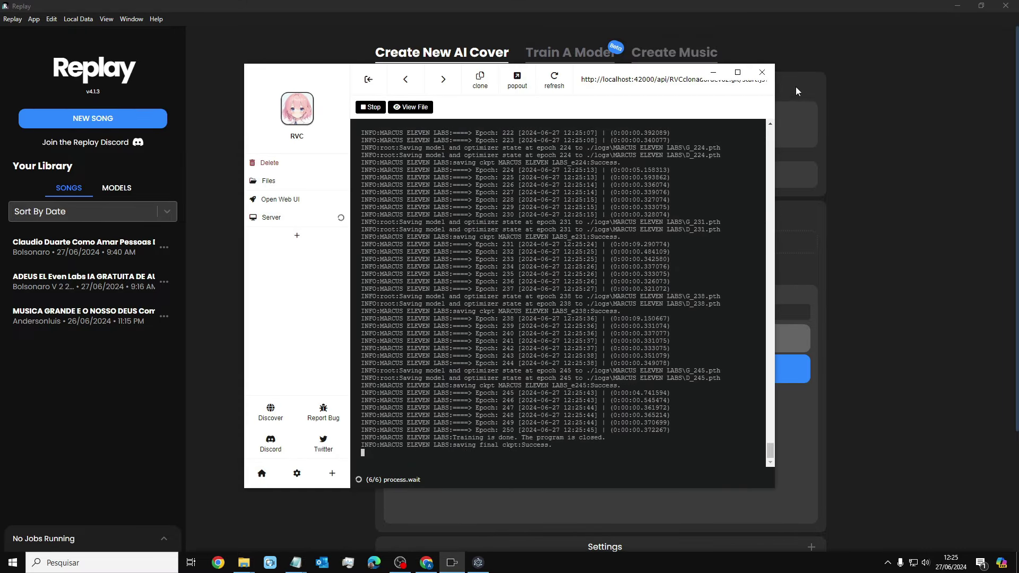
{"action": "left_click", "coordinate": [770, 73]}
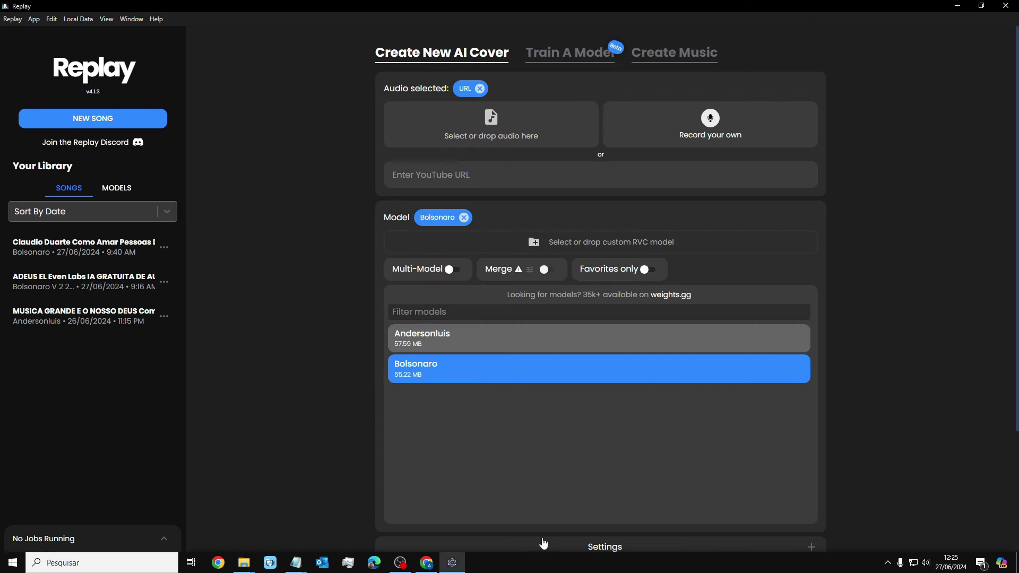
{"action": "left_click", "coordinate": [424, 567]}
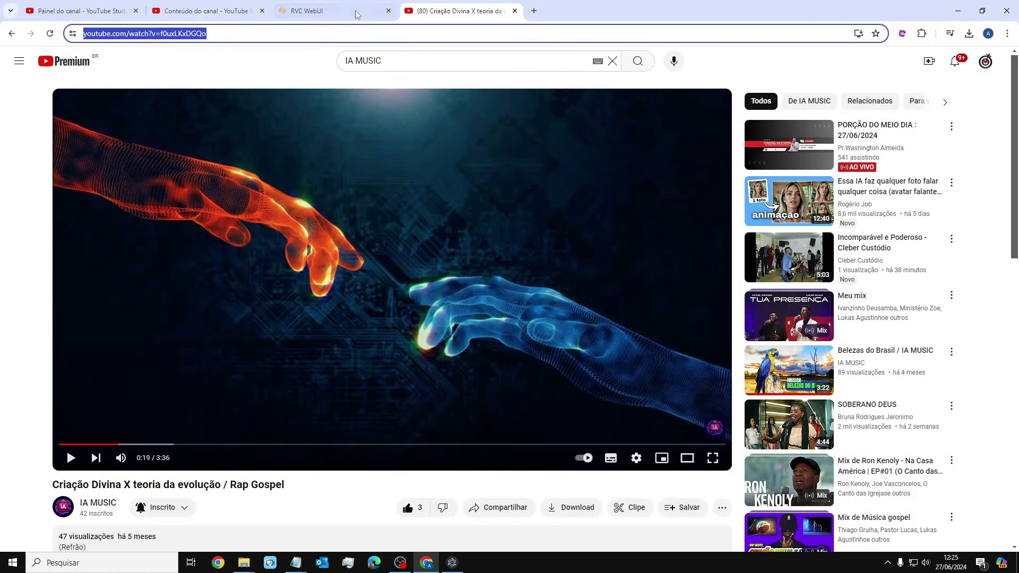
{"action": "left_click", "coordinate": [365, 12]}
{"action": "left_click", "coordinate": [389, 10]}
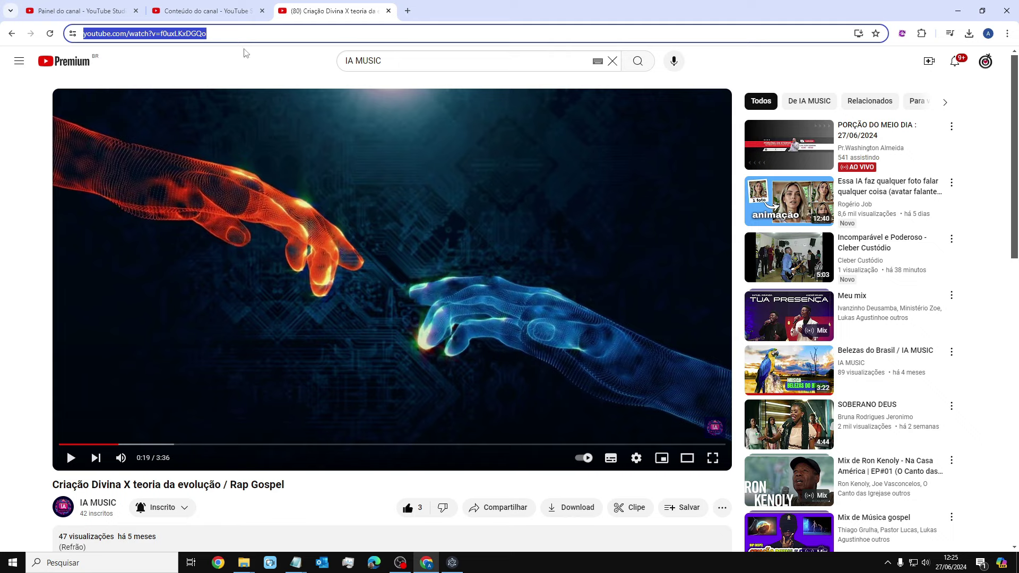
{"action": "left_click", "coordinate": [453, 564]}
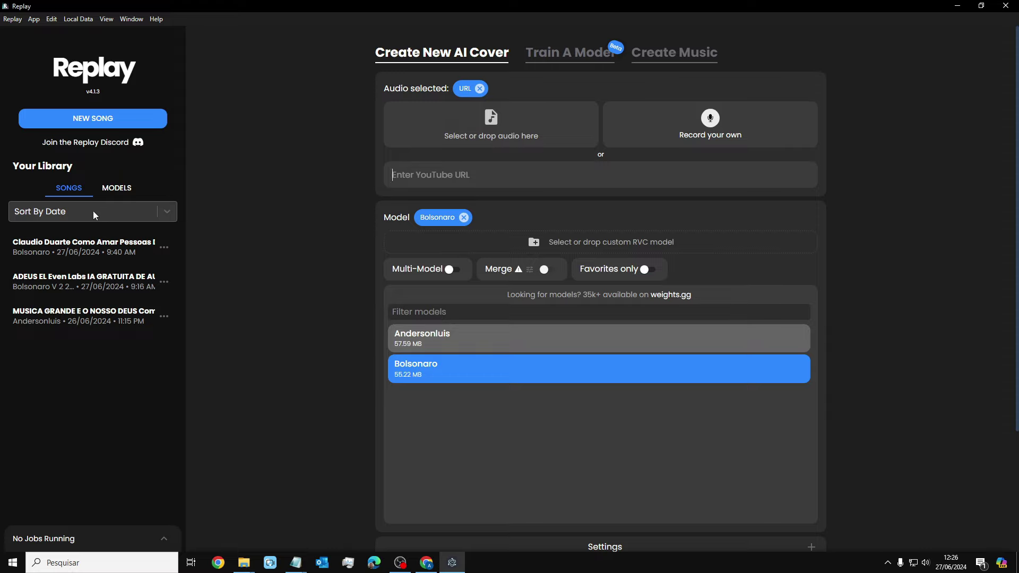
Copy the share link of "Criação Divina X teoria da evolução / Rap Gospel" from its YouTube page
{"action": "left_click", "coordinate": [117, 192]}
{"action": "left_click", "coordinate": [87, 193]}
{"action": "left_click", "coordinate": [480, 88]}
{"action": "left_click", "coordinate": [427, 563]}
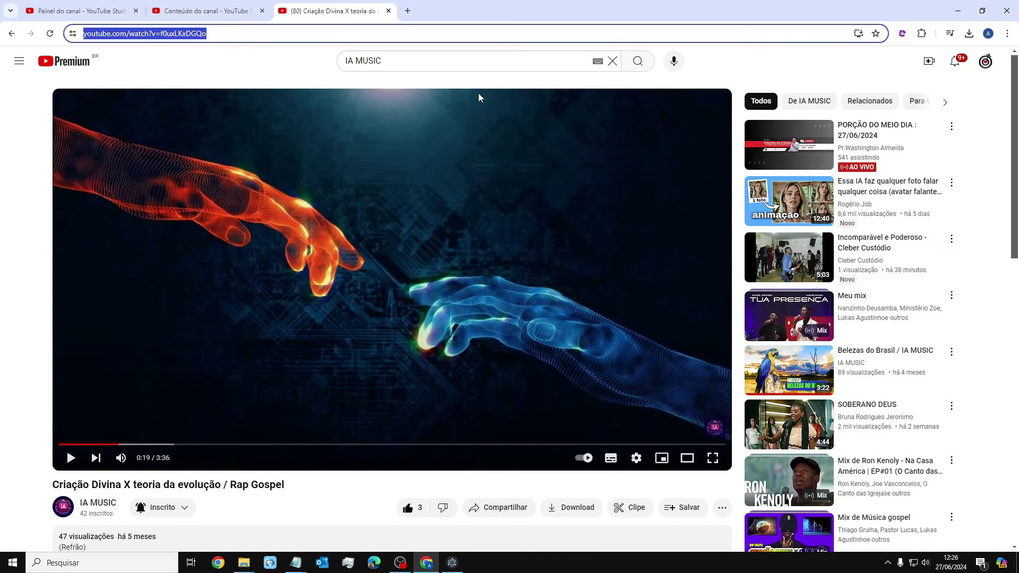
{"action": "scroll", "coordinate": [360, 444], "scroll_direction": "down", "scroll_amount": 4}
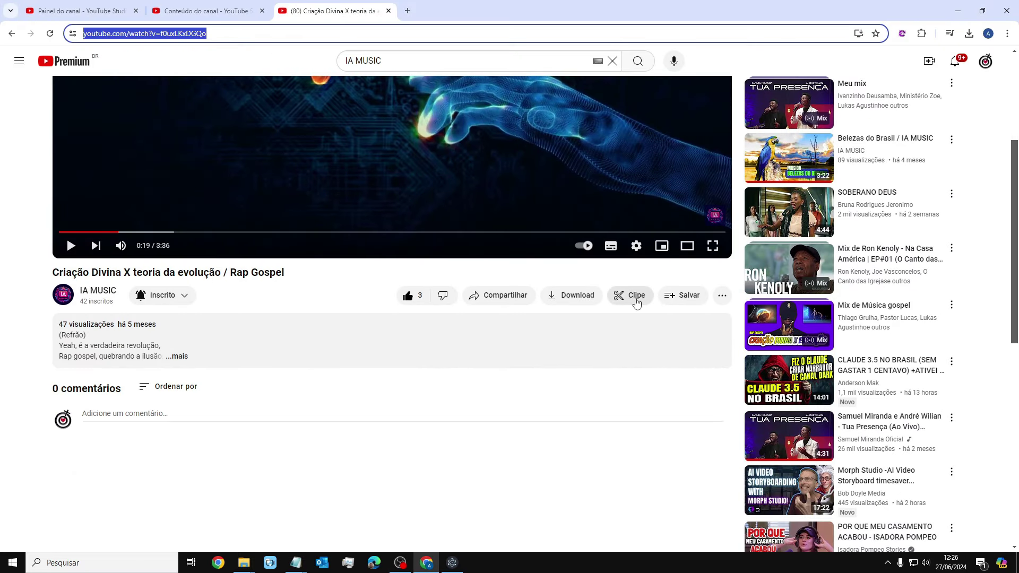
{"action": "left_click", "coordinate": [523, 296]}
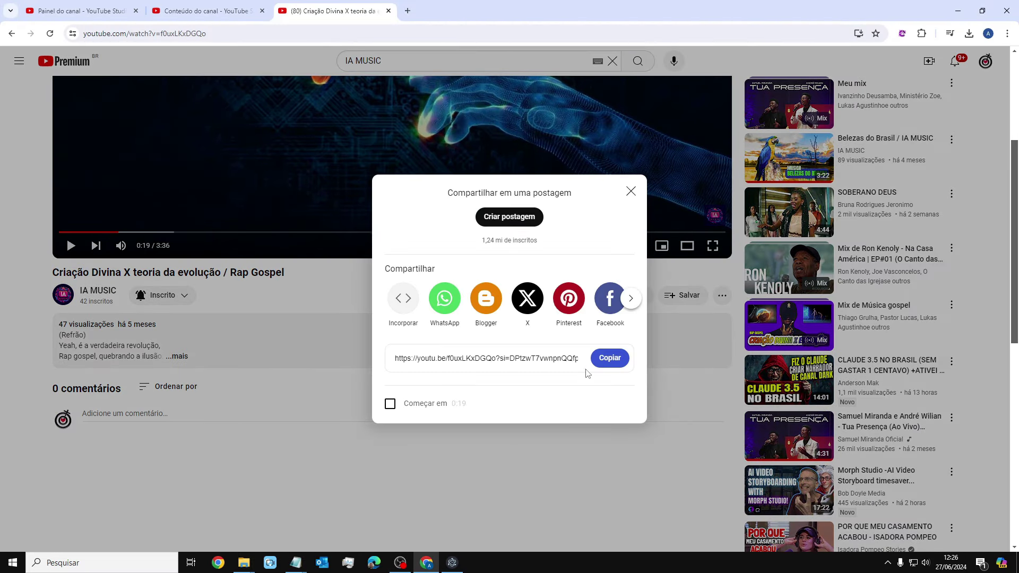
{"action": "left_click", "coordinate": [610, 359]}
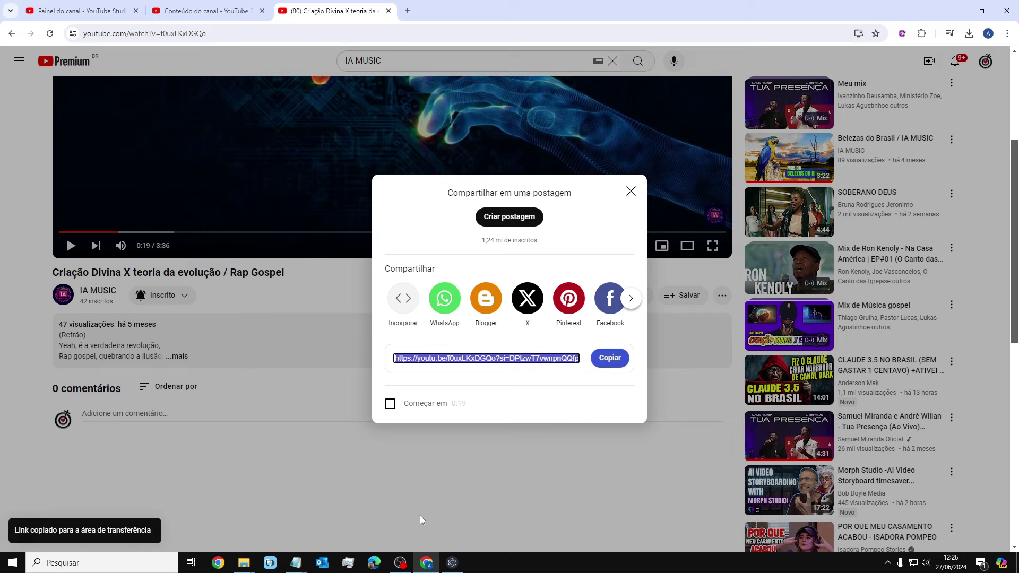
Switch to Replay, paste the copied link as the YouTube URL, and remove the previously selected URL audio
{"action": "left_click", "coordinate": [453, 562]}
{"action": "left_click", "coordinate": [507, 178]}
{"action": "type", "text": "https://youtu.be/f0uxLKxDGQo?si=DPtzwT7vwnpQQfp"}
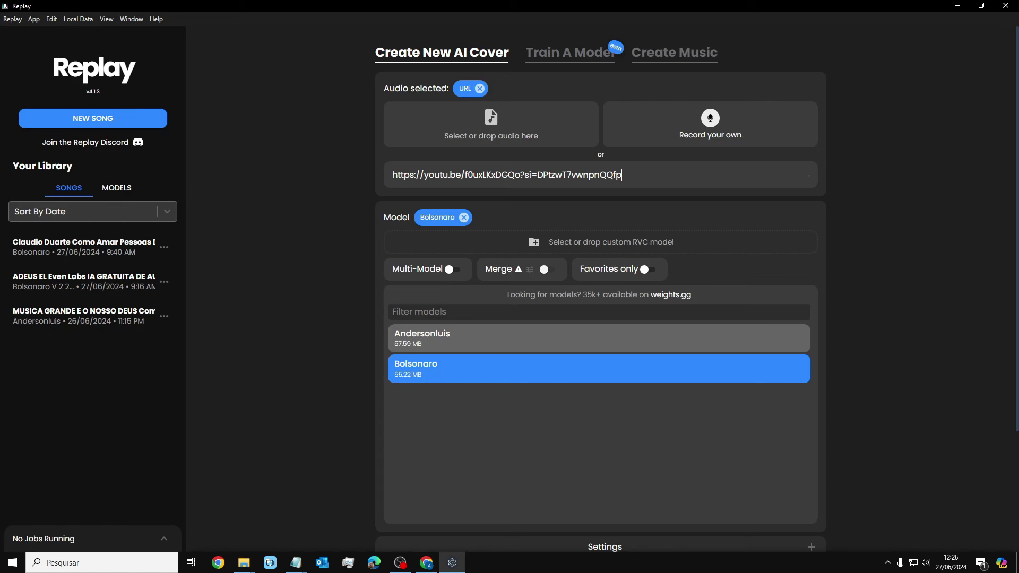
{"action": "left_click", "coordinate": [480, 89]}
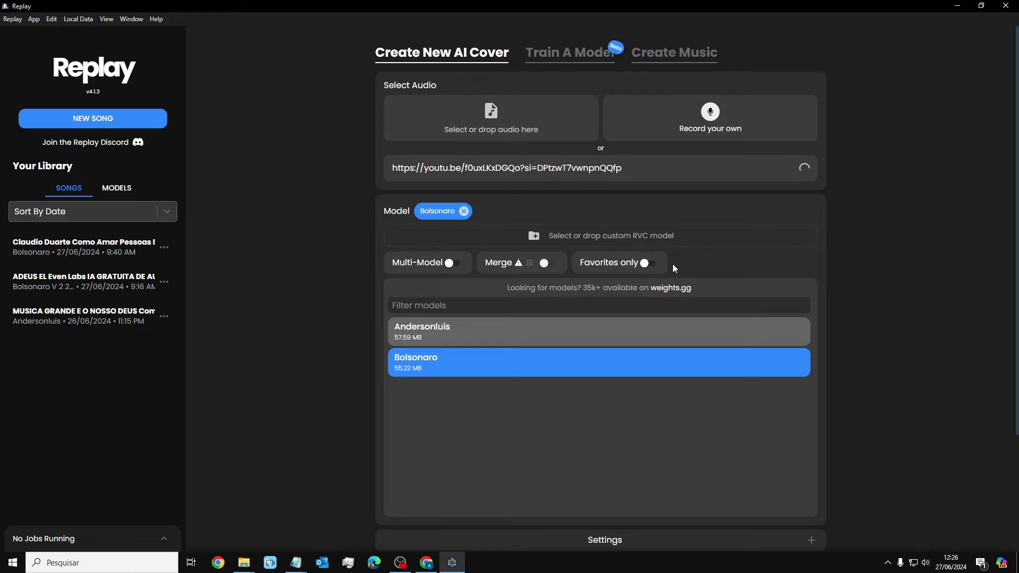
Replace the Bolsonaro model with the 57.59 MB voice model, pause the song preview, and show the library's models
{"action": "left_click", "coordinate": [470, 212]}
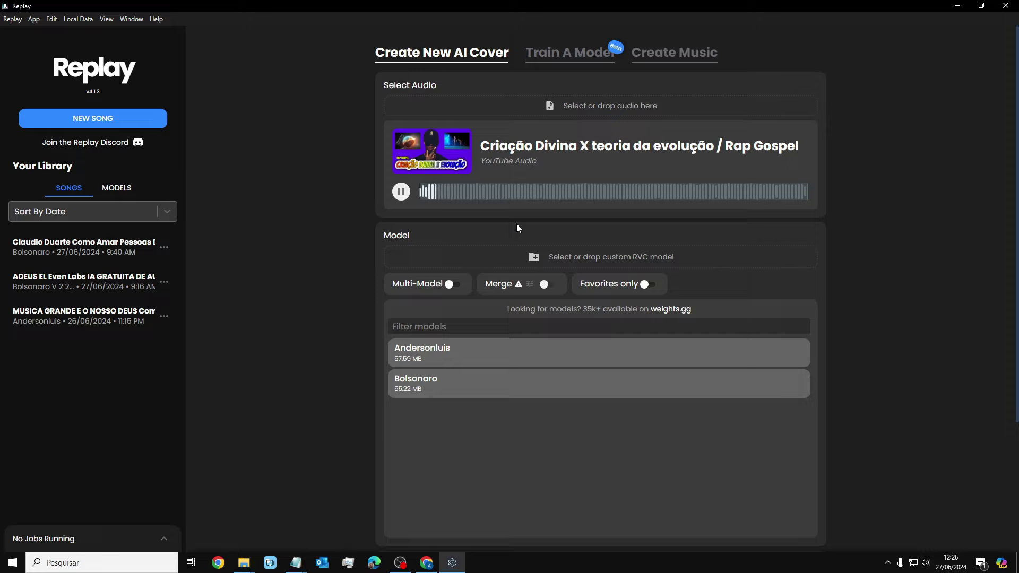
{"action": "left_click", "coordinate": [401, 193]}
{"action": "left_click", "coordinate": [440, 356]}
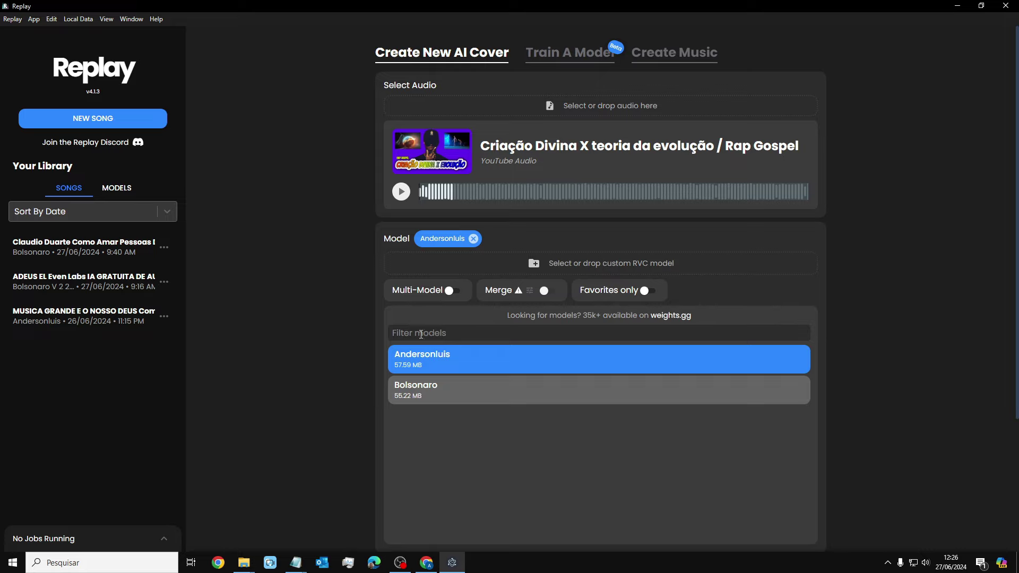
{"action": "scroll", "coordinate": [563, 278], "scroll_direction": "down", "scroll_amount": 3}
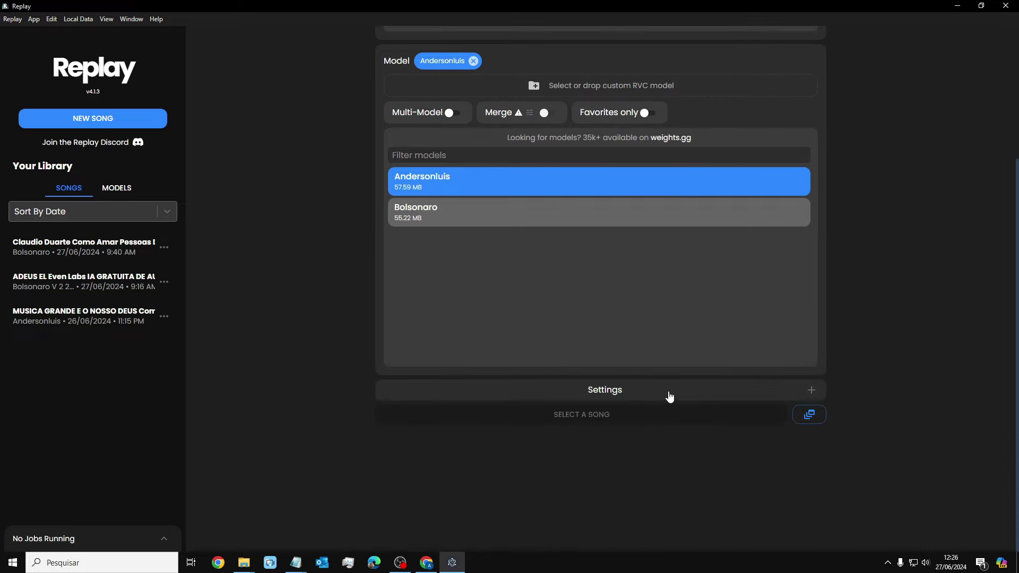
{"action": "scroll", "coordinate": [664, 391], "scroll_direction": "up", "scroll_amount": 4}
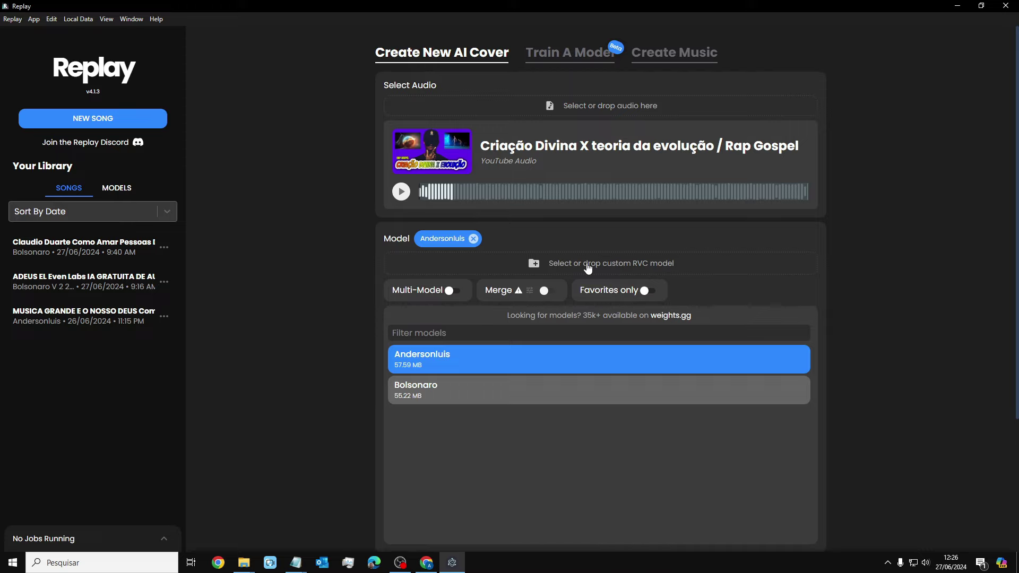
{"action": "left_click", "coordinate": [116, 190]}
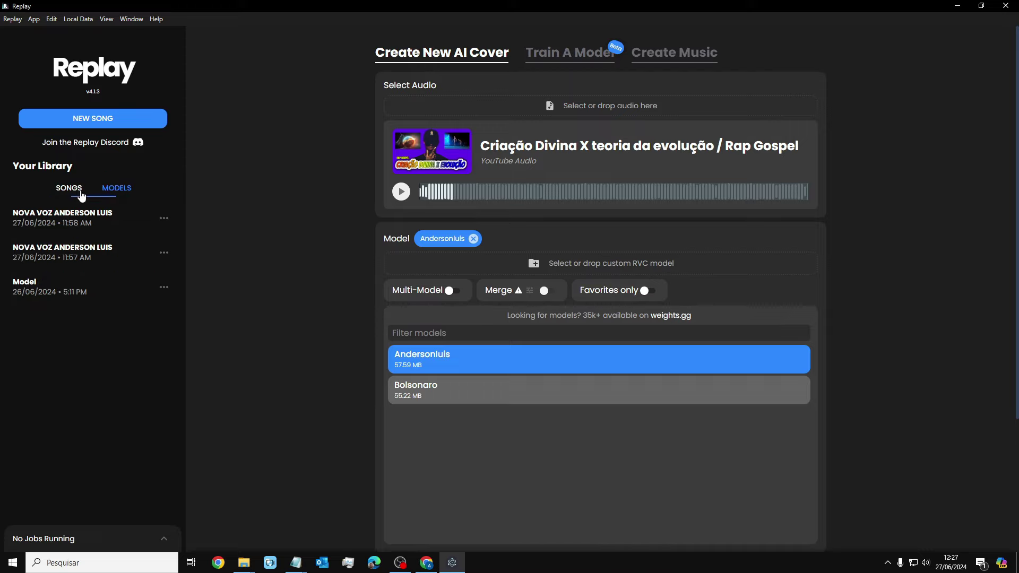
{"action": "scroll", "coordinate": [561, 153], "scroll_direction": "down", "scroll_amount": 3}
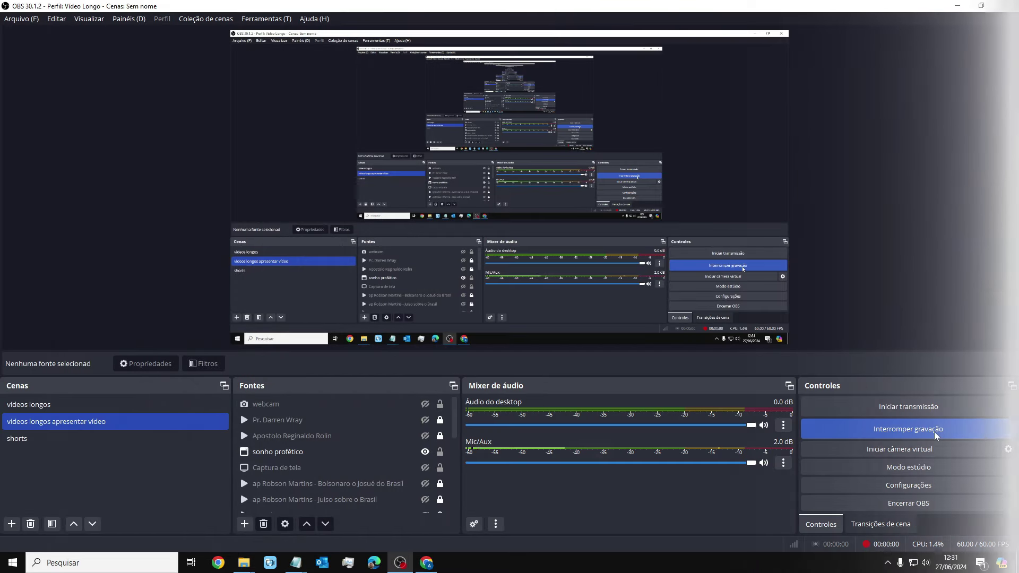
Open the MARCUS ELEVEN LABS folder and check the properties of the pinokio folder in the user folder on drive C:
{"action": "mouse_move", "coordinate": [245, 562]}
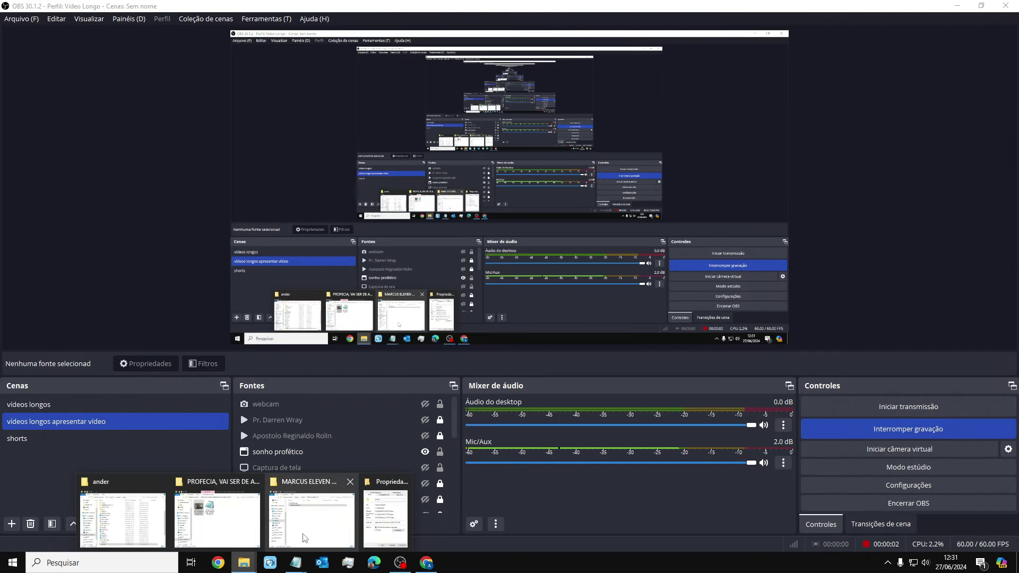
{"action": "left_click", "coordinate": [329, 526]}
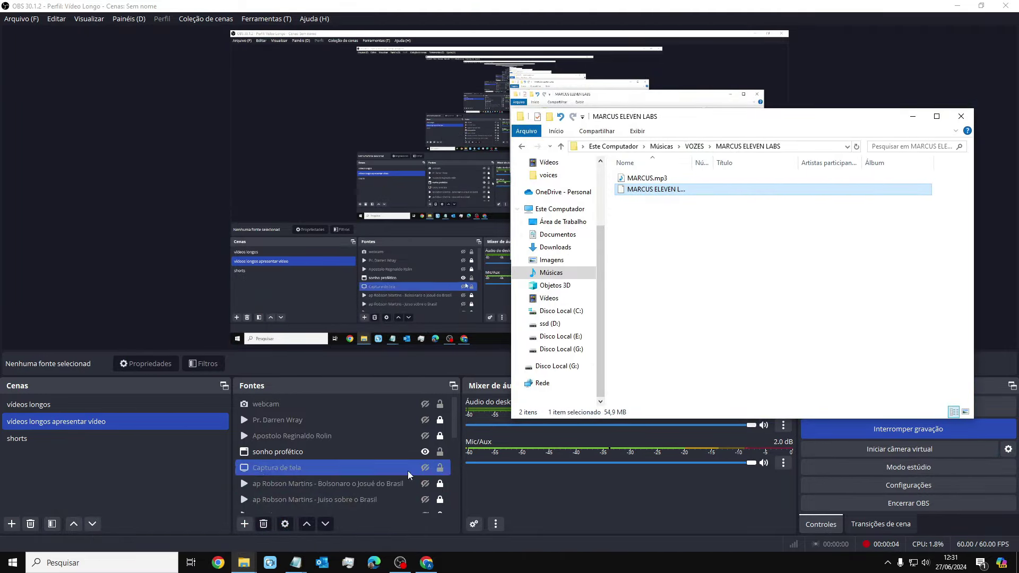
{"action": "mouse_move", "coordinate": [245, 563]}
{"action": "mouse_move", "coordinate": [147, 525]}
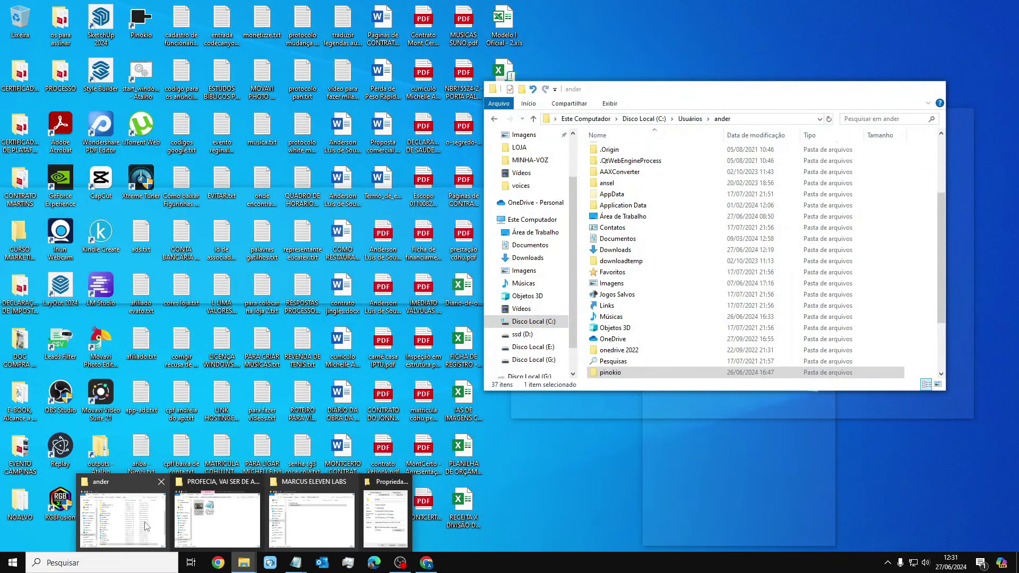
{"action": "left_click", "coordinate": [147, 526]}
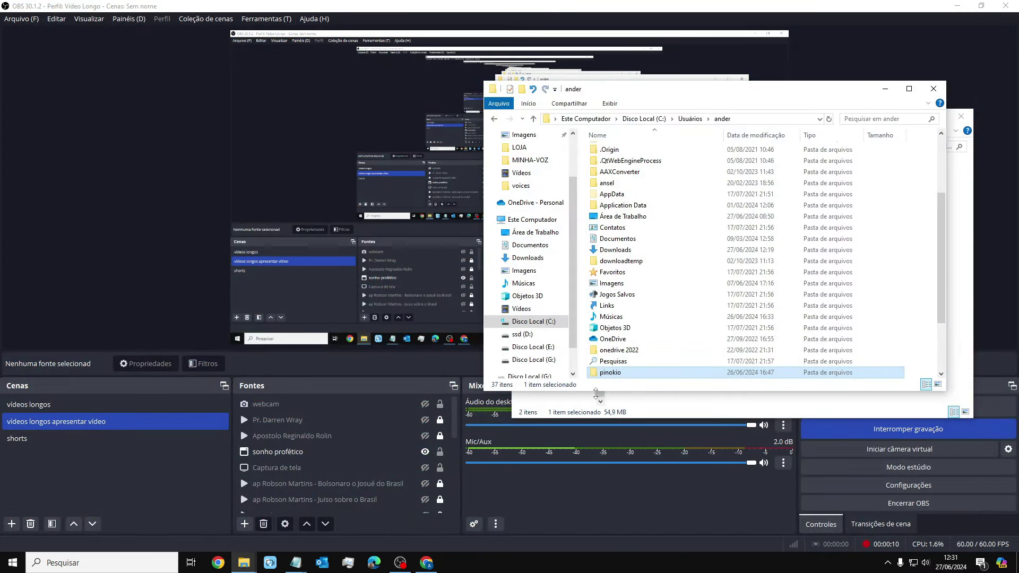
{"action": "right_click", "coordinate": [619, 375]}
{"action": "left_click", "coordinate": [637, 367]}
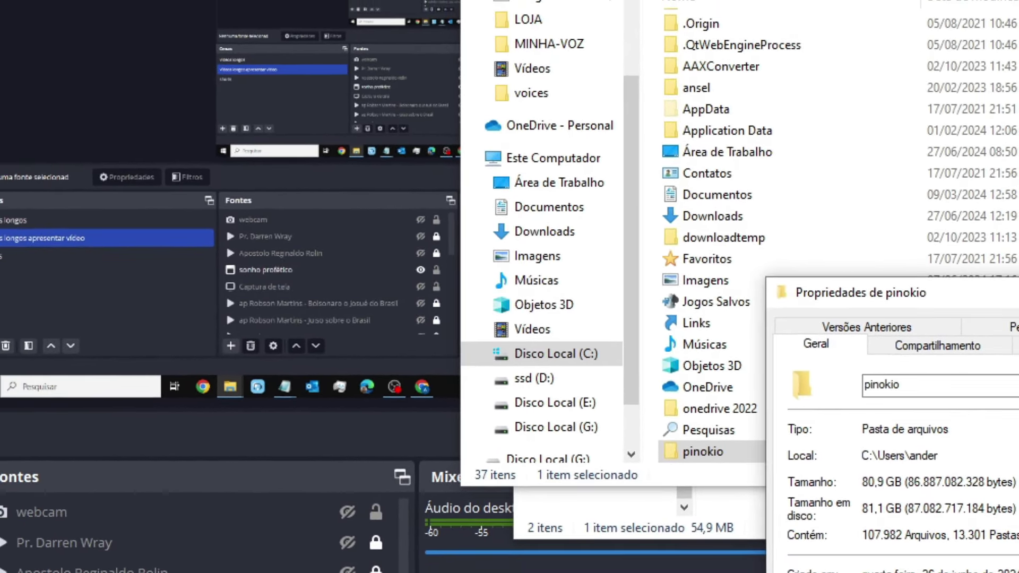
{"action": "key", "text": "Escape"}
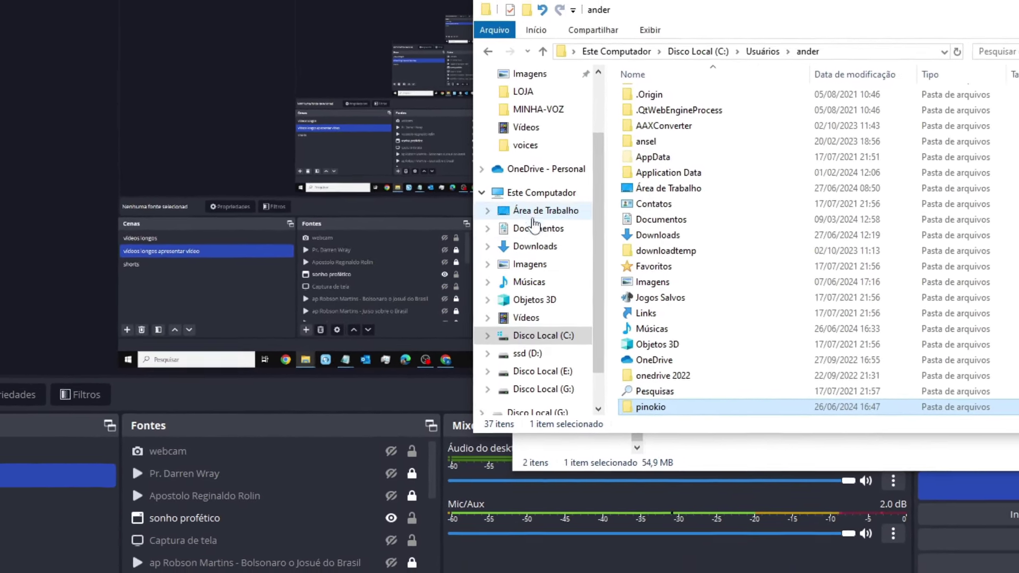
Review the drives' free space in Este Computador and the progress of the running folder deletion
{"action": "left_click", "coordinate": [538, 183]}
{"action": "left_click", "coordinate": [744, 316]}
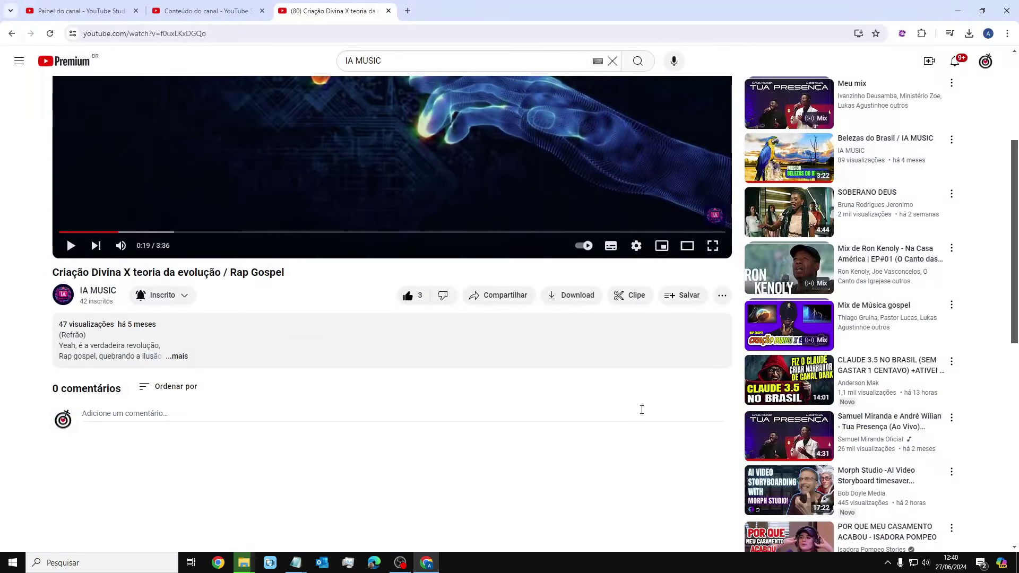
{"action": "scroll", "coordinate": [539, 411], "scroll_direction": "up", "scroll_amount": 4}
{"action": "mouse_move", "coordinate": [244, 562]}
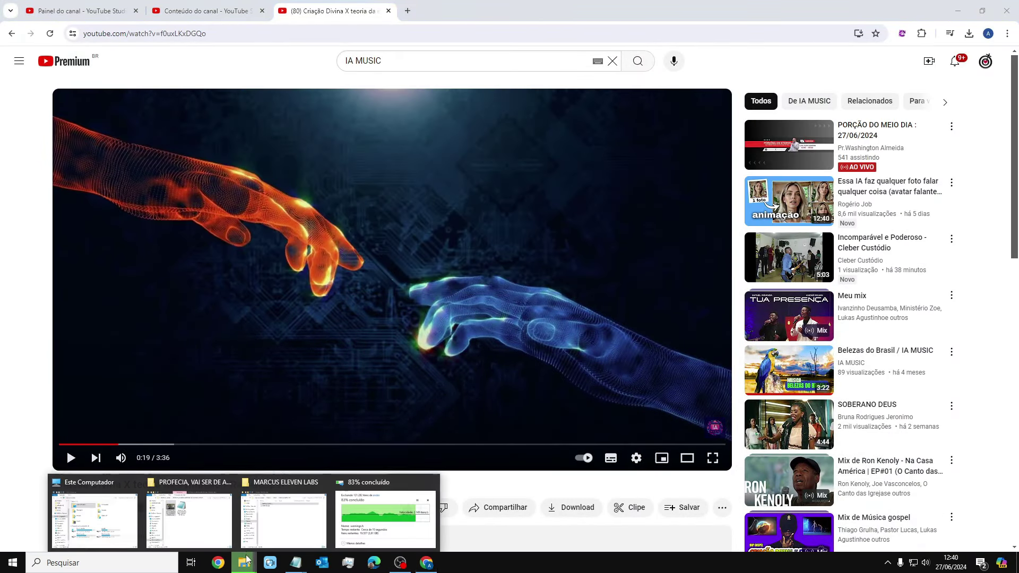
{"action": "left_click", "coordinate": [346, 523]}
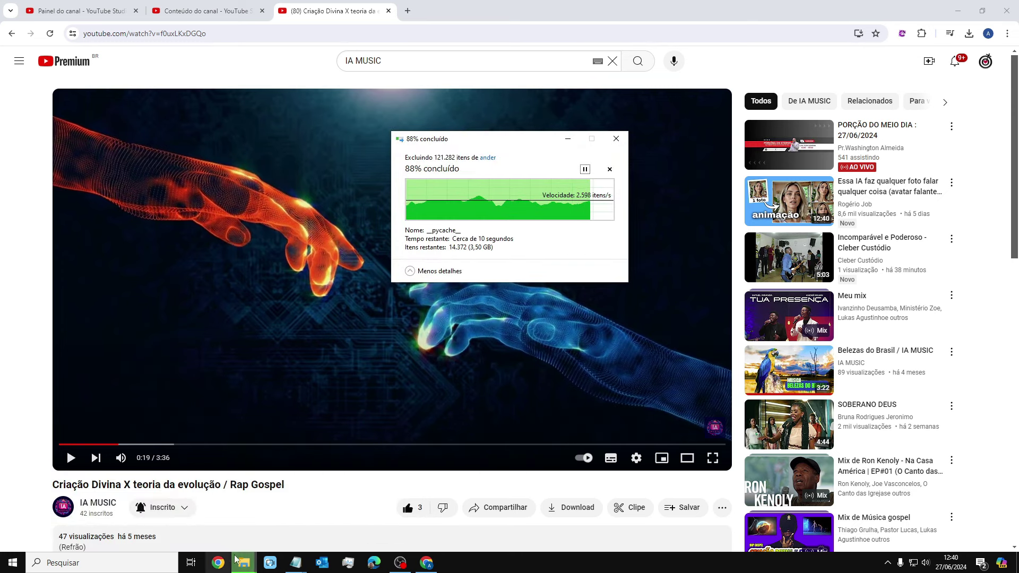
{"action": "left_click", "coordinate": [94, 512]}
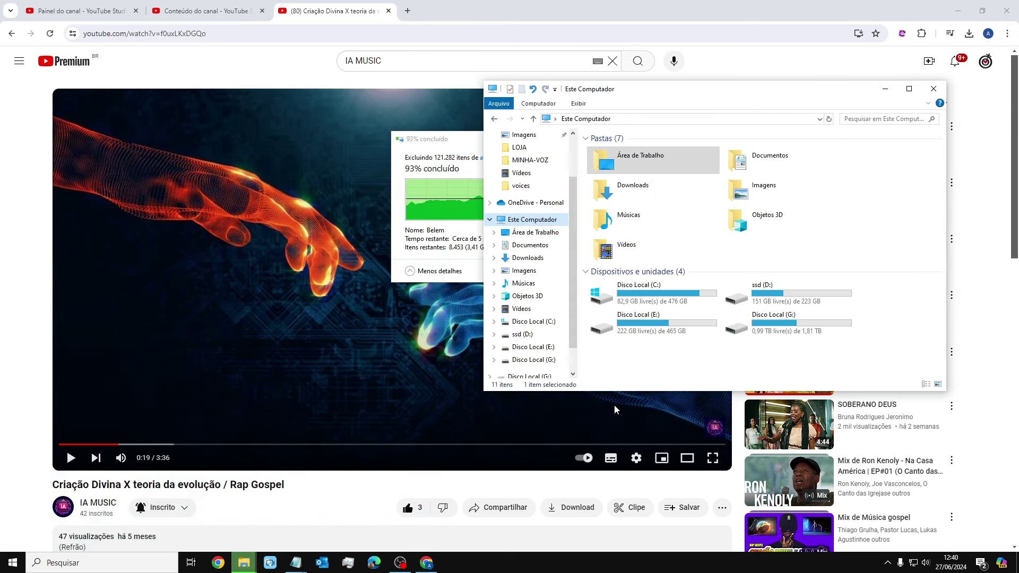
Recheck the free space of drive C: in Este Computador by refreshing the drive overview while the deletion finishes
{"action": "left_click", "coordinate": [535, 232]}
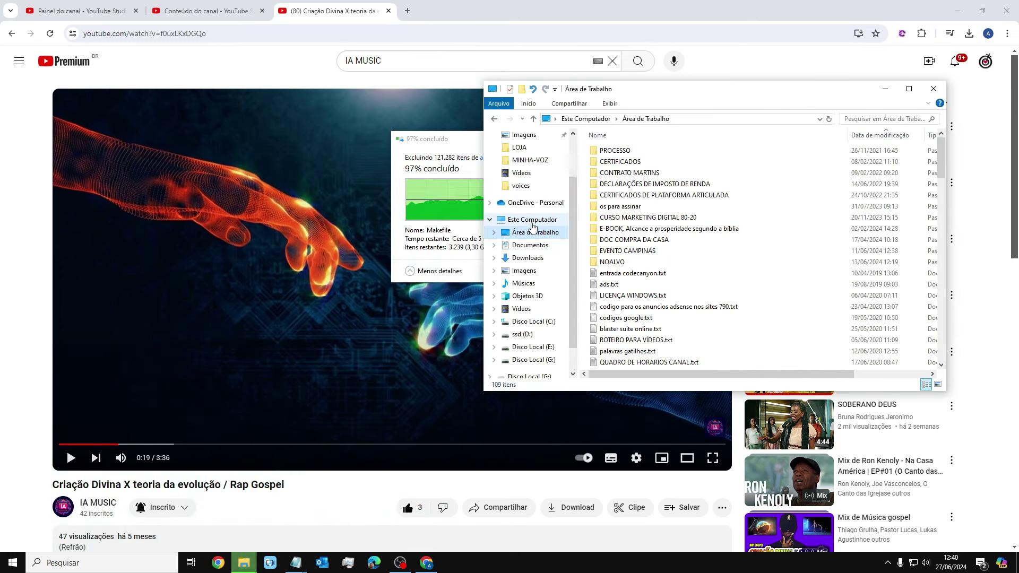
{"action": "left_click", "coordinate": [532, 220]}
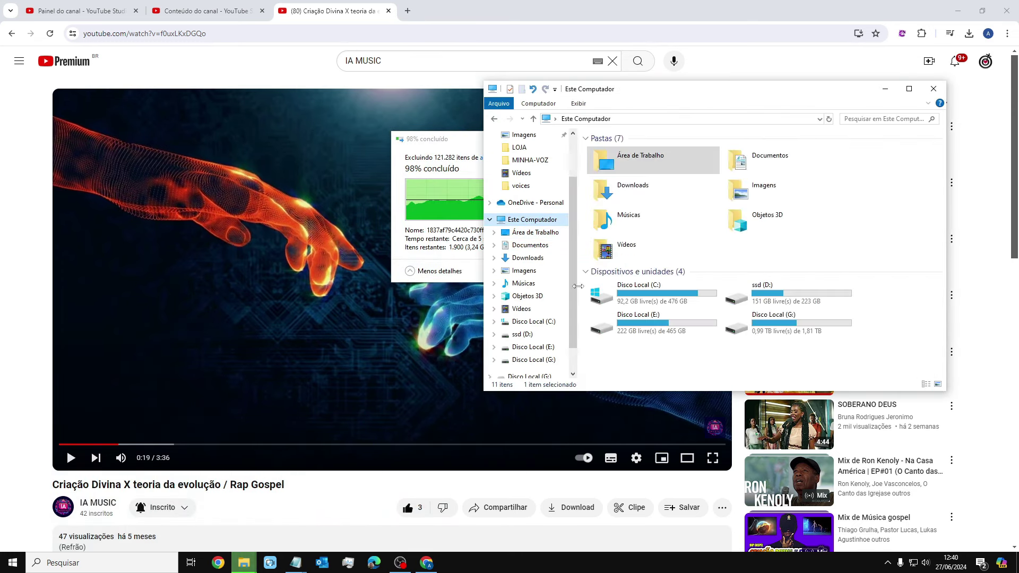
{"action": "left_click", "coordinate": [534, 232]}
{"action": "left_click", "coordinate": [533, 220]}
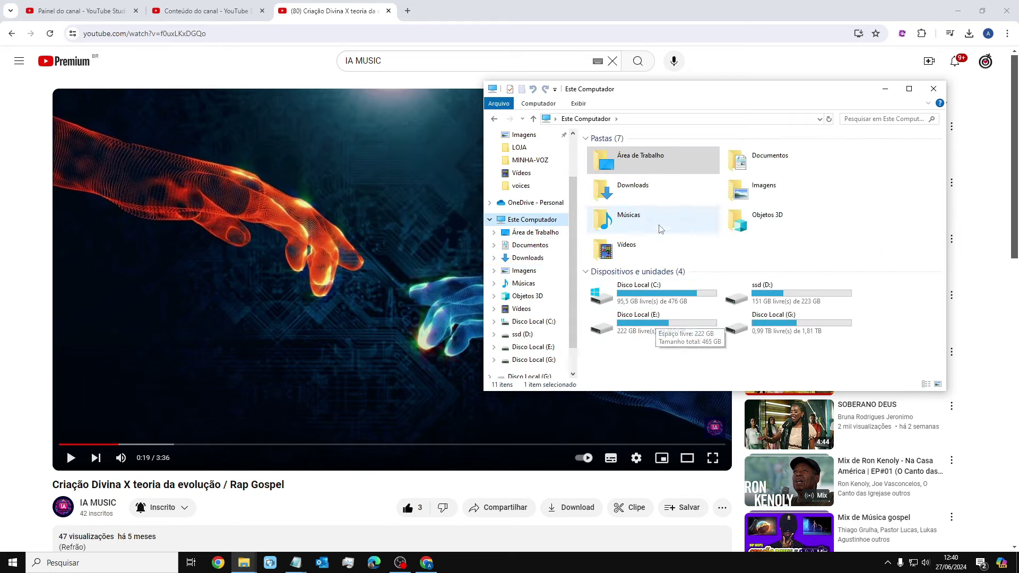
Minimize the browser, close the Este Computador window, and launch Replay from the desktop
{"action": "left_click", "coordinate": [343, 9]}
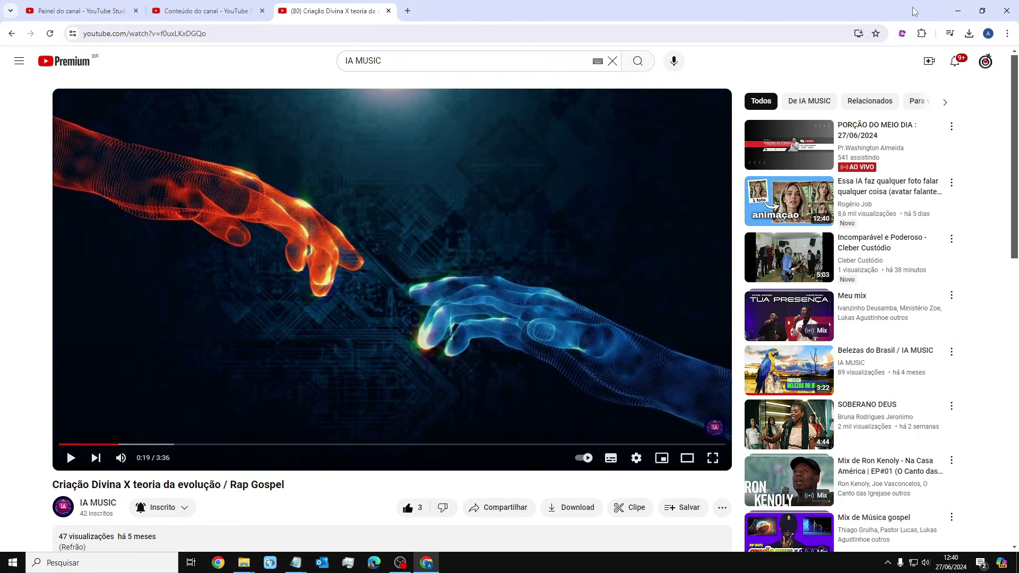
{"action": "left_click", "coordinate": [957, 10]}
{"action": "left_click", "coordinate": [958, 9]}
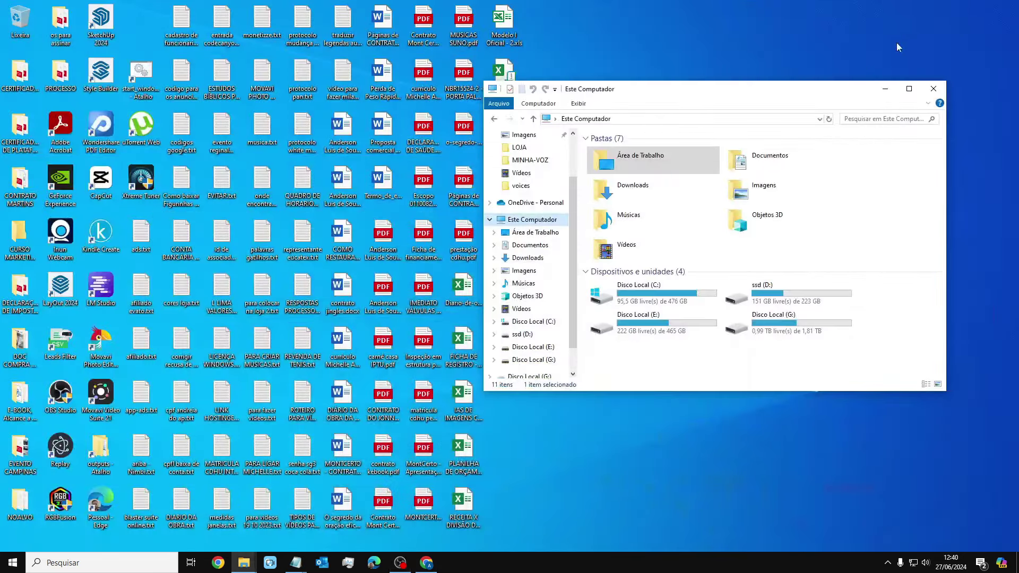
{"action": "left_click", "coordinate": [935, 90]}
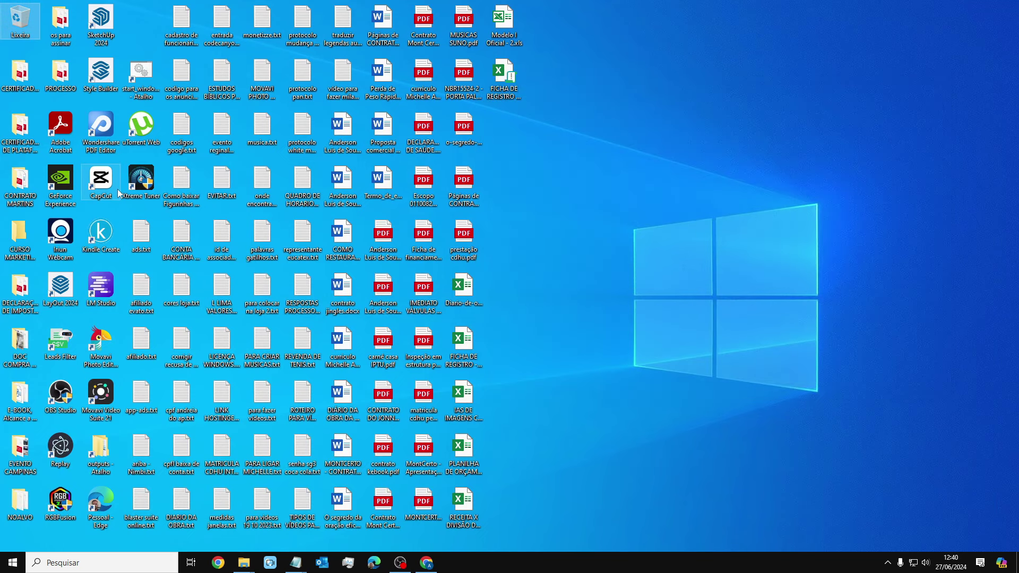
{"action": "double_click", "coordinate": [59, 440]}
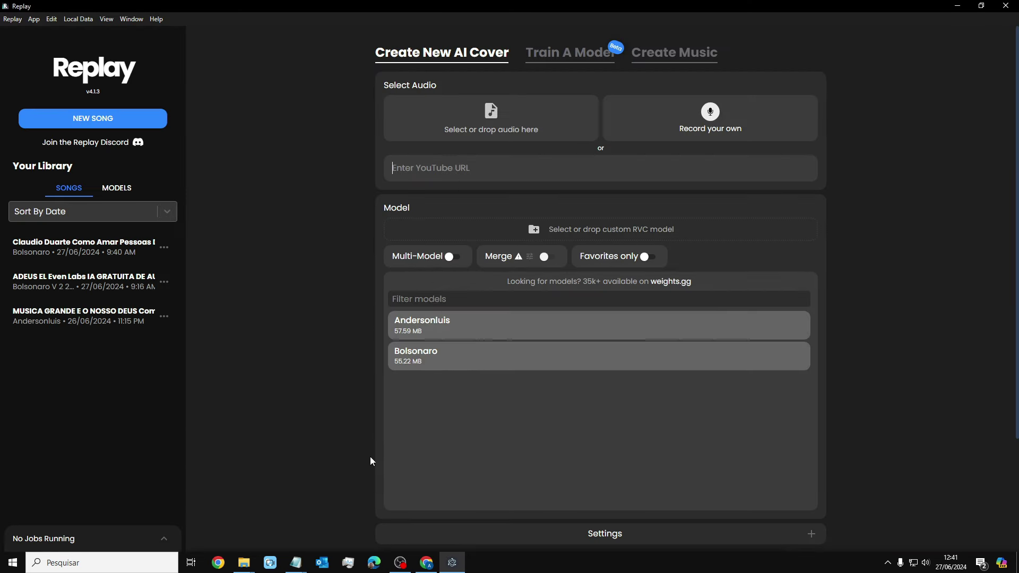
Try using the YouTube video's page address as the audio source in Replay, and discard the resulting URL audio
{"action": "left_click", "coordinate": [427, 563]}
{"action": "left_click", "coordinate": [351, 35]}
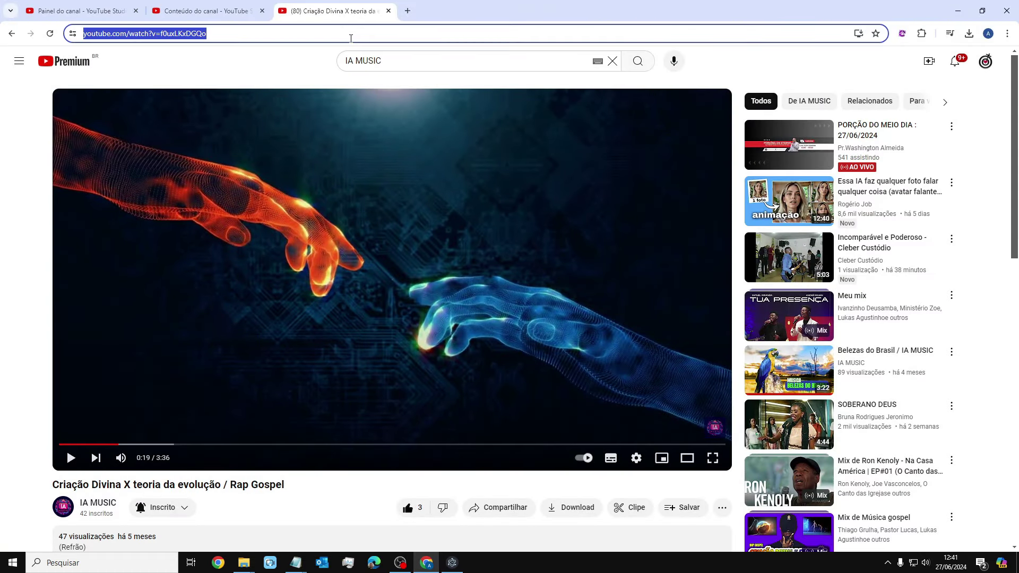
{"action": "left_click", "coordinate": [452, 562]}
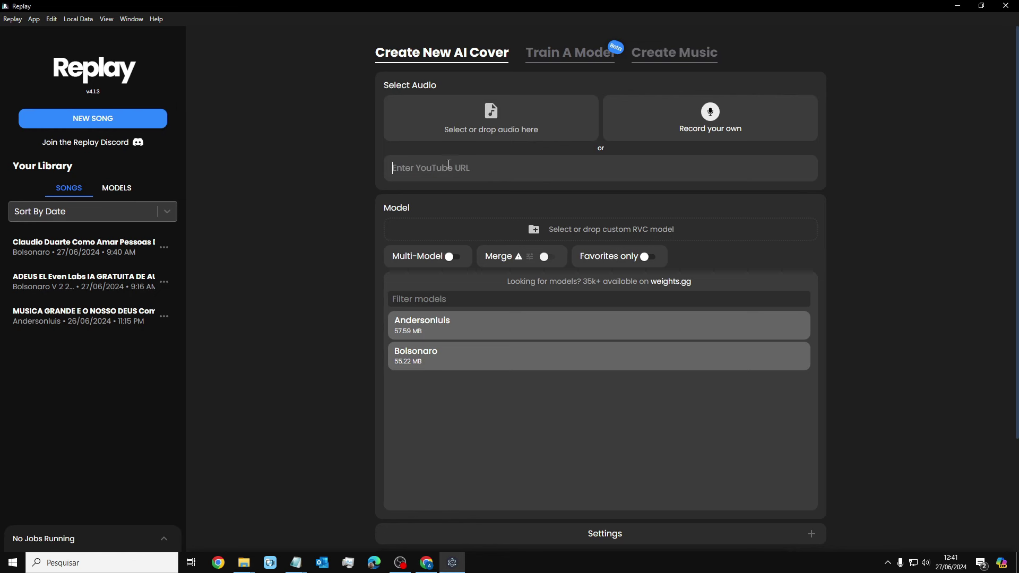
{"action": "key", "text": "ctrl+v"}
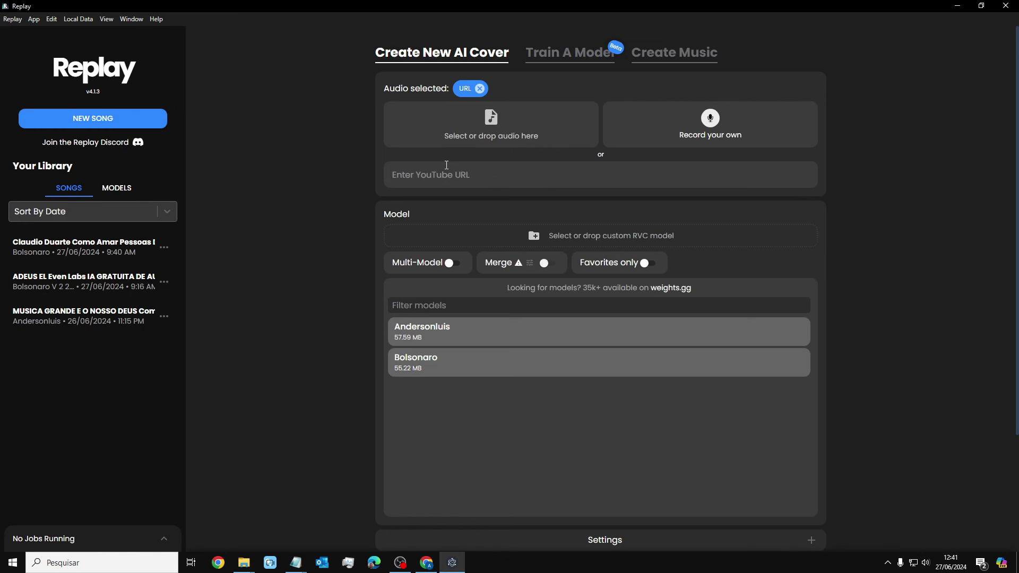
{"action": "left_click", "coordinate": [480, 88]}
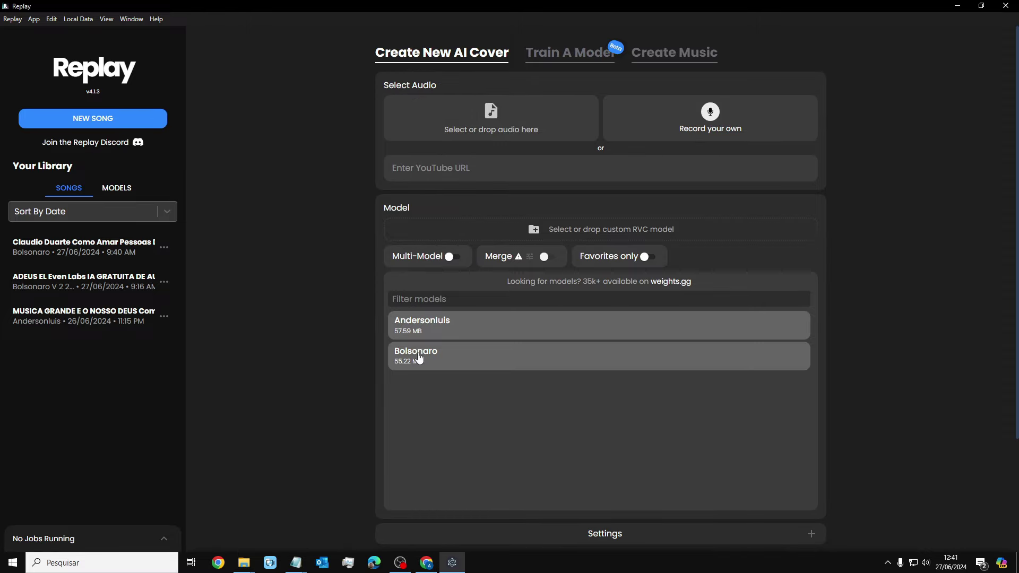
Switch to the browser and copy the share link of the video Criação Divina X teoria da evolução / Rap Gospel
{"action": "left_click", "coordinate": [427, 562]}
{"action": "scroll", "coordinate": [482, 334], "scroll_direction": "down", "scroll_amount": 4}
{"action": "left_click", "coordinate": [525, 301]}
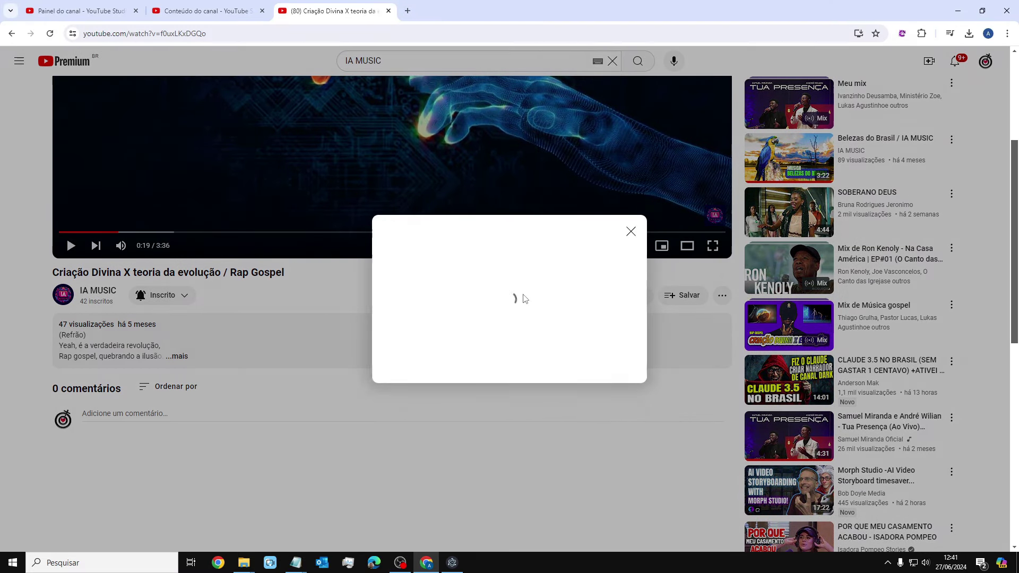
{"action": "left_click", "coordinate": [610, 359]}
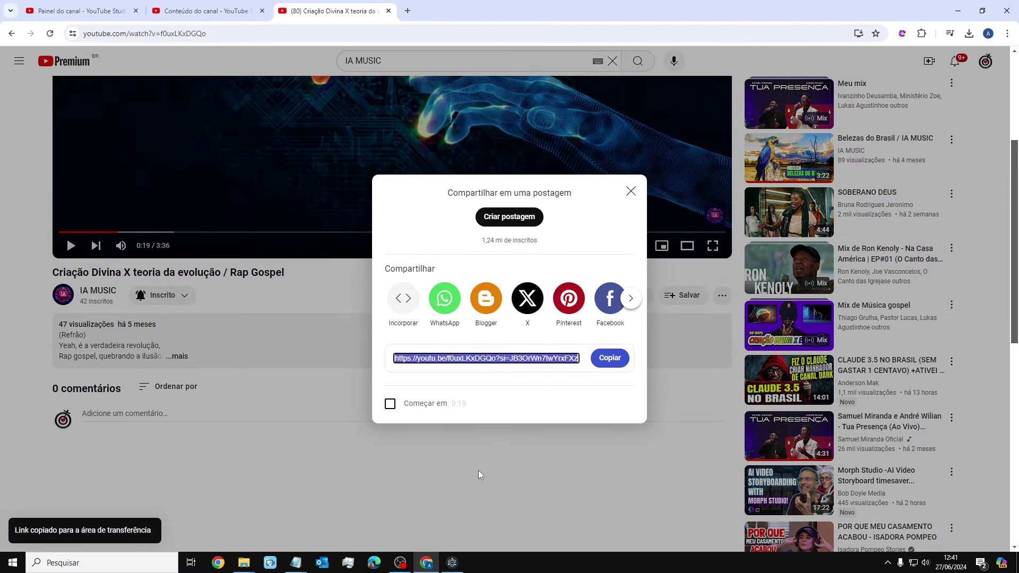
{"action": "left_click", "coordinate": [399, 563]}
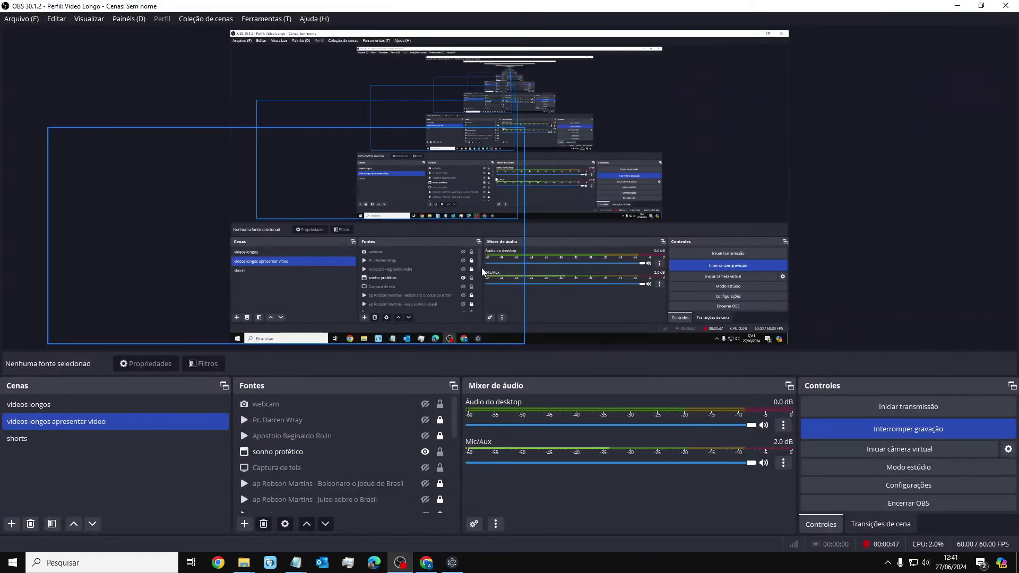
{"action": "left_click", "coordinate": [426, 563]}
Switch to Replay, load the copied share link as the YouTube audio, and select the 57.59 MB voice model
{"action": "left_click", "coordinate": [451, 569]}
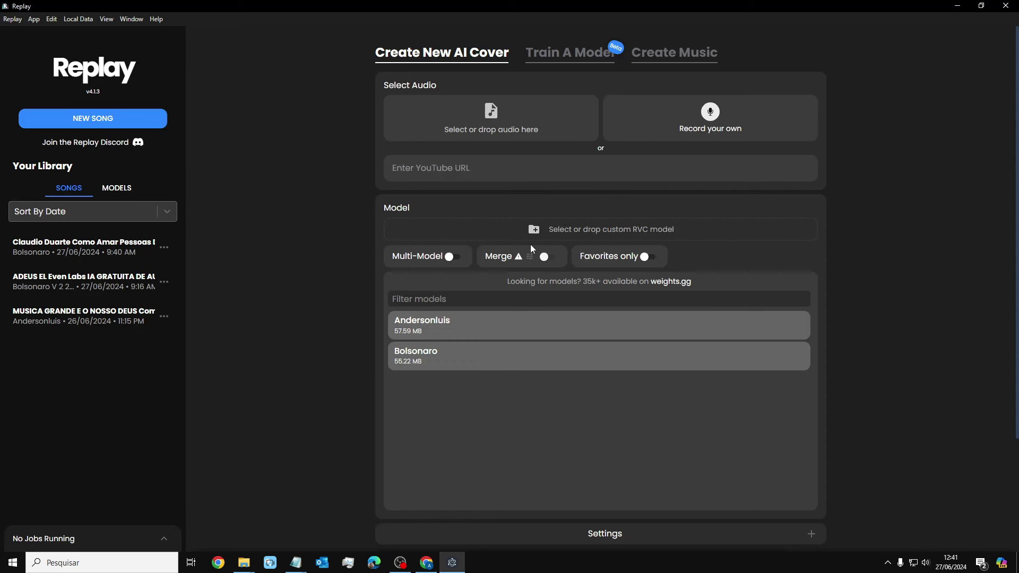
{"action": "type", "text": "https://youtu.be/f0JxLKxDGQo?si=JB3OrWn7twYrxFXz"}
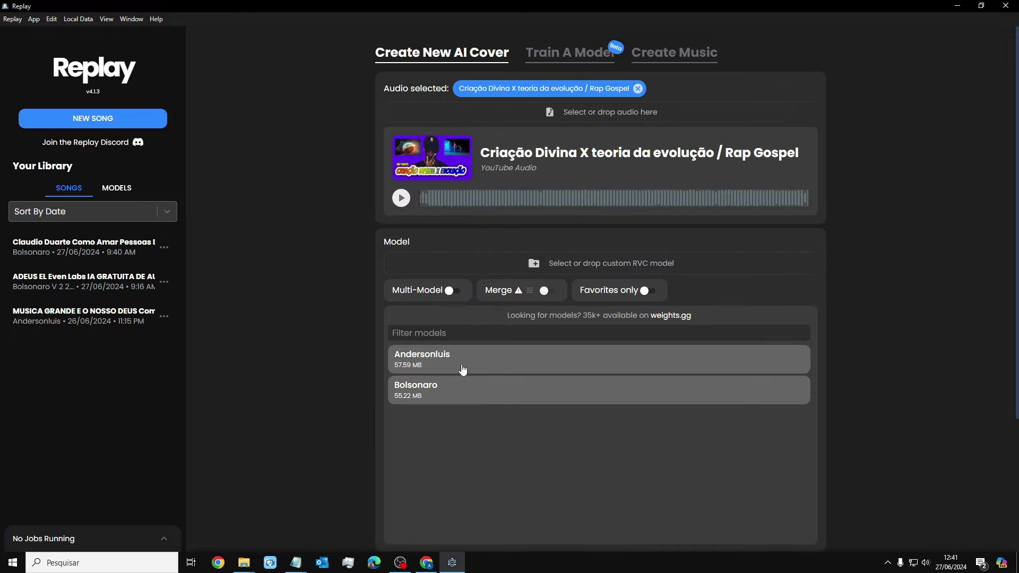
{"action": "left_click", "coordinate": [460, 372]}
{"action": "scroll", "coordinate": [623, 344], "scroll_direction": "down", "scroll_amount": 3}
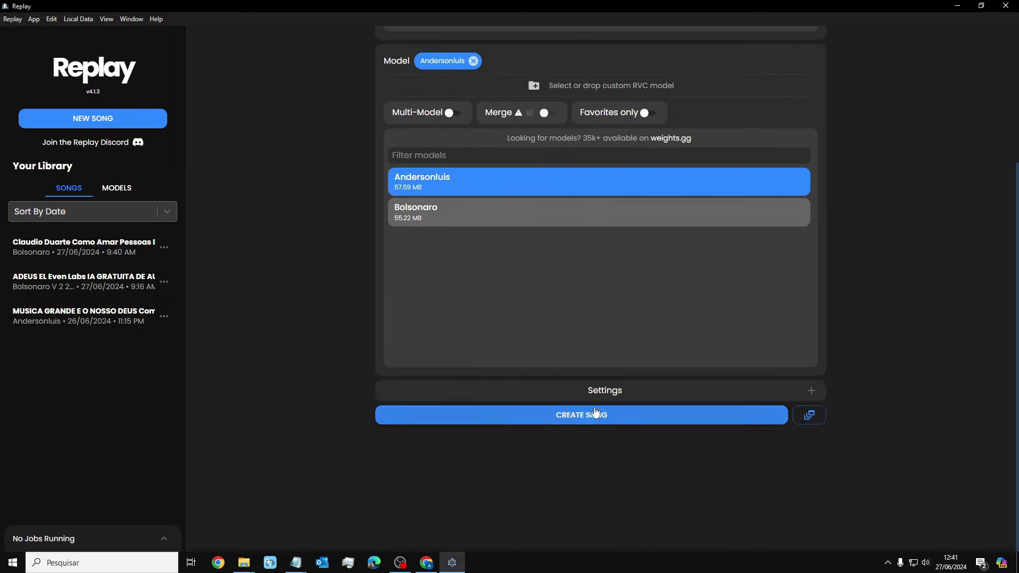
Look through the Train A Model and Create Music pages, and return to Create New AI Cover
{"action": "scroll", "coordinate": [576, 409], "scroll_direction": "up", "scroll_amount": 3}
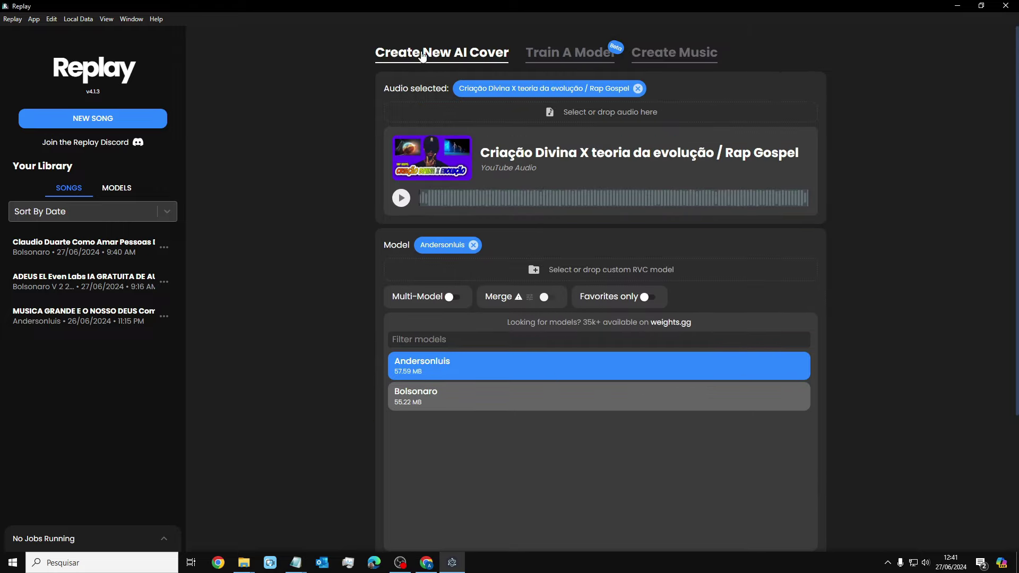
{"action": "left_click", "coordinate": [583, 59]}
{"action": "left_click", "coordinate": [666, 62]}
{"action": "left_click", "coordinate": [554, 60]}
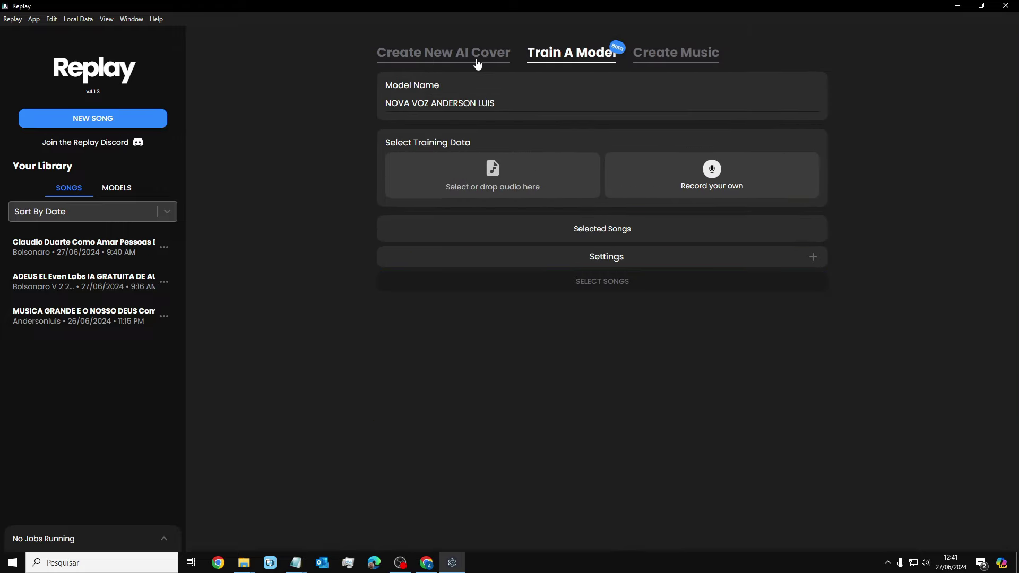
{"action": "left_click", "coordinate": [478, 62]}
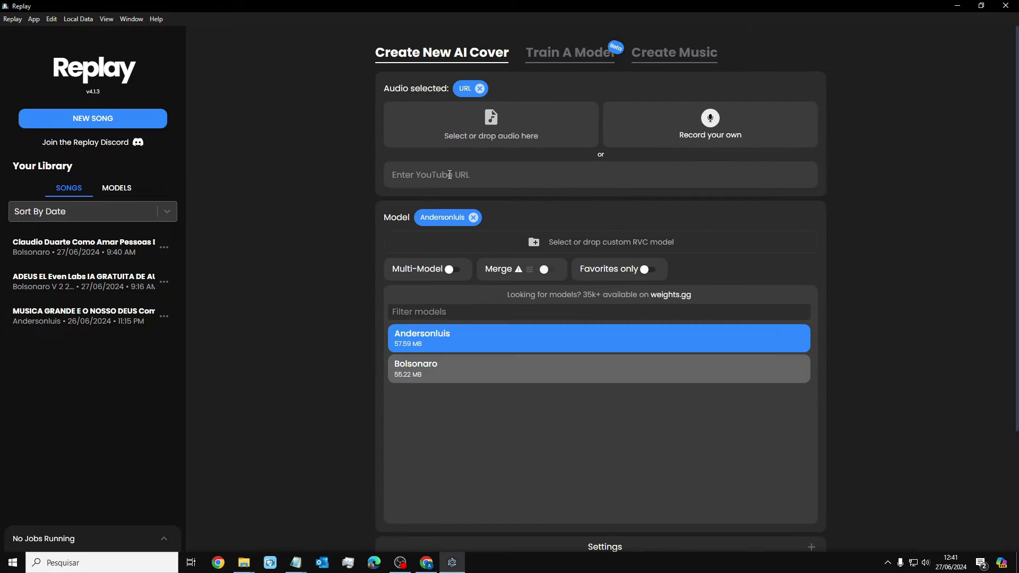
Load the copied share link as the YouTube audio again and try to create the song with the selected voice model
{"action": "key", "text": "ctrl+v"}
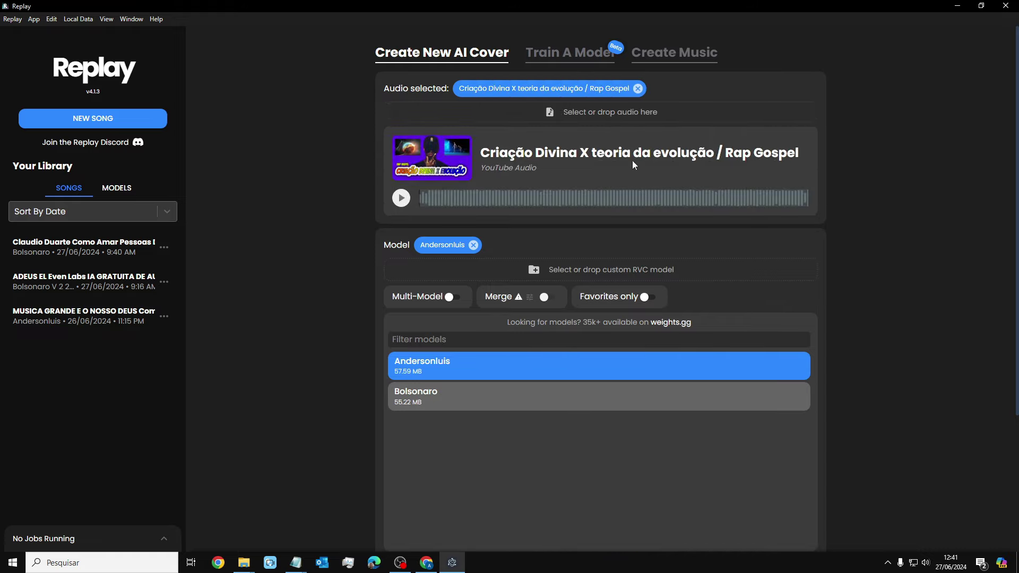
{"action": "scroll", "coordinate": [627, 118], "scroll_direction": "down", "scroll_amount": 4}
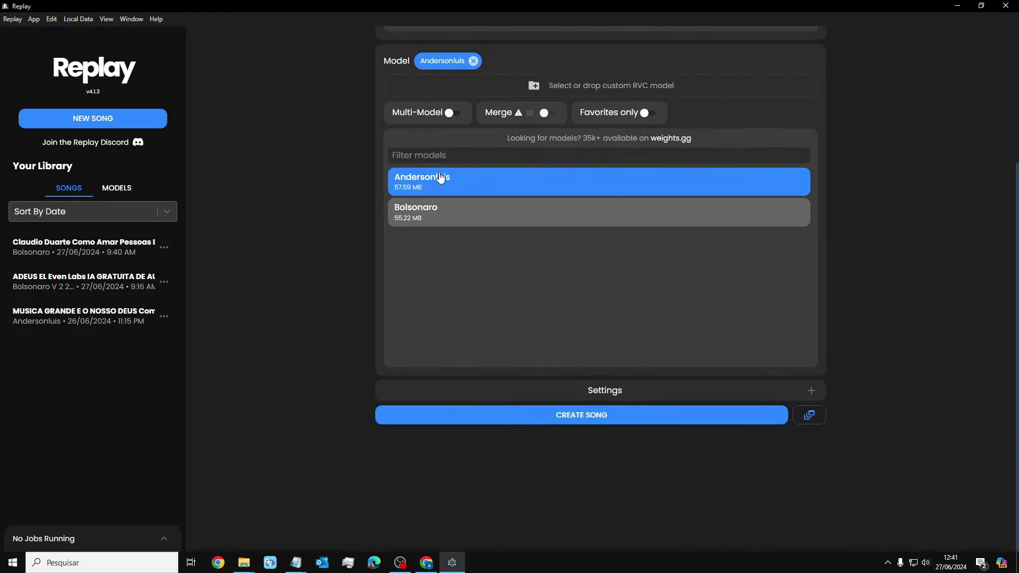
{"action": "left_click", "coordinate": [599, 415]}
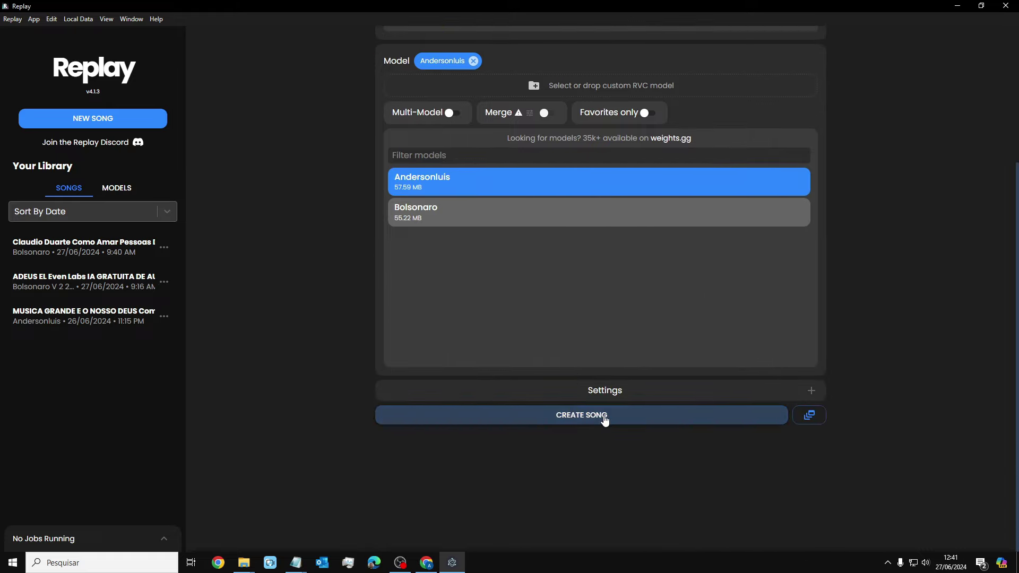
{"action": "scroll", "coordinate": [528, 460], "scroll_direction": "up", "scroll_amount": 5}
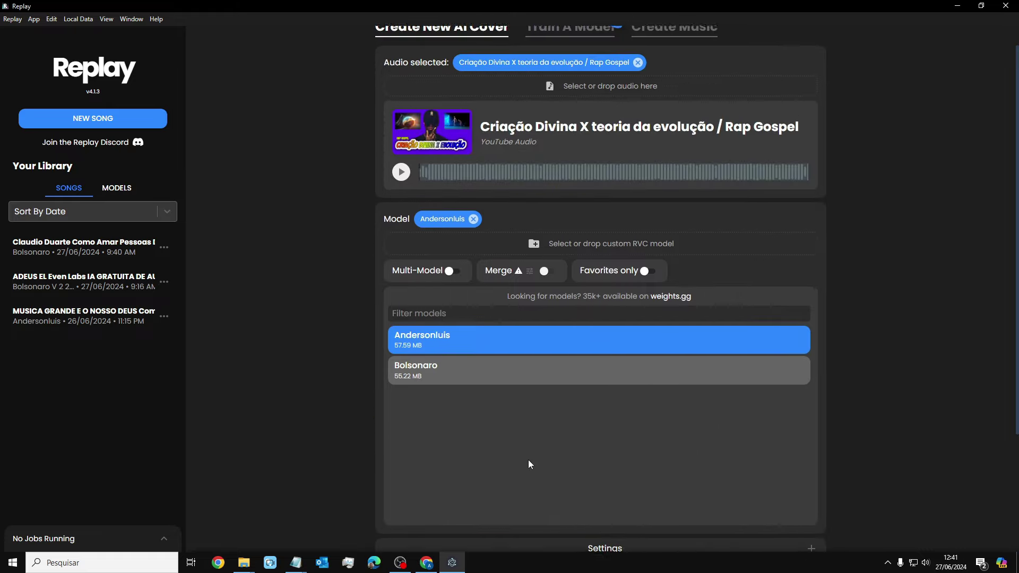
{"action": "scroll", "coordinate": [524, 454], "scroll_direction": "down", "scroll_amount": 1}
{"action": "scroll", "coordinate": [515, 372], "scroll_direction": "up", "scroll_amount": 2}
Bring the MARCUS ELEVEN LABS folder up beside Replay's cover form and widen its name column to fit the .pth file's full name
{"action": "mouse_move", "coordinate": [244, 562]}
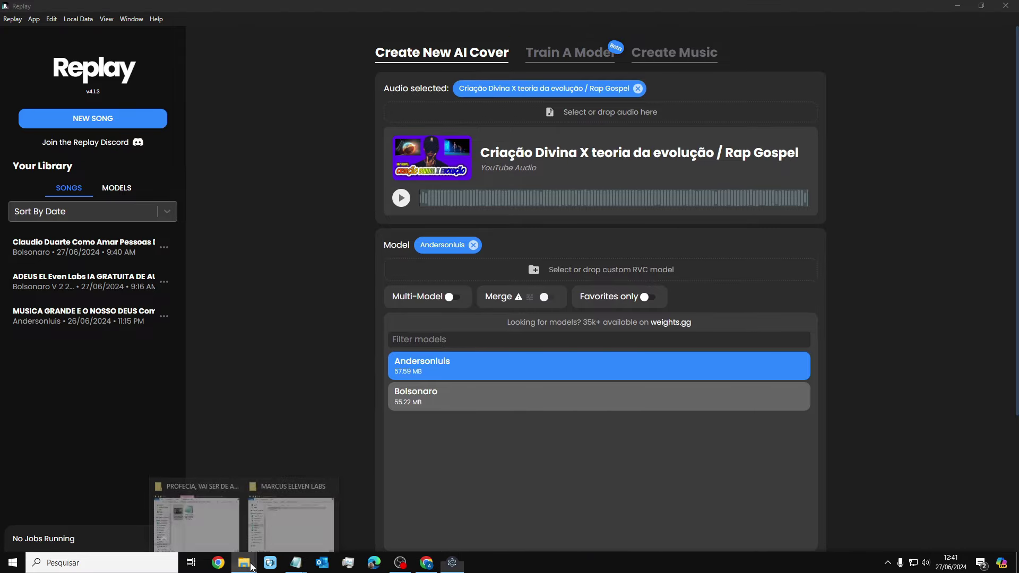
{"action": "mouse_move", "coordinate": [230, 543]}
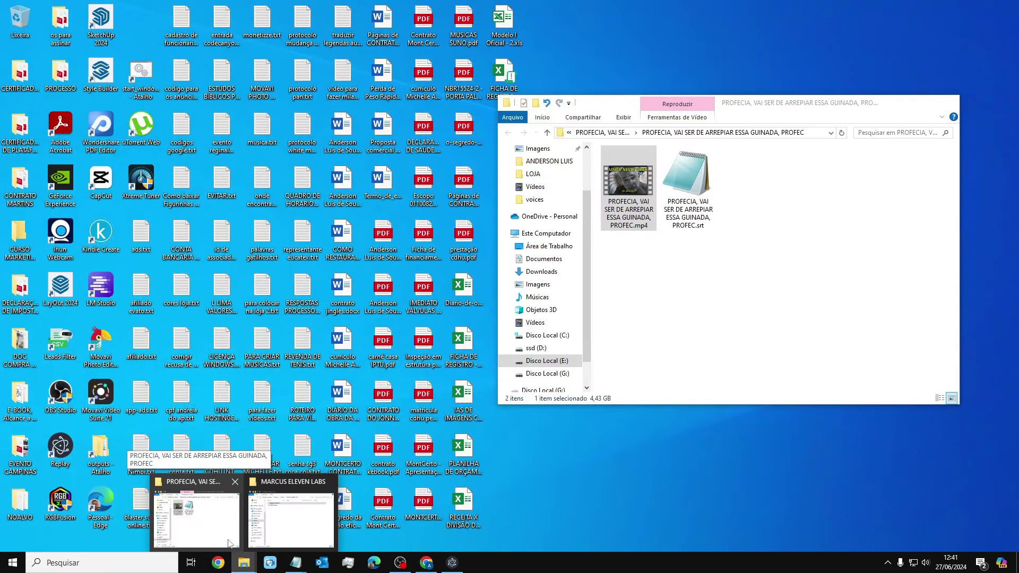
{"action": "mouse_move", "coordinate": [280, 529]}
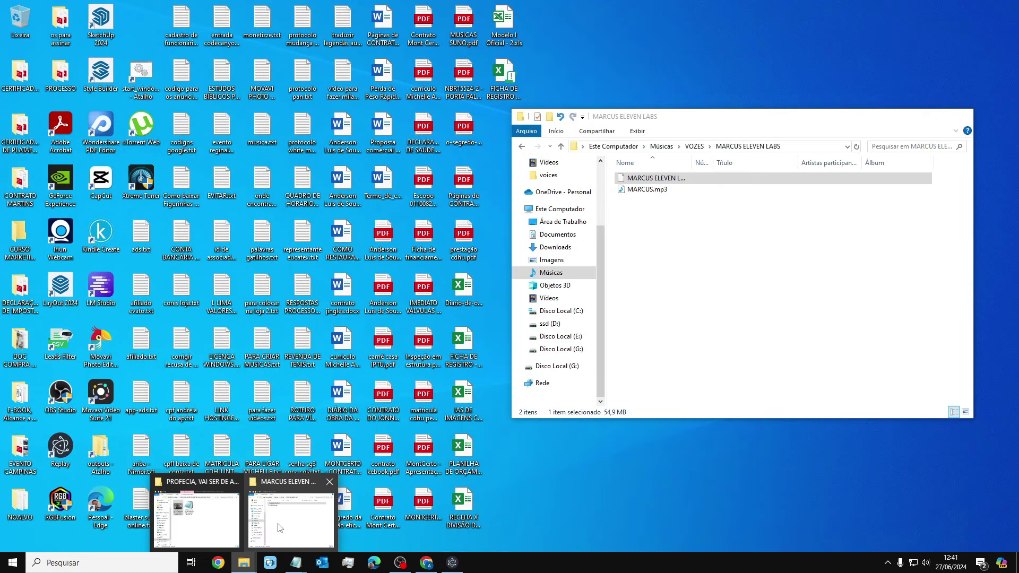
{"action": "left_click", "coordinate": [280, 528]}
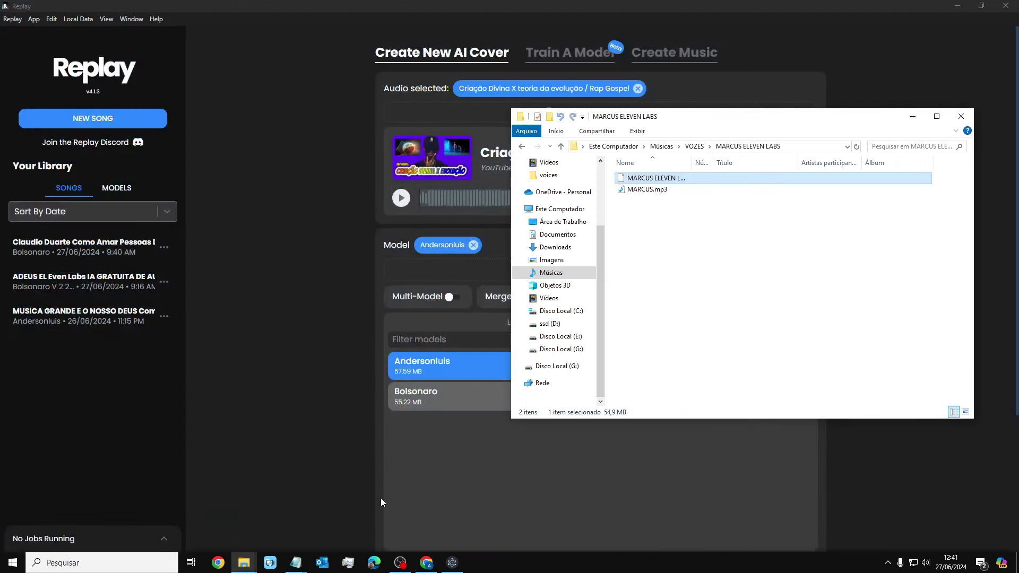
{"action": "left_click_drag", "start_coordinate": [672, 118], "coordinate": [803, 126]}
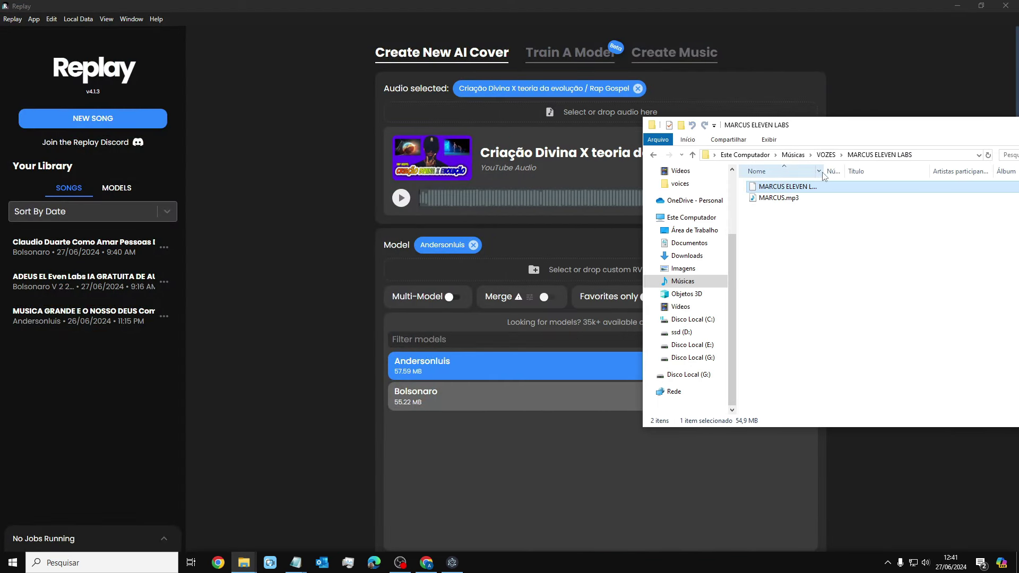
{"action": "left_click_drag", "start_coordinate": [821, 174], "coordinate": [906, 175]}
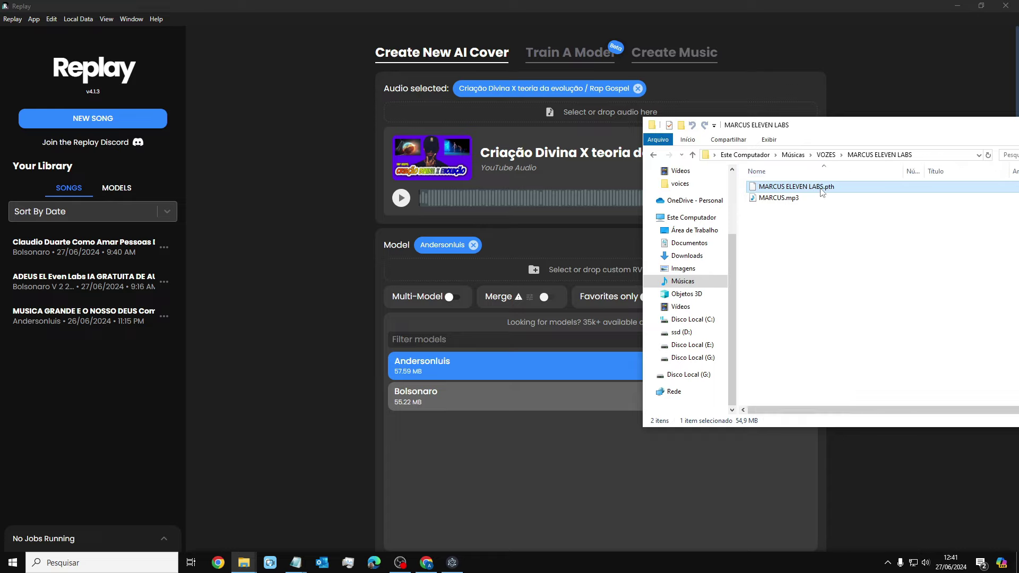
{"action": "key", "text": "F2"}
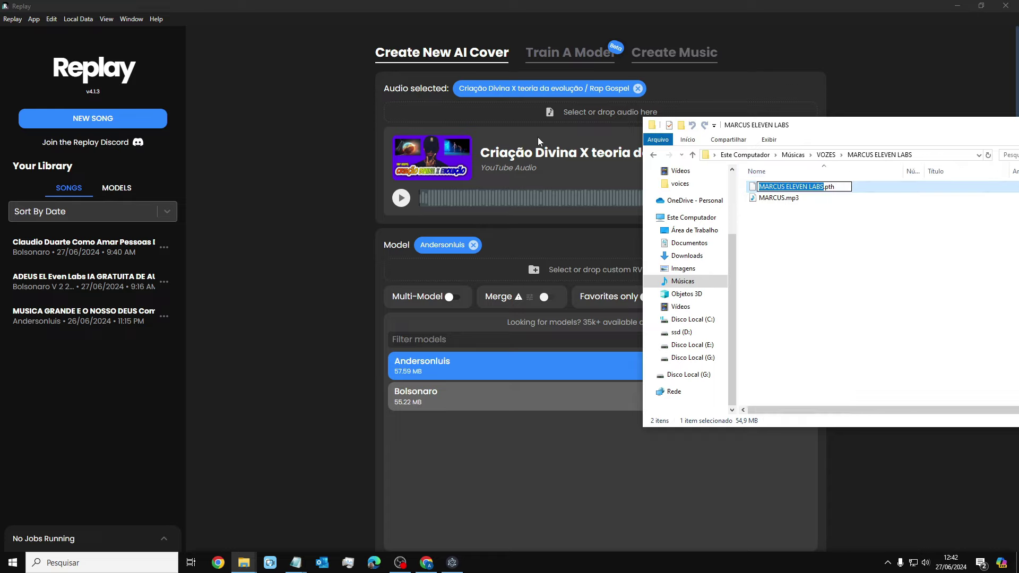
Clear the selected audio and voice model in Replay, and add MARCUS ELEVEN LABS.pth from the folder as a custom RVC model
{"action": "left_click", "coordinate": [638, 88]}
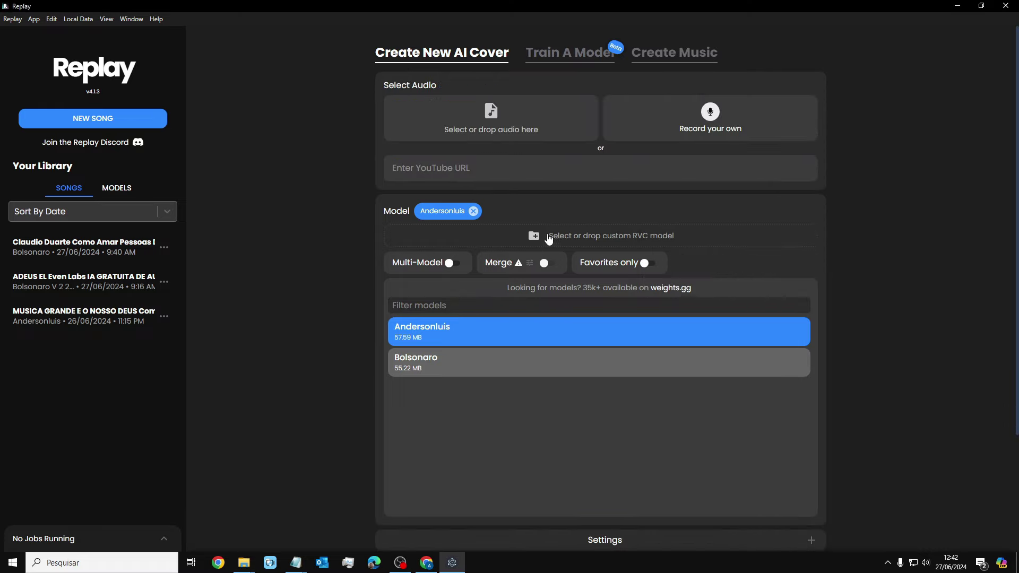
{"action": "left_click", "coordinate": [473, 211]}
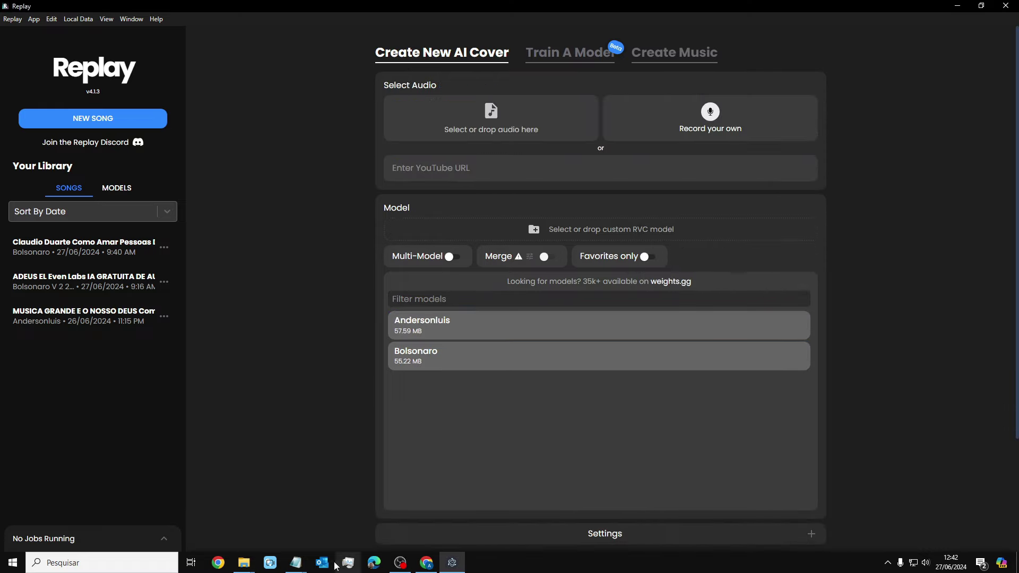
{"action": "left_click", "coordinate": [245, 563]}
{"action": "left_click", "coordinate": [292, 531]}
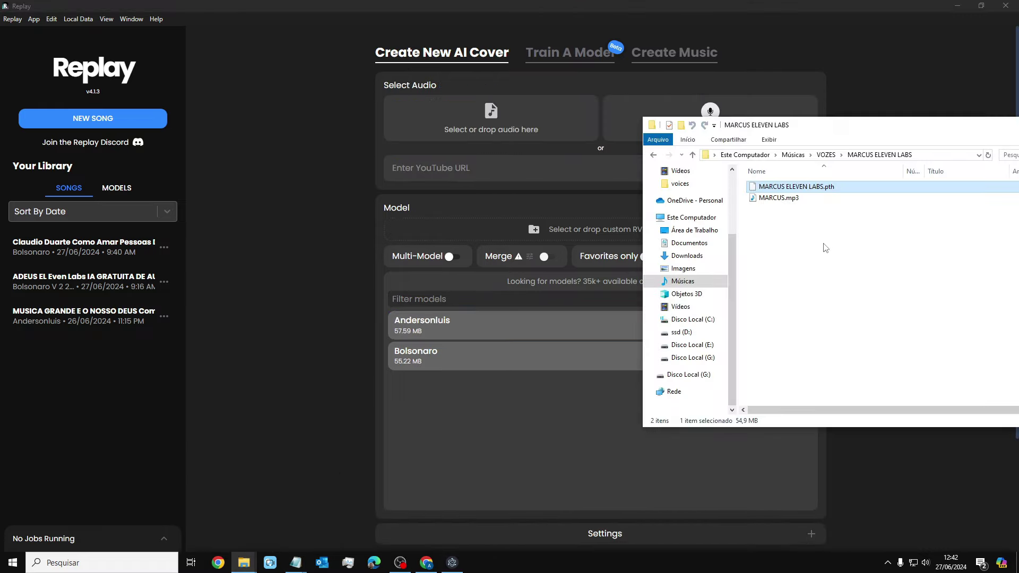
{"action": "left_click_drag", "start_coordinate": [781, 186], "coordinate": [542, 235]}
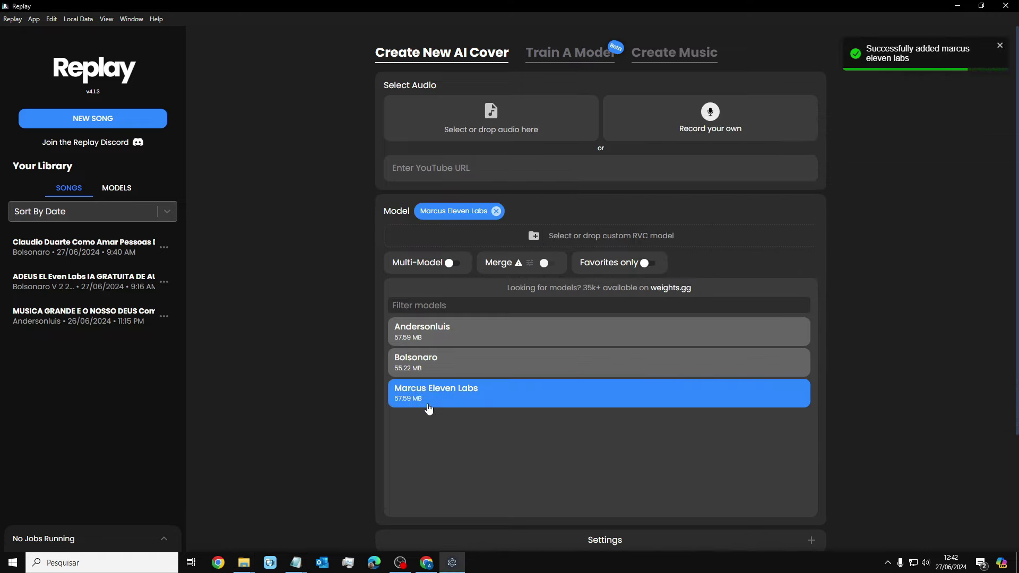
Select the first voice model in the list, load the copied YouTube link as the audio, and create the song
{"action": "left_click", "coordinate": [430, 342]}
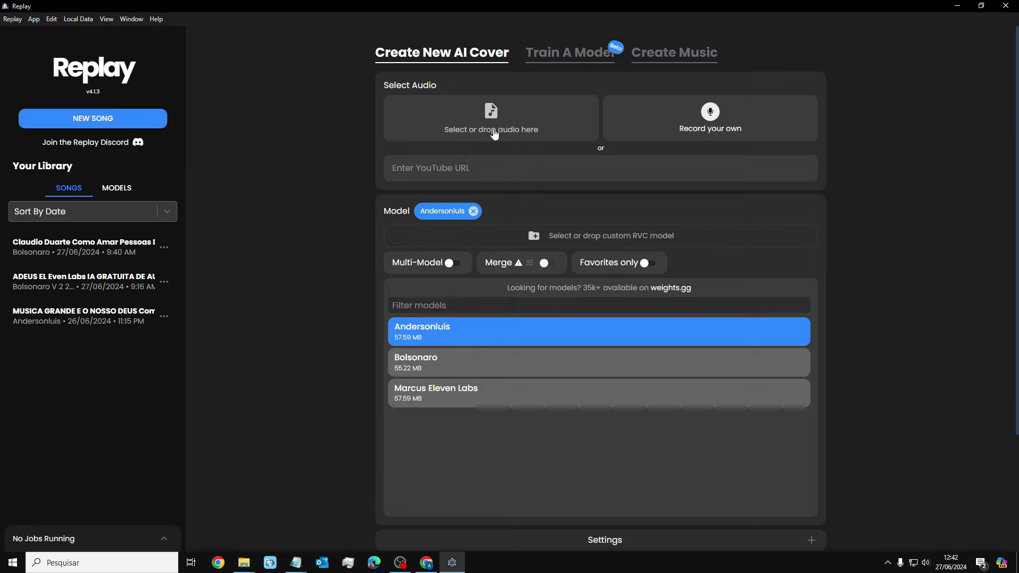
{"action": "left_click", "coordinate": [446, 175]}
{"action": "key", "text": "ctrl+v"}
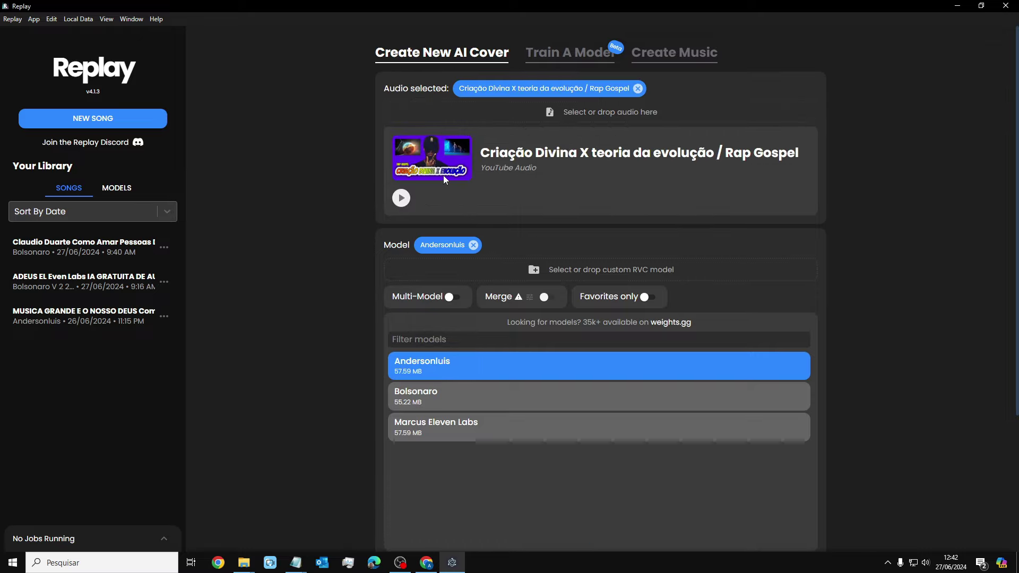
{"action": "scroll", "coordinate": [499, 235], "scroll_direction": "down", "scroll_amount": 3}
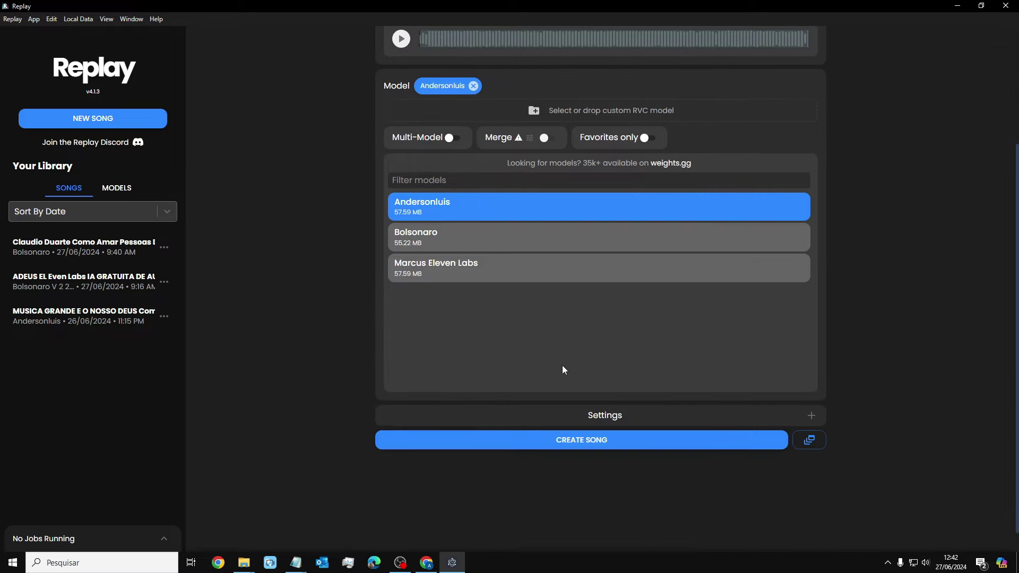
{"action": "left_click", "coordinate": [590, 441]}
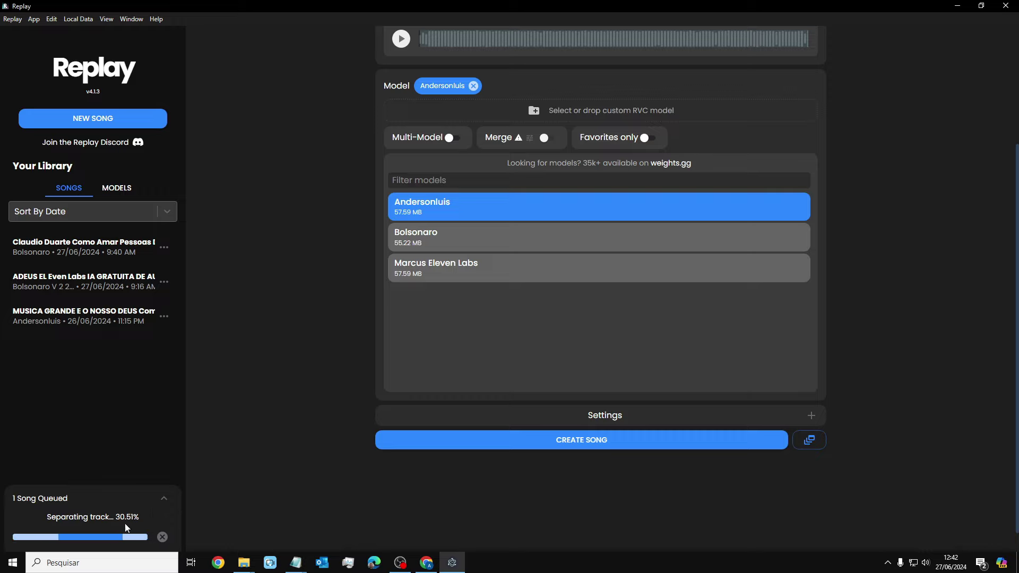
Expand the song queue's details and open the cover settings to examine the stem, pitch and render device options
{"action": "left_click", "coordinate": [164, 502]}
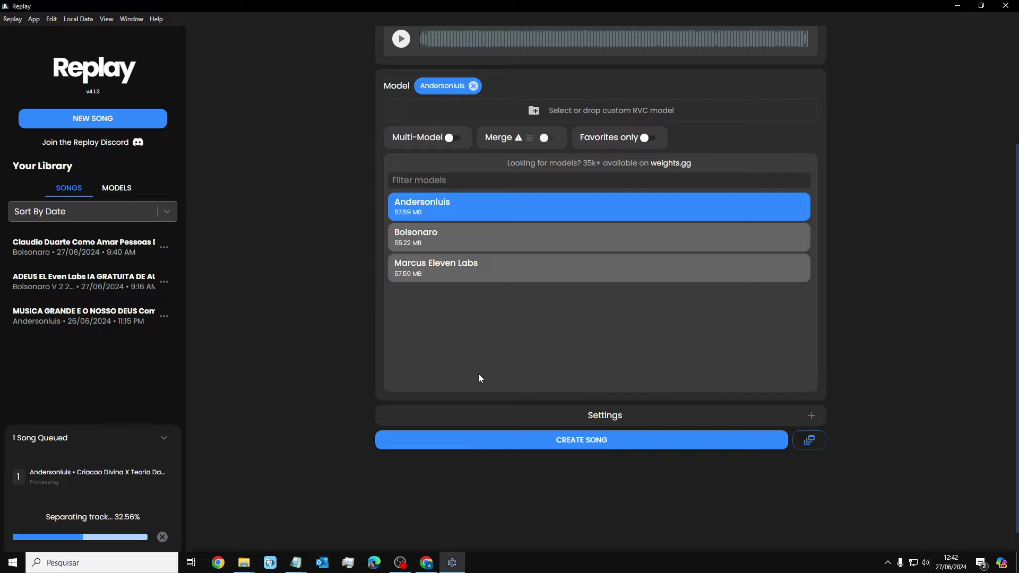
{"action": "left_click", "coordinate": [619, 417]}
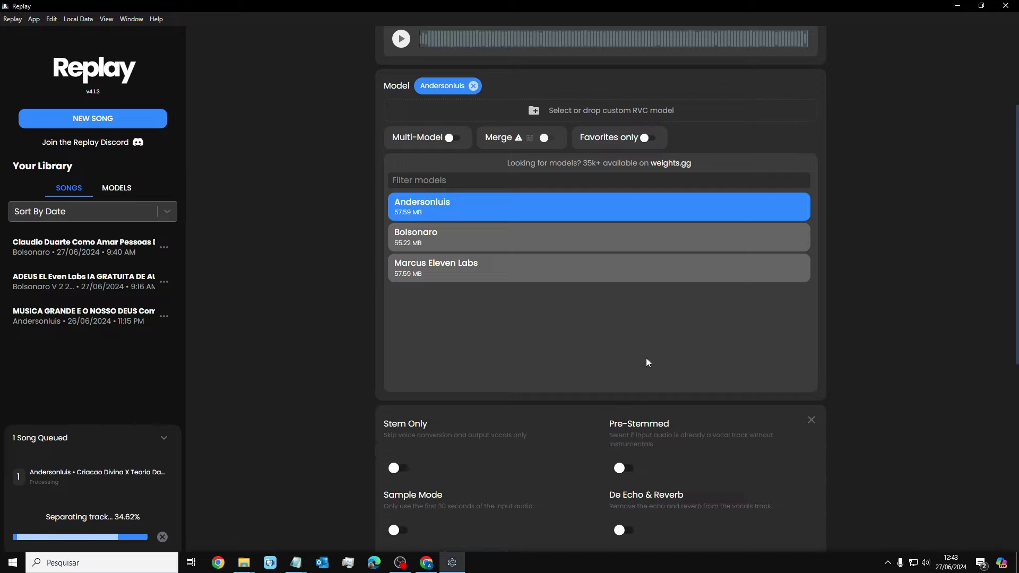
{"action": "scroll", "coordinate": [666, 304], "scroll_direction": "down", "scroll_amount": 3}
{"action": "scroll", "coordinate": [667, 305], "scroll_direction": "down", "scroll_amount": 2}
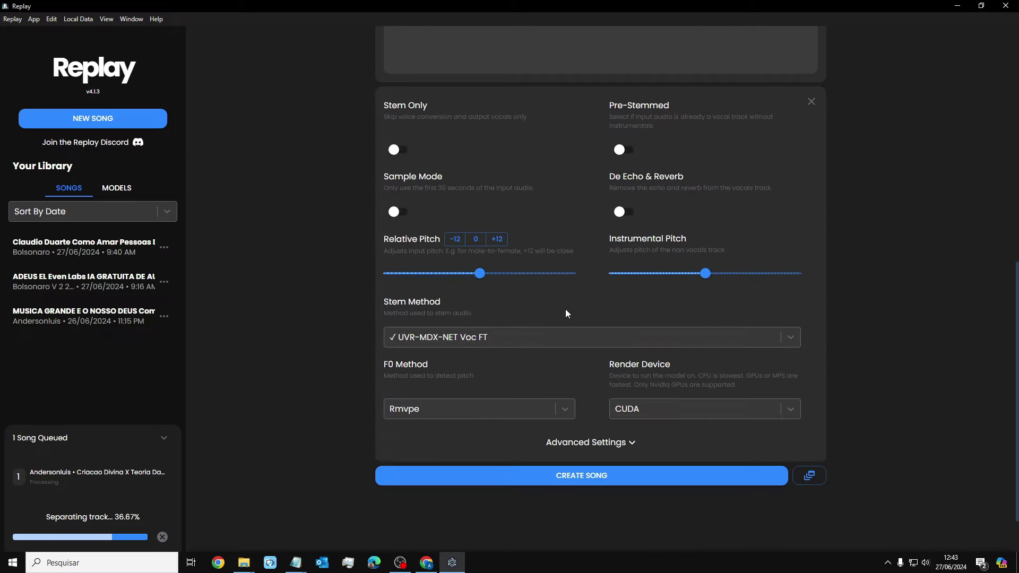
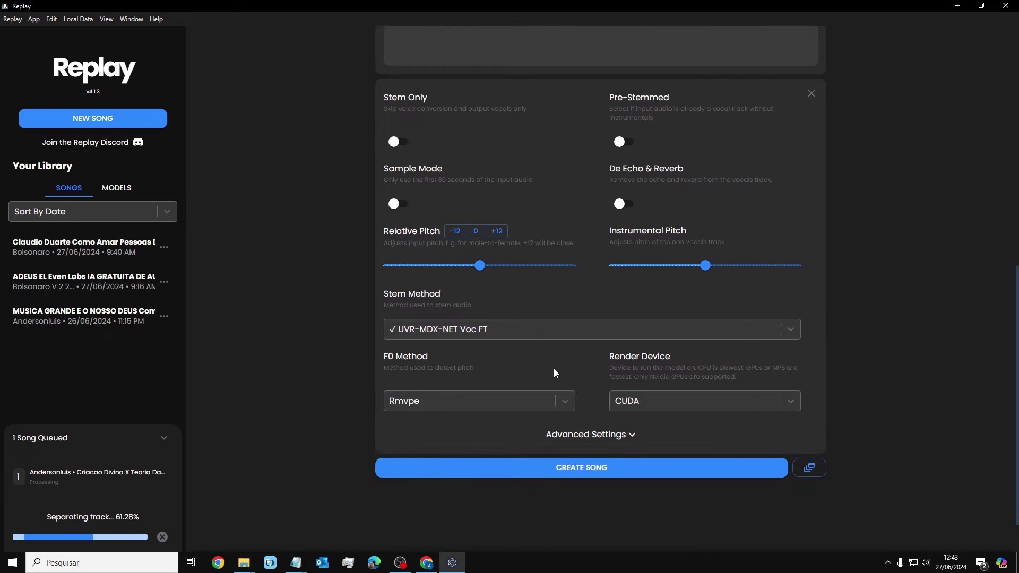
{"action": "scroll", "coordinate": [586, 287], "scroll_direction": "up", "scroll_amount": 1}
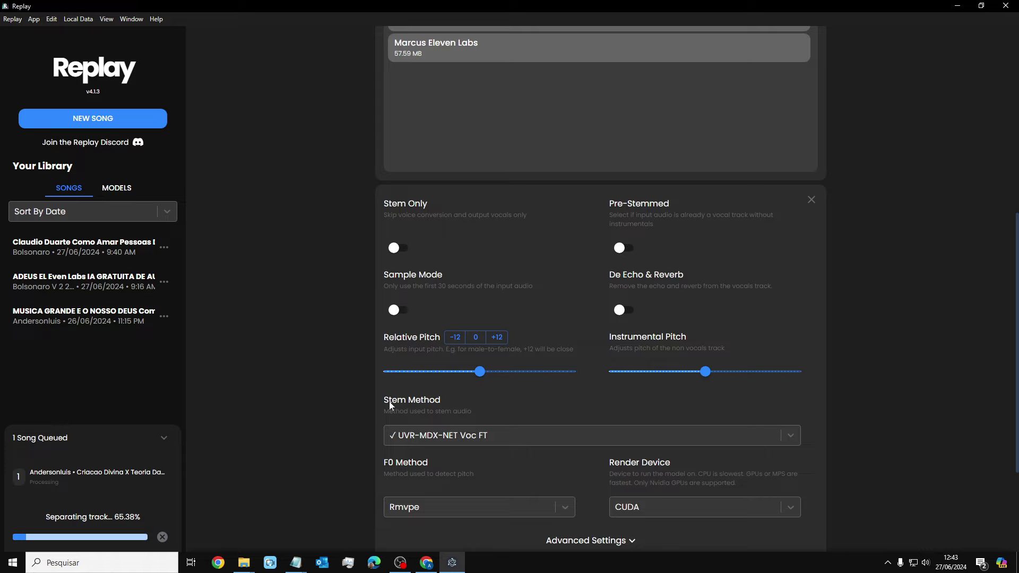
{"action": "scroll", "coordinate": [836, 391], "scroll_direction": "down", "scroll_amount": 3}
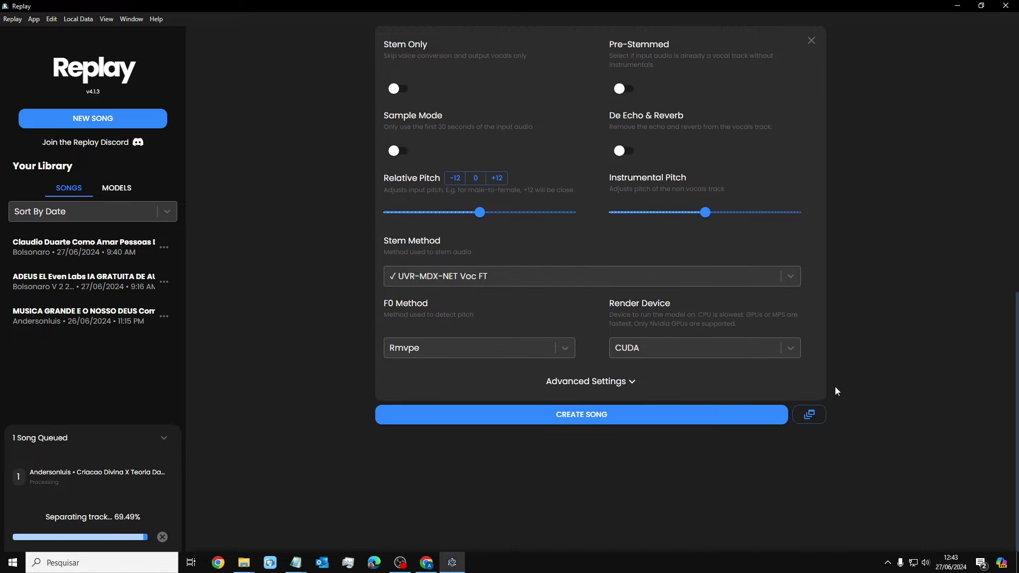
Set the Render Device to CPU and check the available F0 Method options, keeping Rmvpe
{"action": "left_click", "coordinate": [795, 349]}
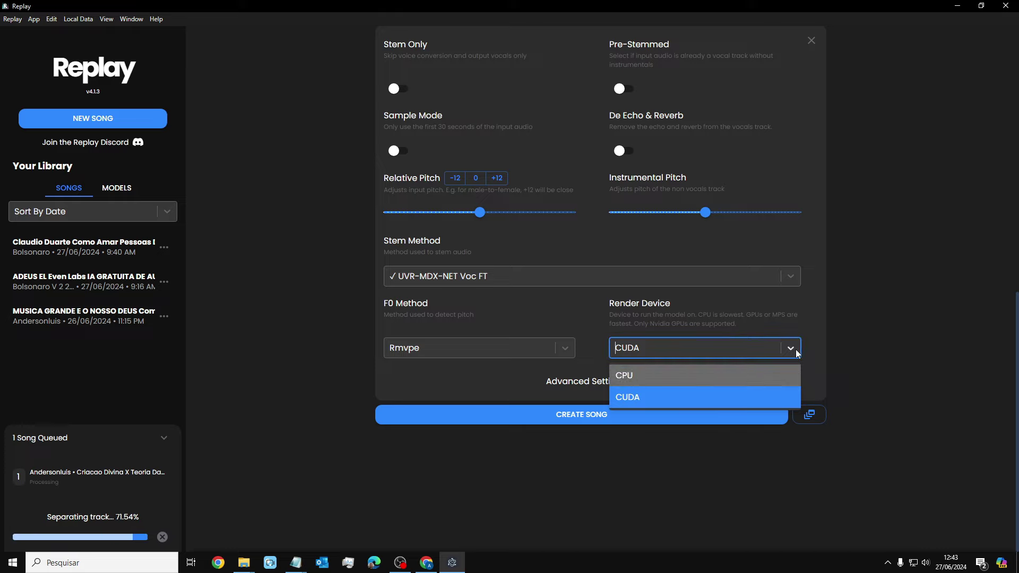
{"action": "left_click", "coordinate": [637, 378]}
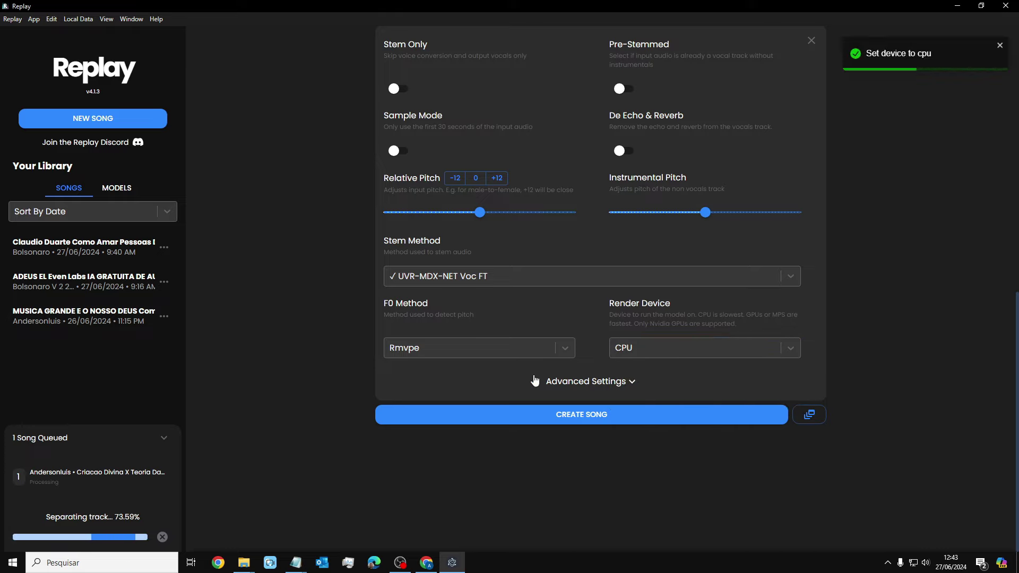
{"action": "left_click", "coordinate": [566, 347]}
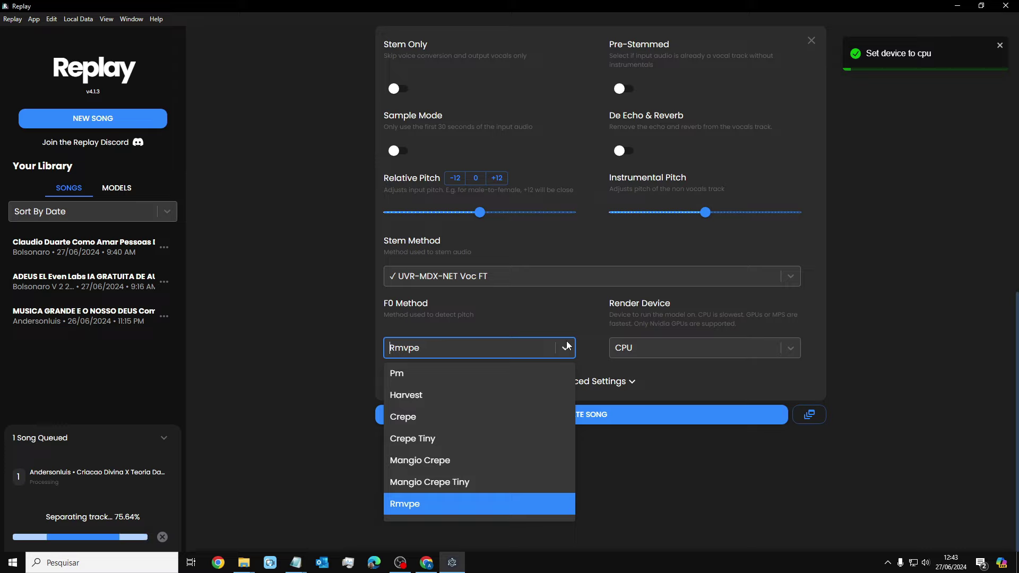
{"action": "left_click", "coordinate": [568, 347]}
{"action": "left_click", "coordinate": [793, 348]}
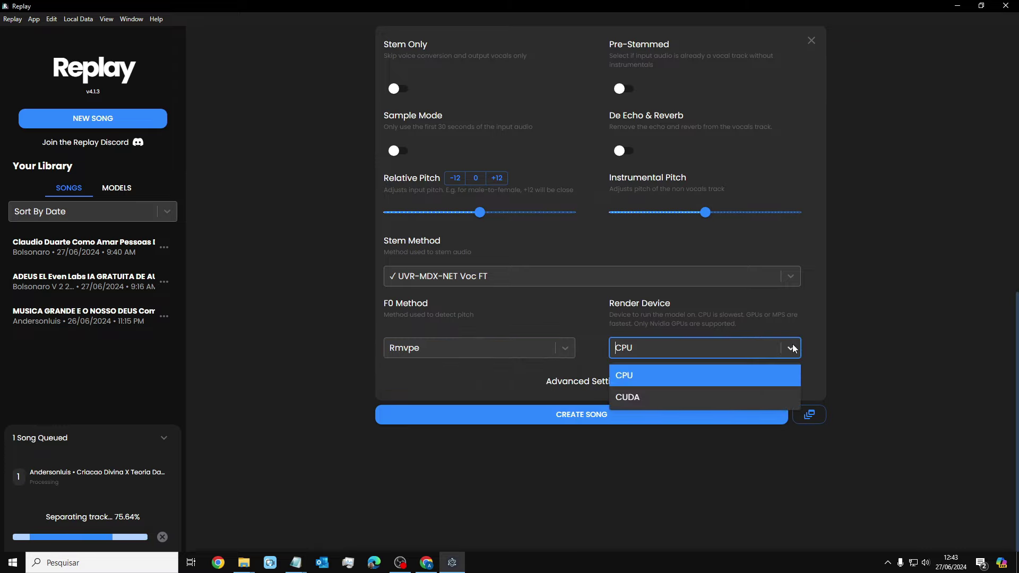
{"action": "left_click", "coordinate": [915, 337]}
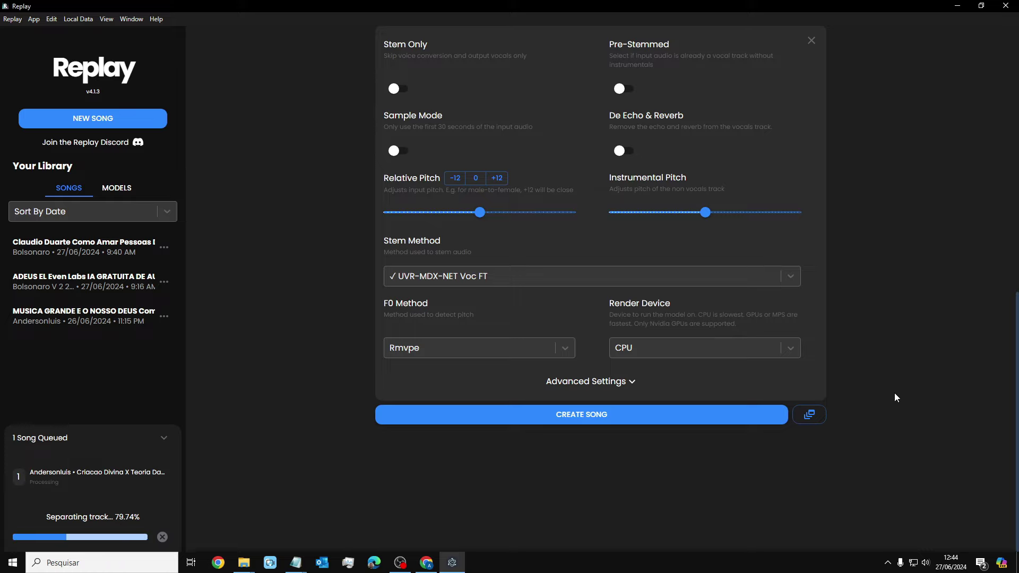
Look over the pitch and stem settings while the song renders, and play the finished Criacao Divina X Teoria Da Evolucao cover
{"action": "scroll", "coordinate": [849, 377], "scroll_direction": "up", "scroll_amount": 3}
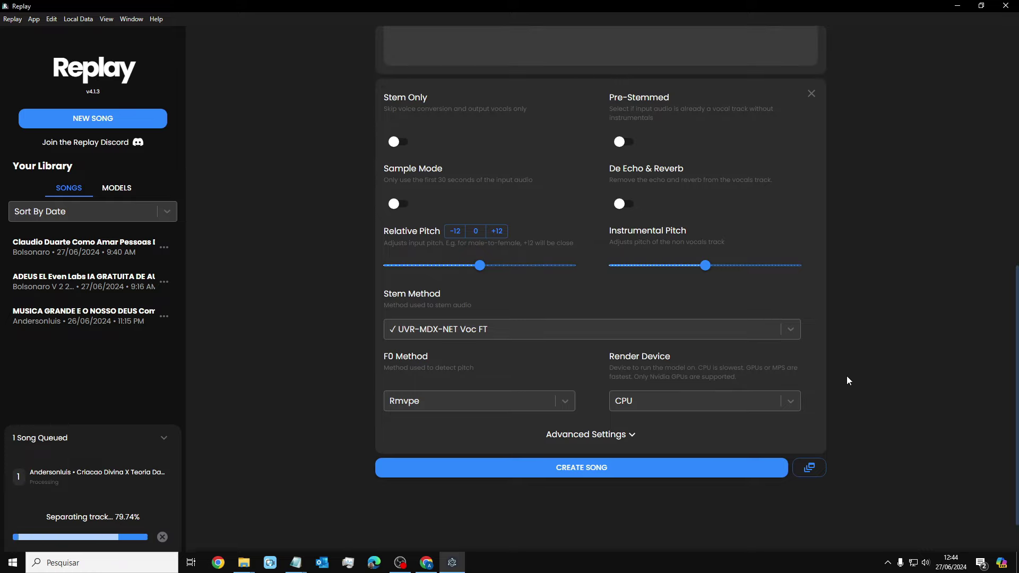
{"action": "scroll", "coordinate": [878, 372], "scroll_direction": "up", "scroll_amount": 1}
{"action": "scroll", "coordinate": [877, 371], "scroll_direction": "down", "scroll_amount": 3}
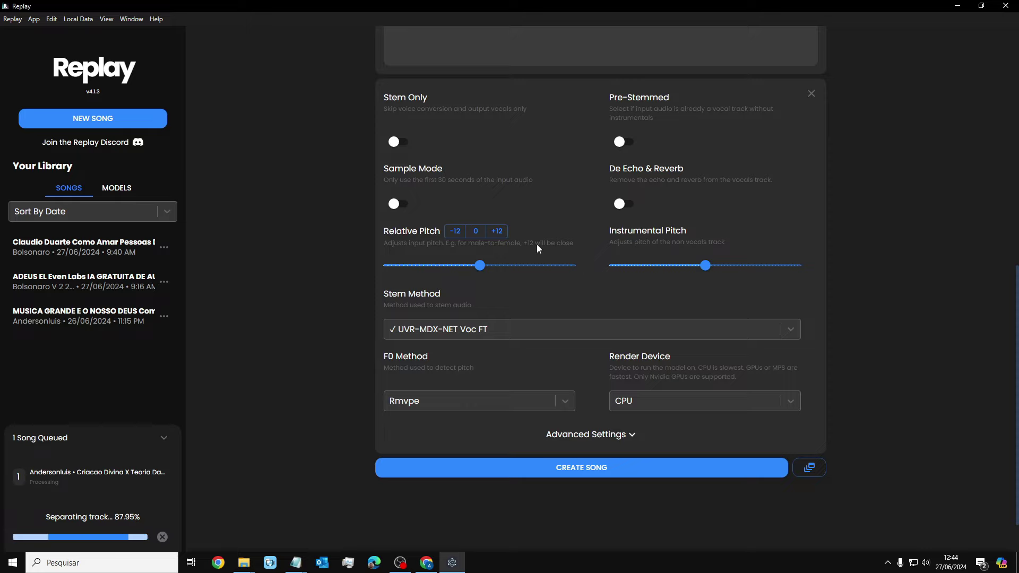
{"action": "mouse_move", "coordinate": [479, 268]}
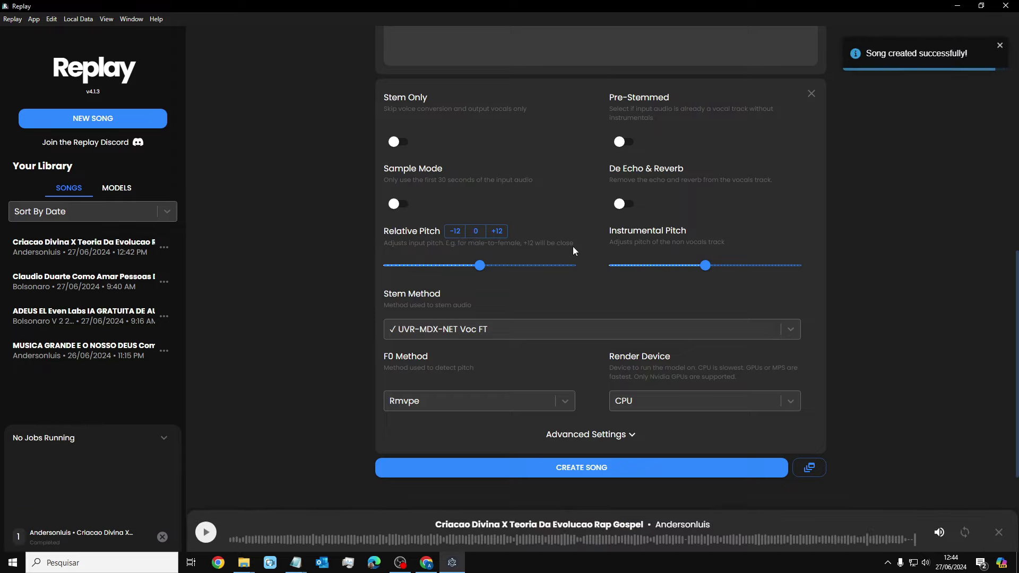
{"action": "scroll", "coordinate": [573, 251], "scroll_direction": "down", "scroll_amount": 2}
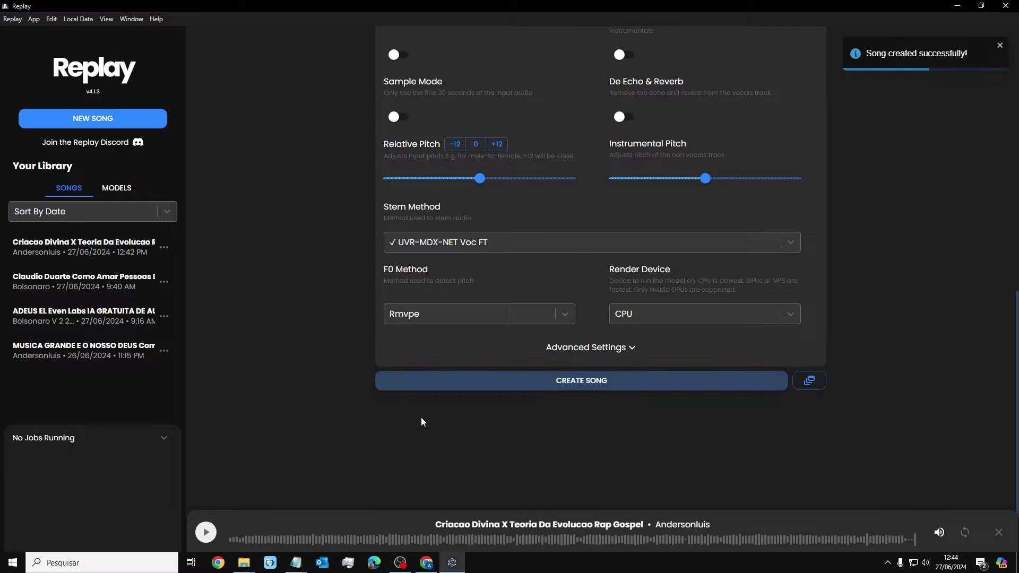
{"action": "left_click", "coordinate": [207, 533]}
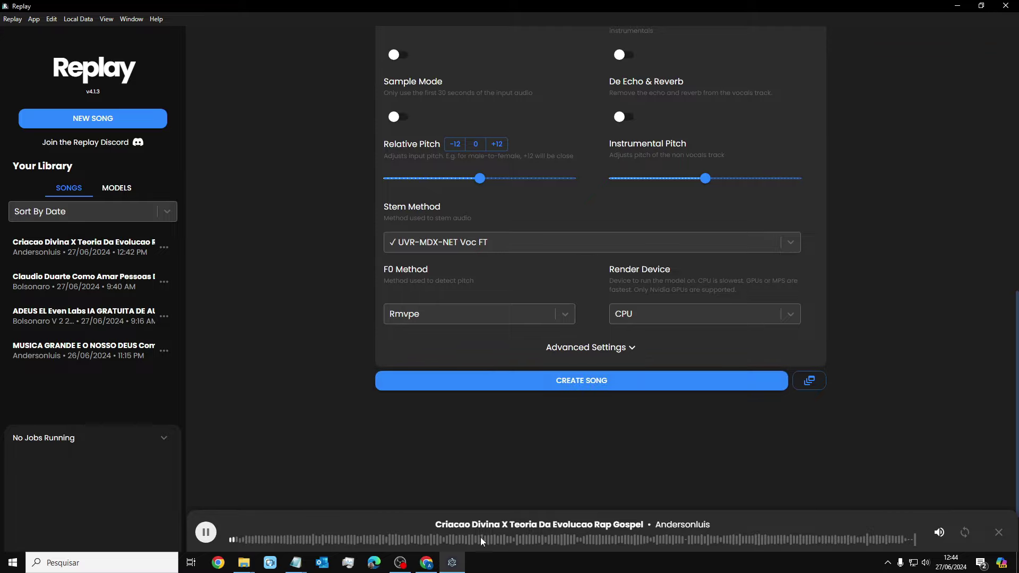
Switch to OBS, lower the Áudio do desktop level to -0.9 dB, and return to Replay
{"action": "left_click", "coordinate": [401, 564]}
{"action": "left_click", "coordinate": [404, 566]}
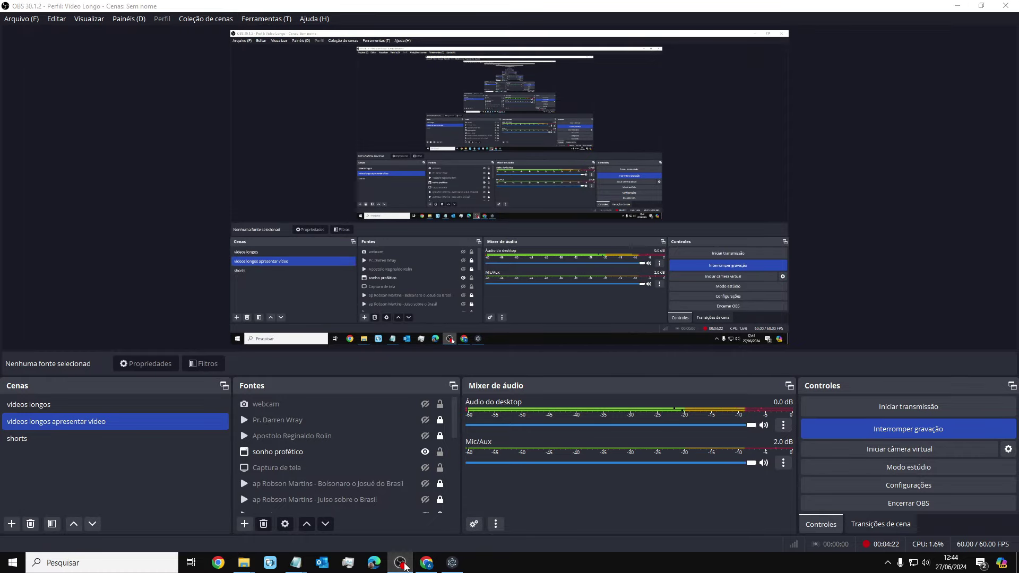
{"action": "left_click", "coordinate": [405, 567]}
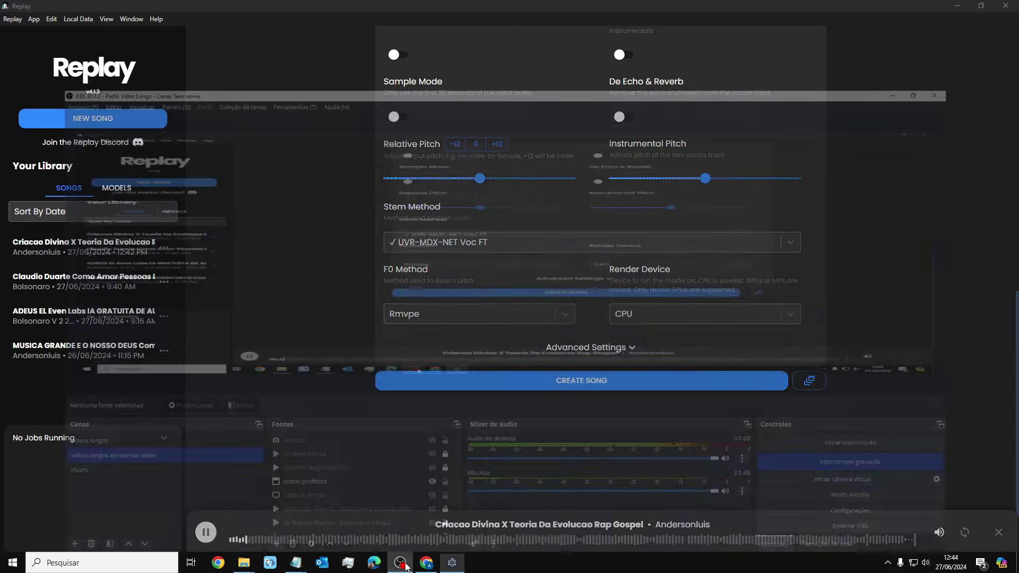
{"action": "left_click", "coordinate": [405, 567]}
{"action": "left_click", "coordinate": [406, 567]}
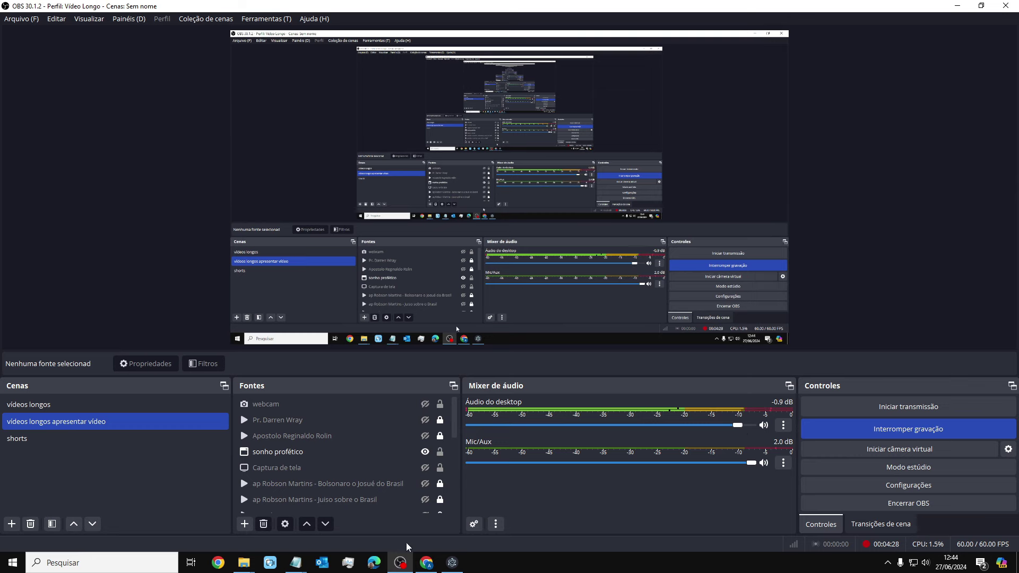
{"action": "left_click", "coordinate": [401, 564]}
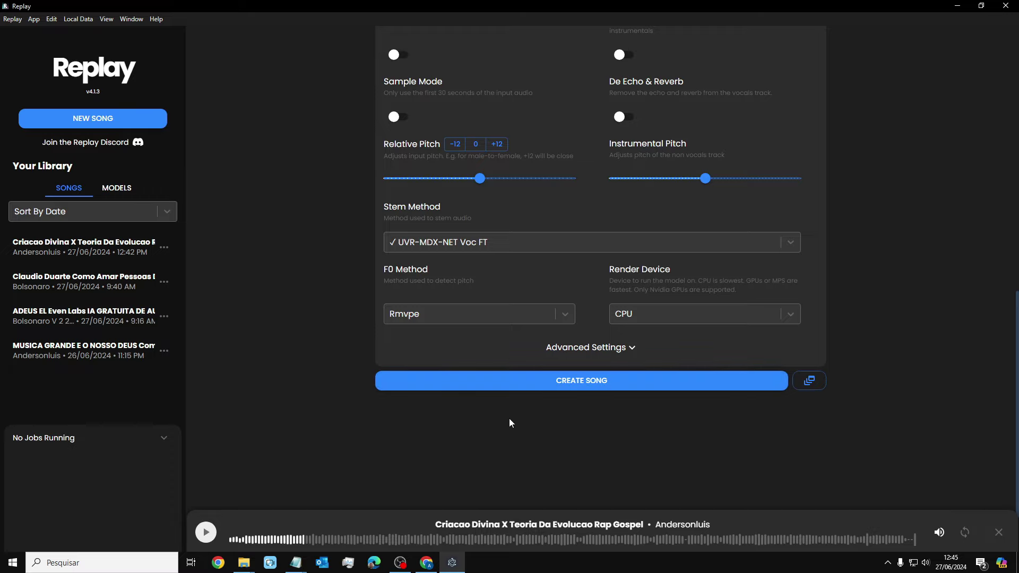
Resume playback of the finished cover to continue listening to the converted voice
{"action": "scroll", "coordinate": [510, 421], "scroll_direction": "up", "scroll_amount": 4}
{"action": "scroll", "coordinate": [510, 423], "scroll_direction": "up", "scroll_amount": 4}
{"action": "scroll", "coordinate": [510, 423], "scroll_direction": "down", "scroll_amount": 8}
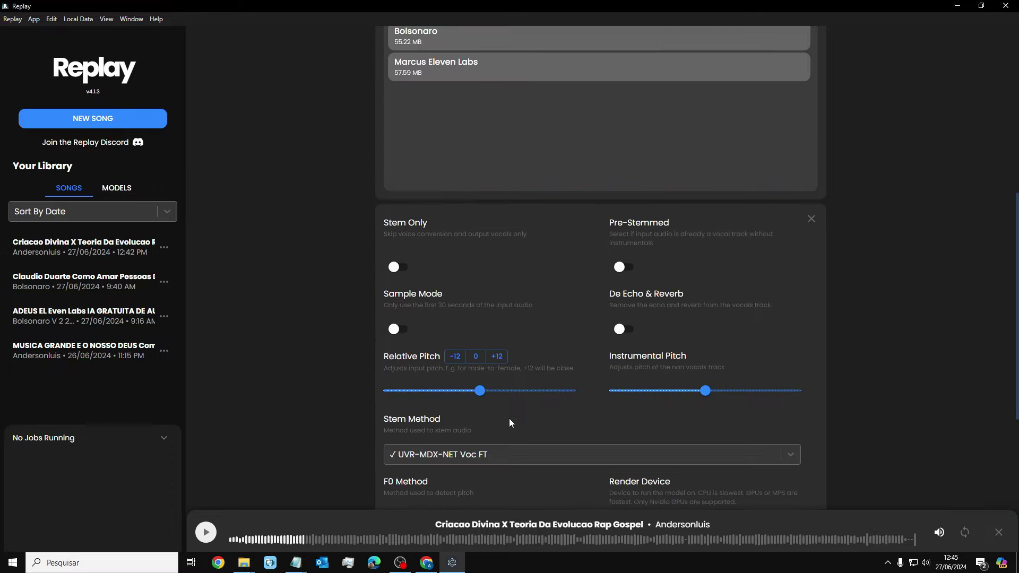
{"action": "left_click", "coordinate": [206, 532]}
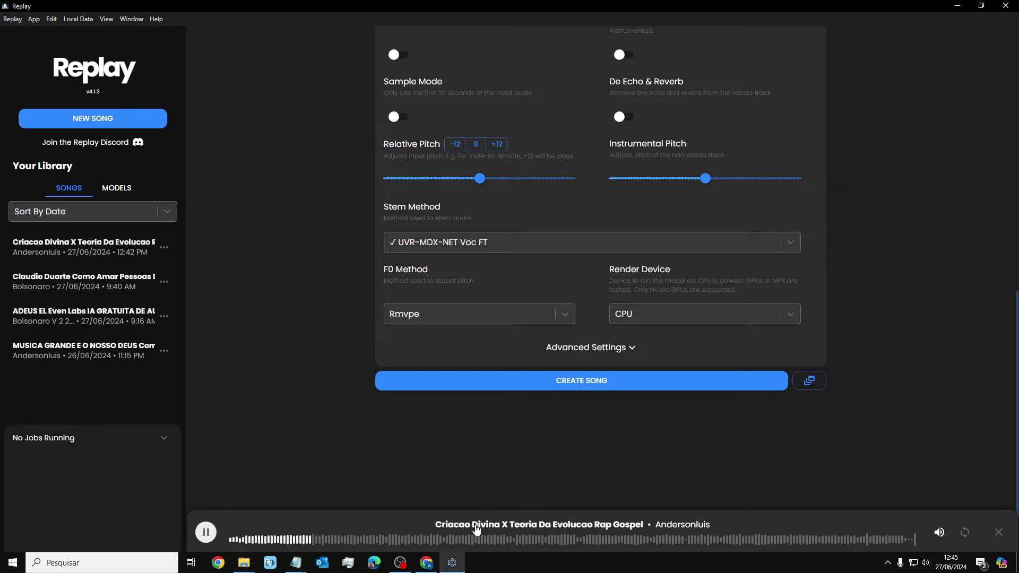
{"action": "scroll", "coordinate": [526, 324], "scroll_direction": "up", "scroll_amount": 1}
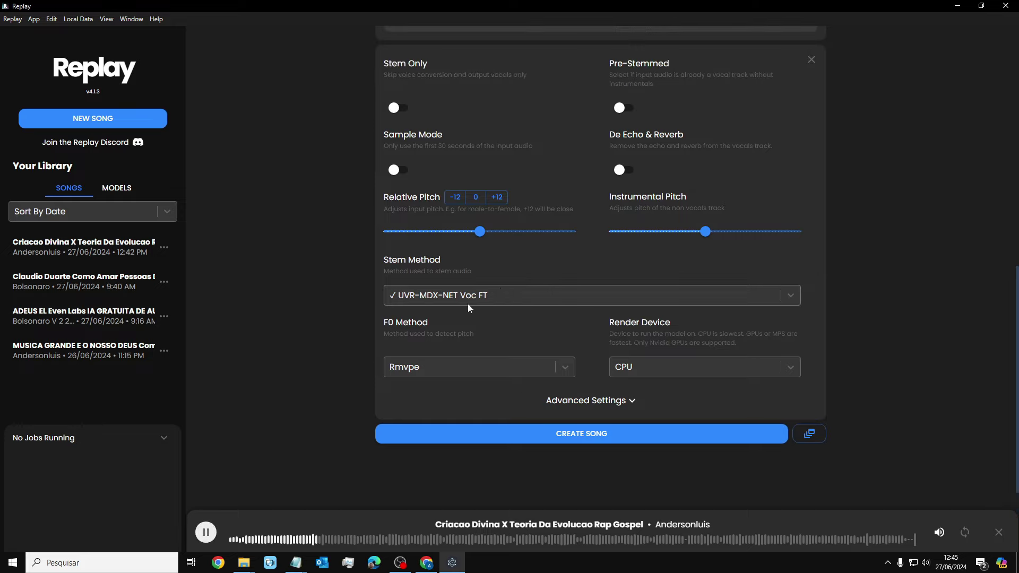
{"action": "left_click", "coordinate": [207, 533]}
{"action": "left_click", "coordinate": [214, 536]}
Try the Relative Pitch presets +12 and -12, and return the slider to the middle
{"action": "left_click", "coordinate": [497, 198]}
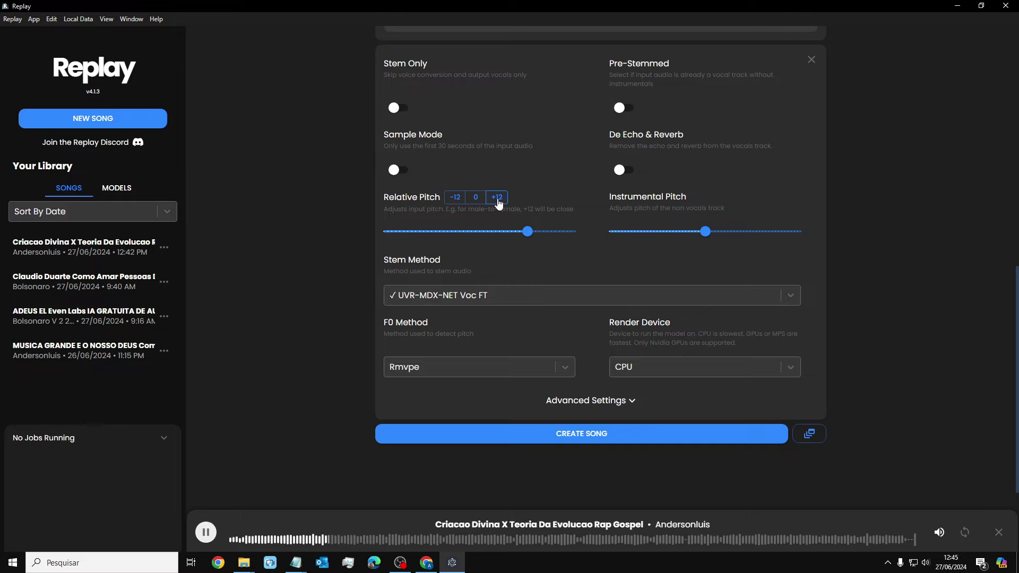
{"action": "left_click", "coordinate": [456, 199]}
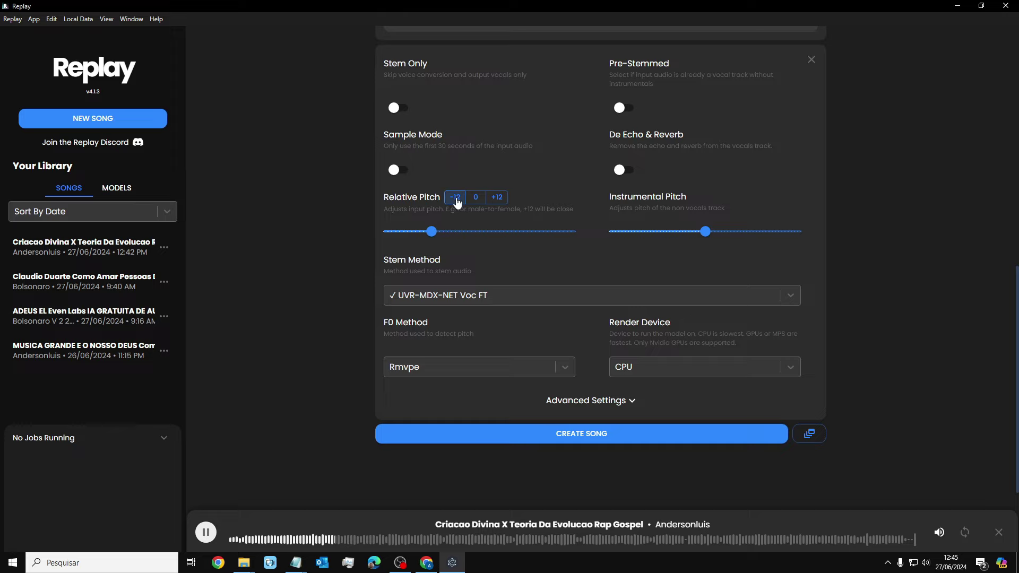
{"action": "left_click", "coordinate": [502, 201]}
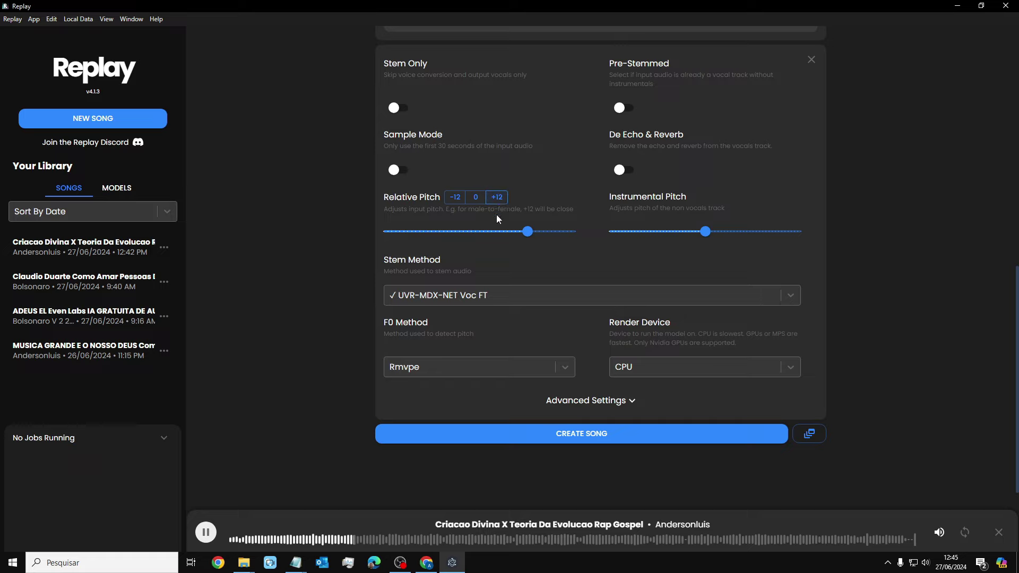
{"action": "left_click_drag", "start_coordinate": [528, 241], "coordinate": [480, 240]}
Look back over the voice model list and pause the cover's playback
{"action": "scroll", "coordinate": [492, 273], "scroll_direction": "up", "scroll_amount": 3}
{"action": "scroll", "coordinate": [494, 284], "scroll_direction": "up", "scroll_amount": 4}
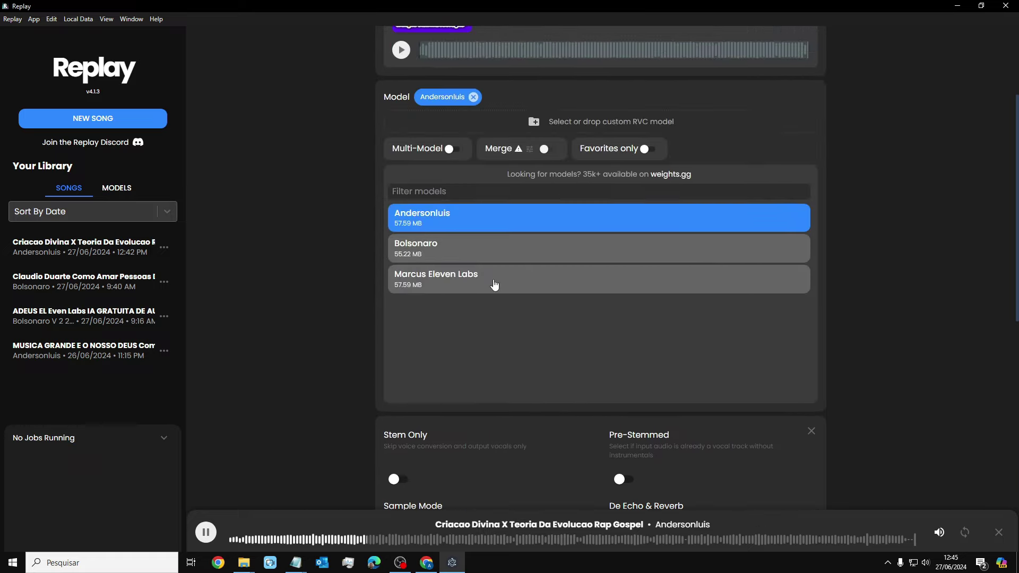
{"action": "scroll", "coordinate": [494, 285], "scroll_direction": "down", "scroll_amount": 2}
{"action": "left_click", "coordinate": [206, 533]}
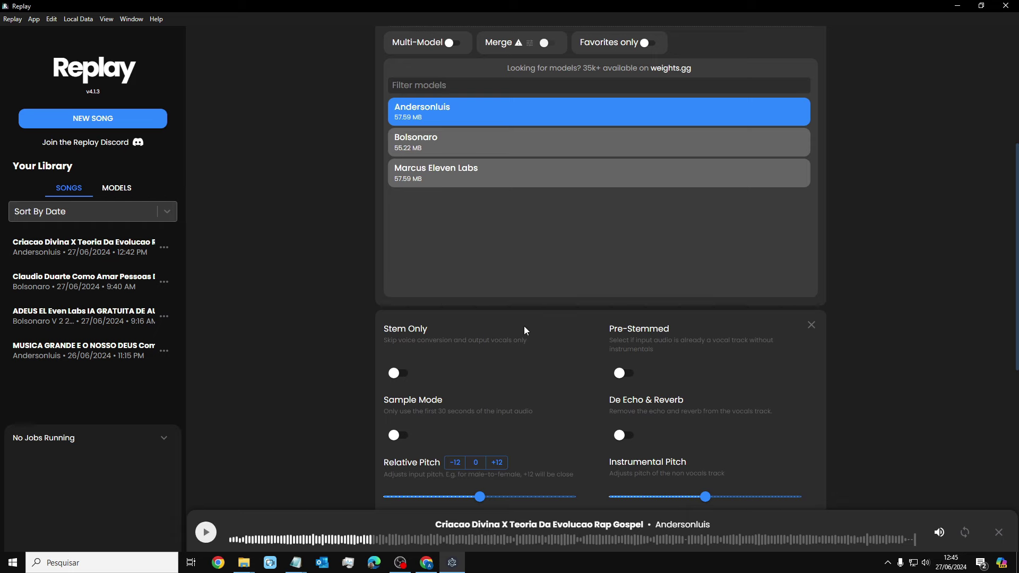
Select the Marcus Eleven Labs voice model and remove the selected YouTube audio from the cover form
{"action": "scroll", "coordinate": [525, 334], "scroll_direction": "up", "scroll_amount": 4}
{"action": "left_click", "coordinate": [492, 391]}
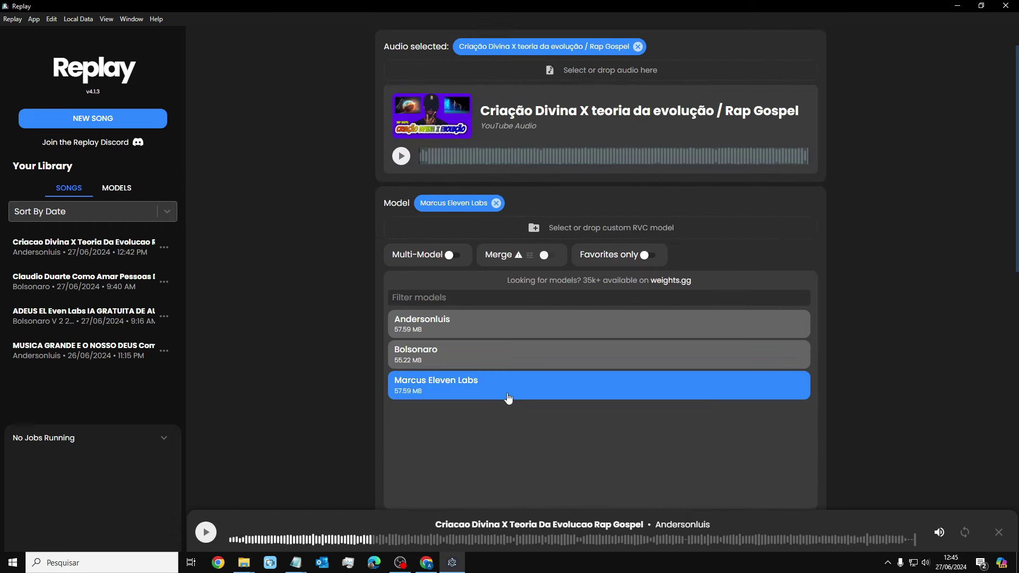
{"action": "scroll", "coordinate": [538, 371], "scroll_direction": "up", "scroll_amount": 1}
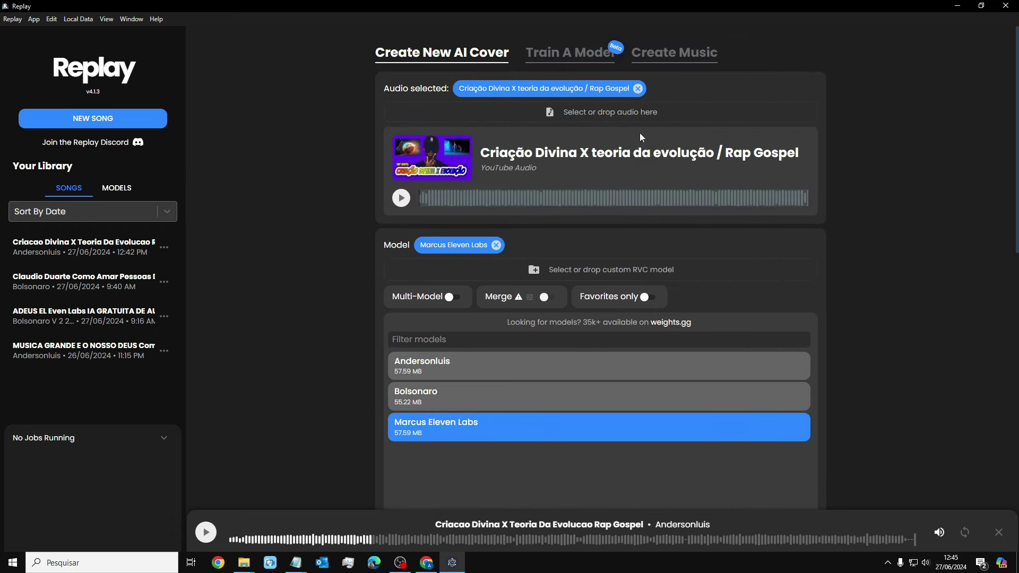
{"action": "left_click", "coordinate": [639, 88]}
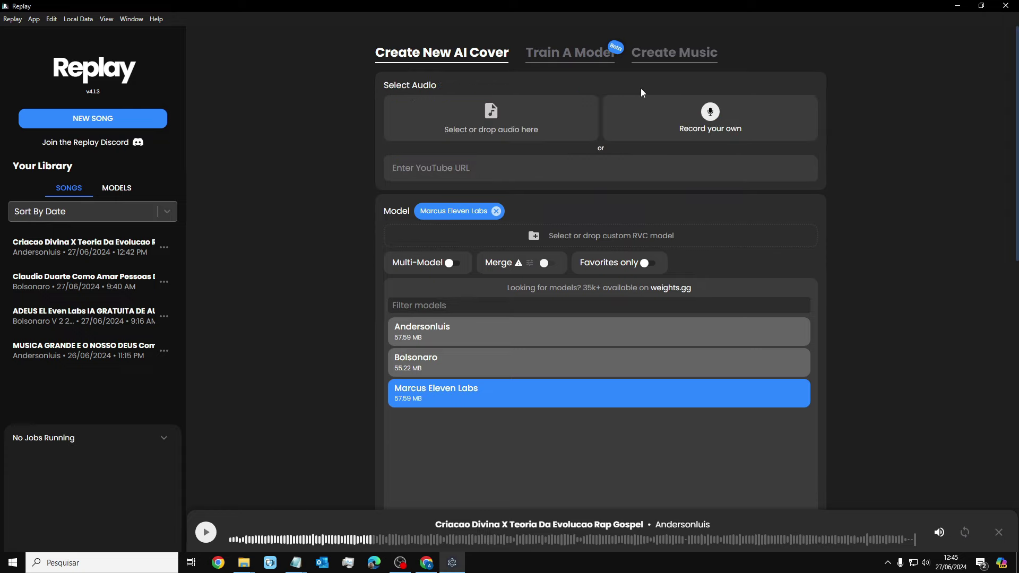
Load Anderson.WAV from the voices folder as the audio for the new cover
{"action": "left_click", "coordinate": [504, 131]}
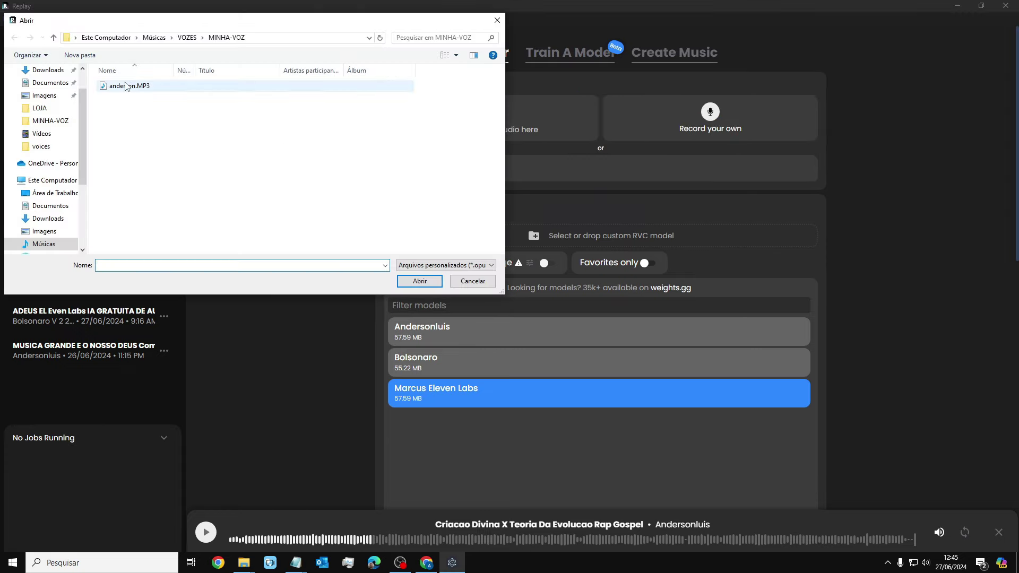
{"action": "scroll", "coordinate": [50, 144], "scroll_direction": "up", "scroll_amount": 1}
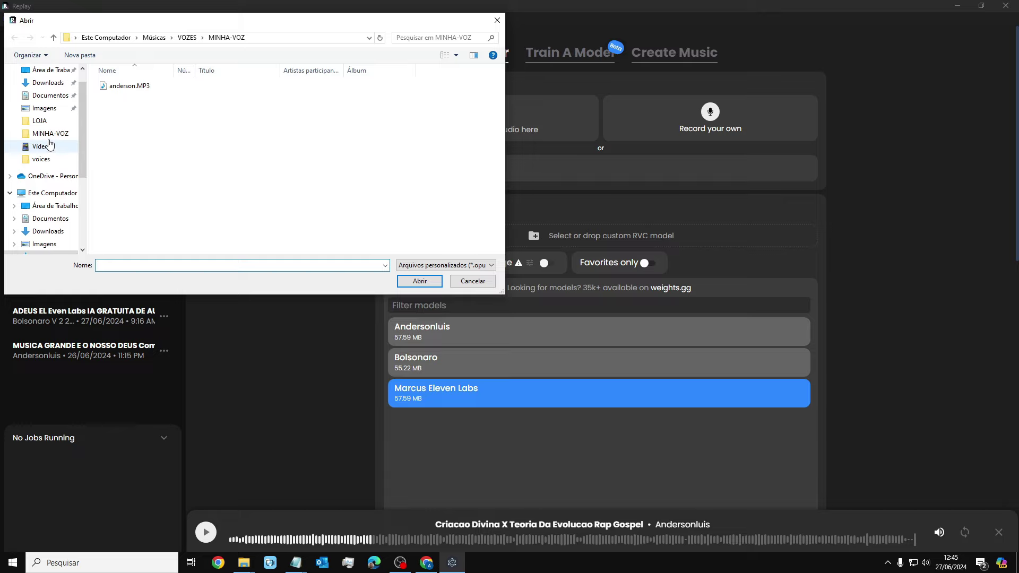
{"action": "left_click", "coordinate": [47, 133]}
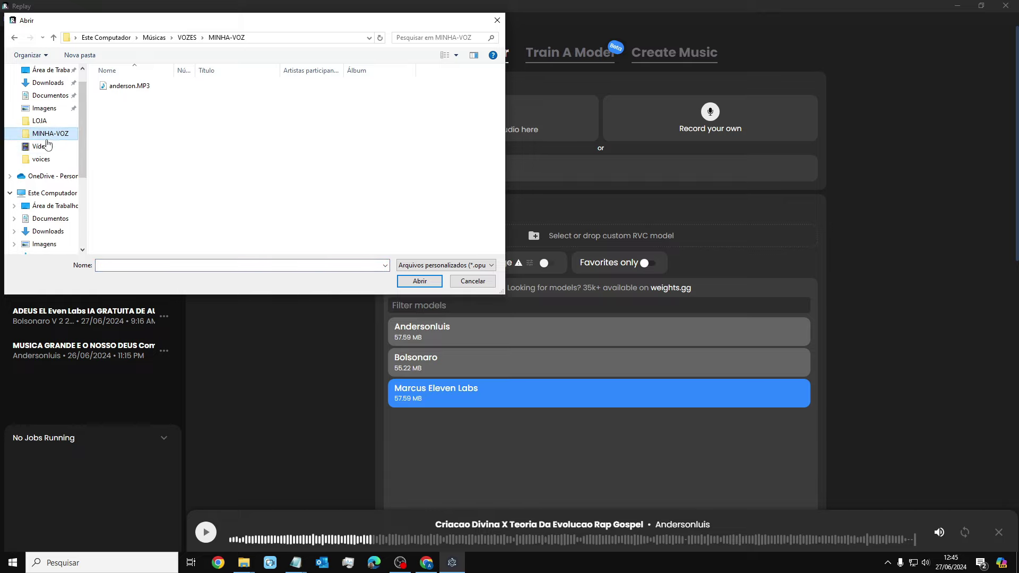
{"action": "left_click", "coordinate": [43, 161]}
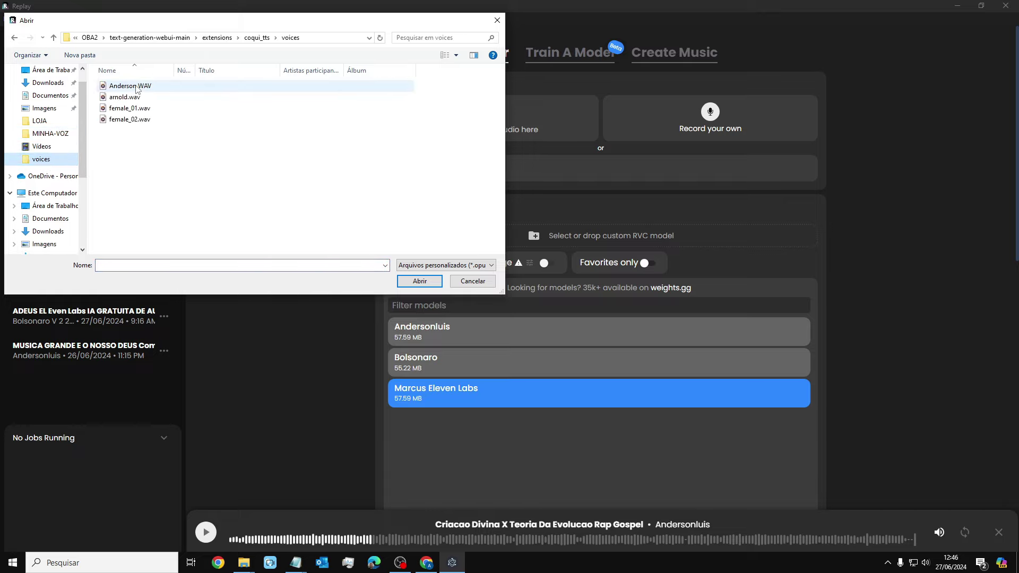
{"action": "left_click", "coordinate": [243, 562]}
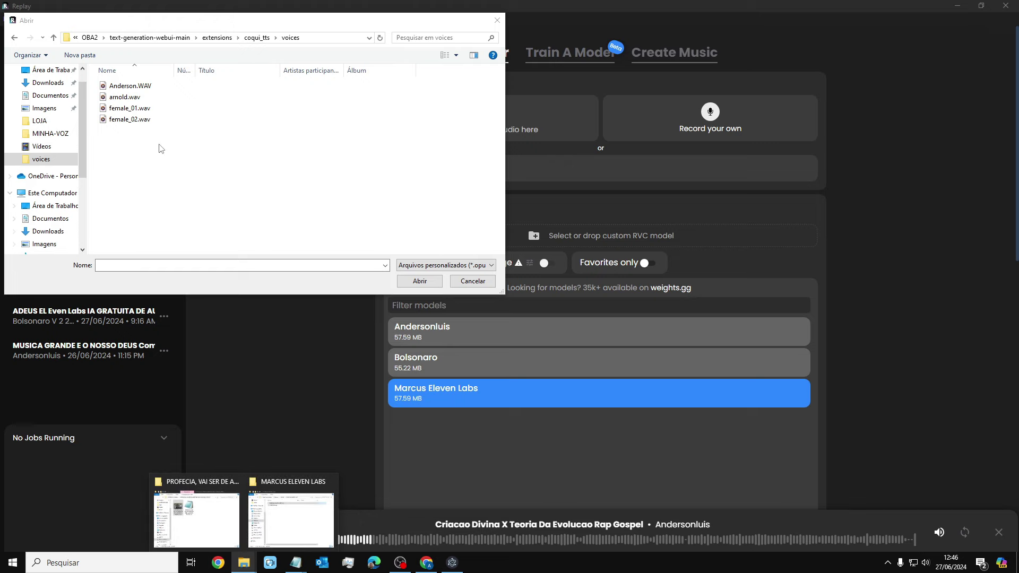
{"action": "double_click", "coordinate": [133, 86]}
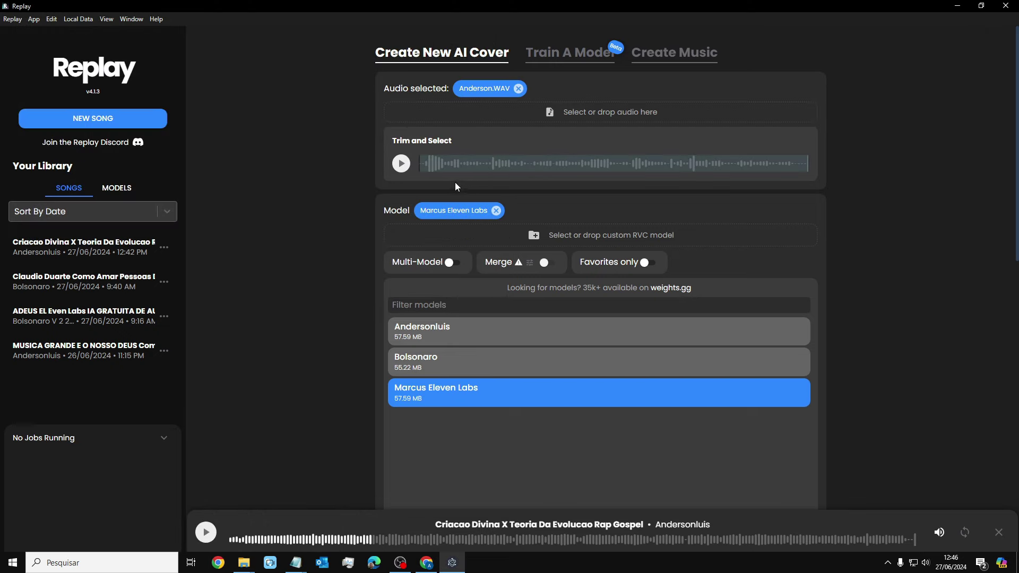
Preview the opening of the loaded Anderson.WAV audio, stop playback and return to the start
{"action": "left_click", "coordinate": [402, 165]}
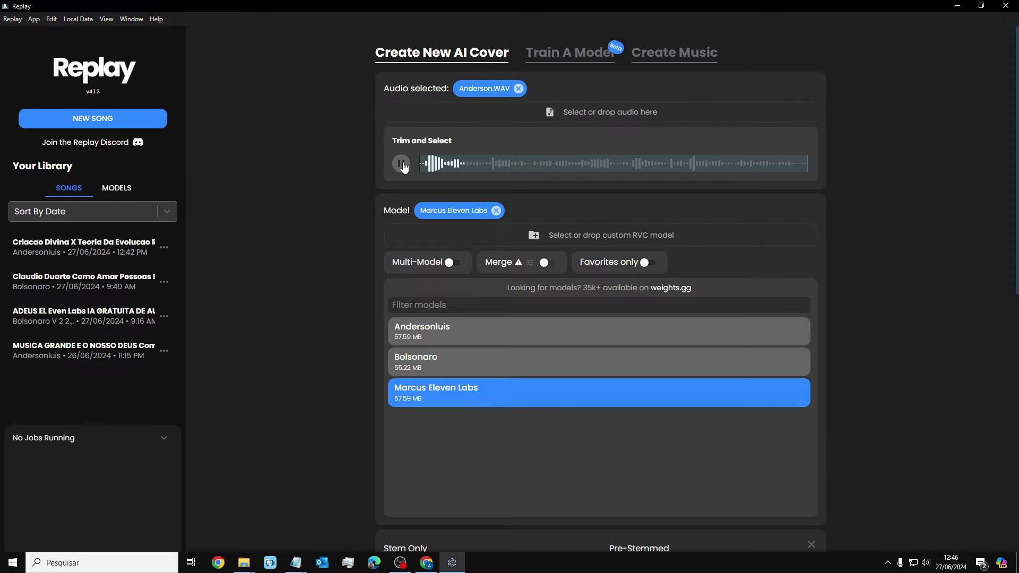
{"action": "left_click", "coordinate": [402, 165]}
{"action": "left_click", "coordinate": [426, 168]}
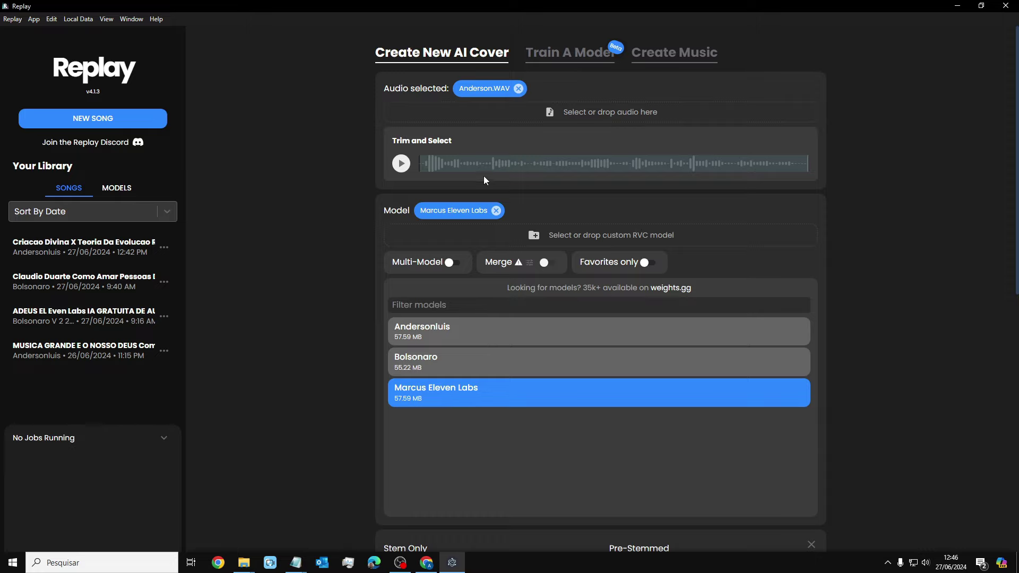
Create the song from Anderson.WAV with the Marcus Eleven Labs model, keeping the current conversion settings
{"action": "scroll", "coordinate": [479, 238], "scroll_direction": "down", "scroll_amount": 1}
{"action": "scroll", "coordinate": [571, 355], "scroll_direction": "down", "scroll_amount": 6}
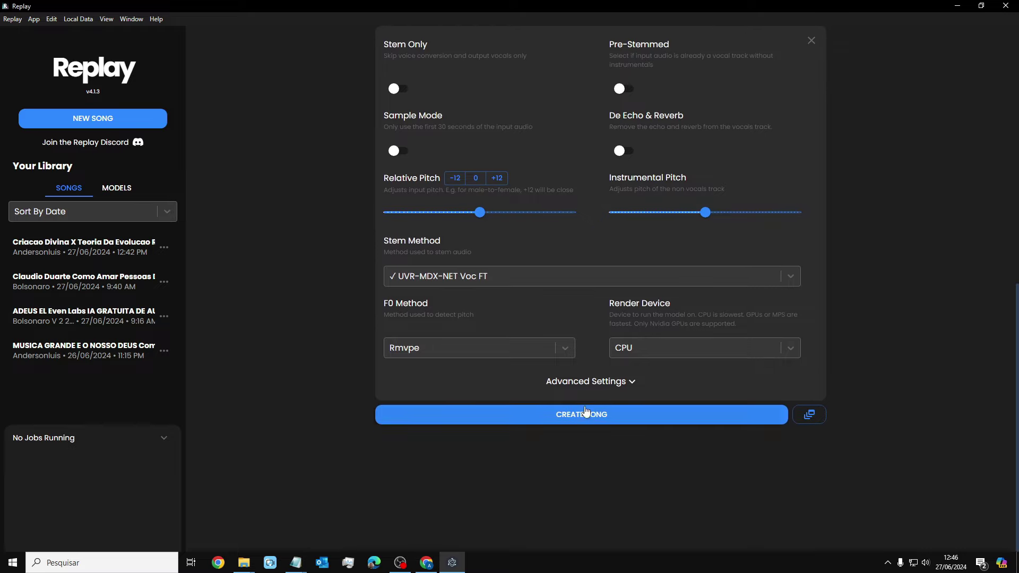
{"action": "left_click", "coordinate": [631, 416]}
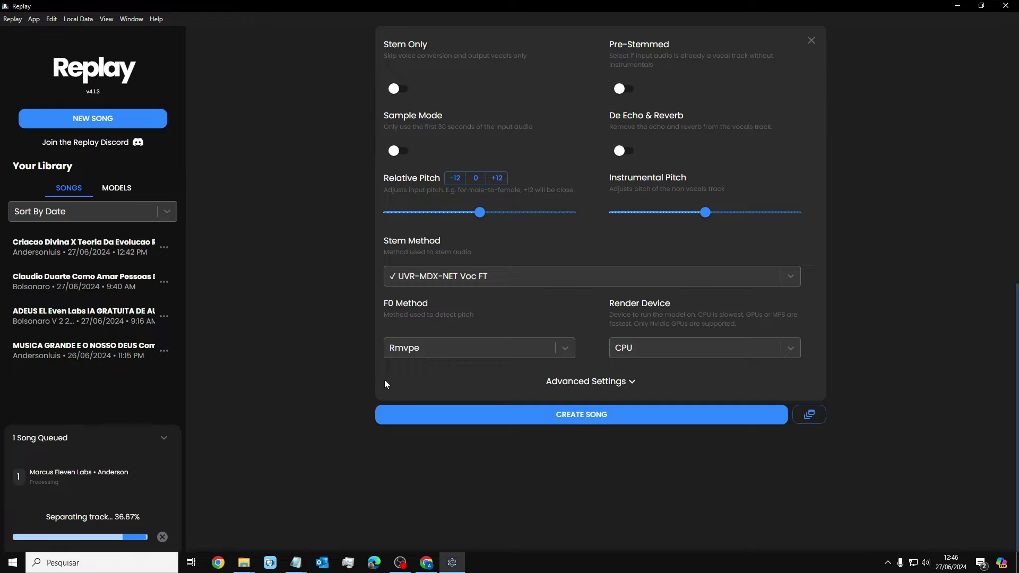
{"action": "scroll", "coordinate": [485, 303], "scroll_direction": "up", "scroll_amount": 3}
{"action": "scroll", "coordinate": [654, 225], "scroll_direction": "up", "scroll_amount": 6}
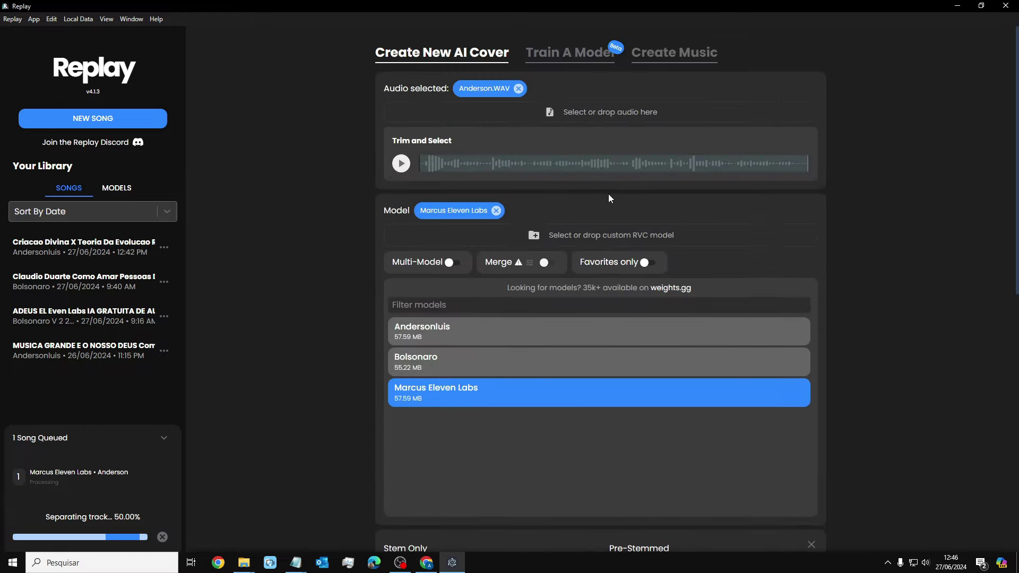
{"action": "scroll", "coordinate": [466, 255], "scroll_direction": "down", "scroll_amount": 8}
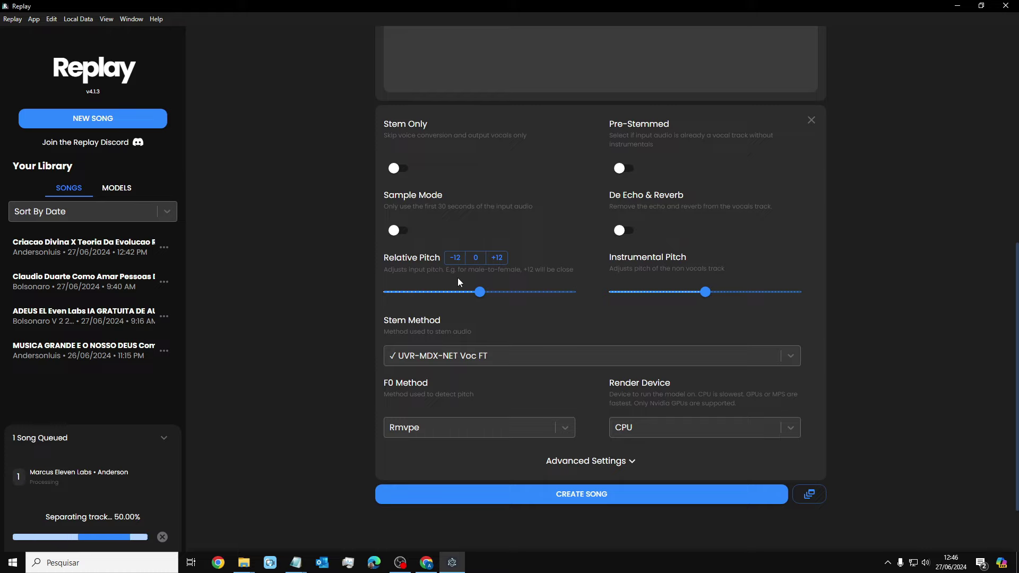
{"action": "scroll", "coordinate": [459, 282], "scroll_direction": "down", "scroll_amount": 2}
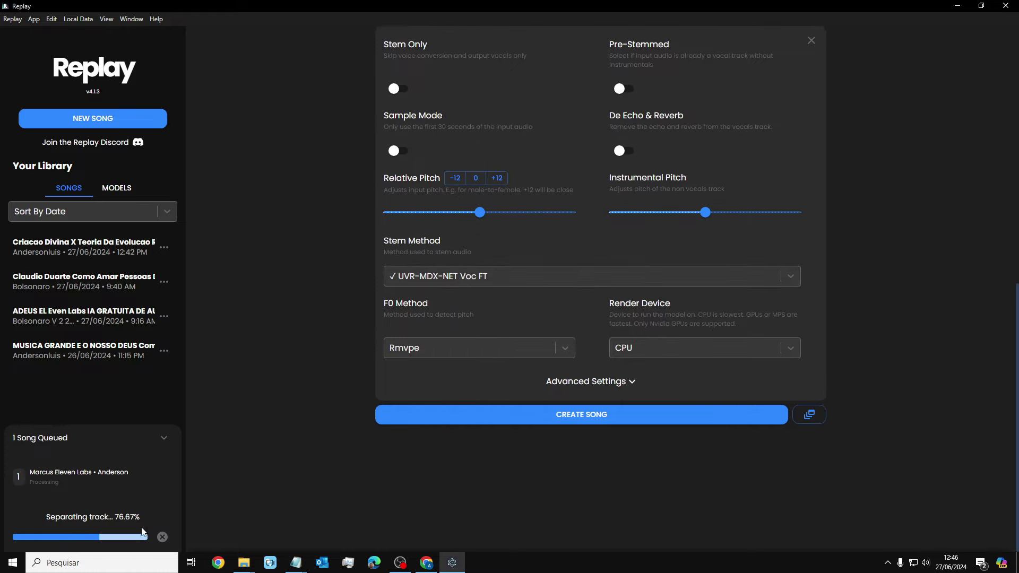
{"action": "scroll", "coordinate": [253, 505], "scroll_direction": "up", "scroll_amount": 1}
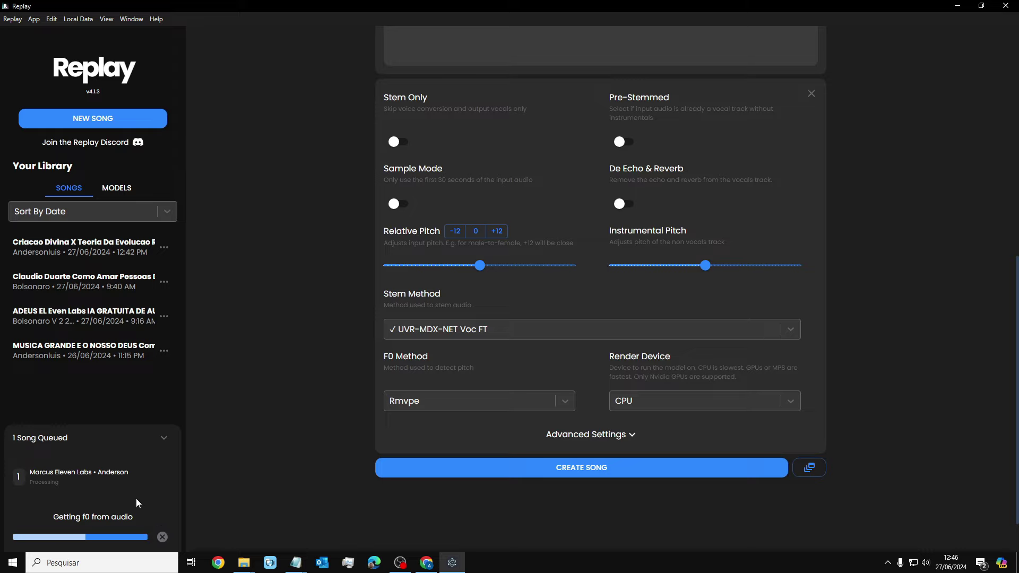
{"action": "scroll", "coordinate": [243, 470], "scroll_direction": "up", "scroll_amount": 8}
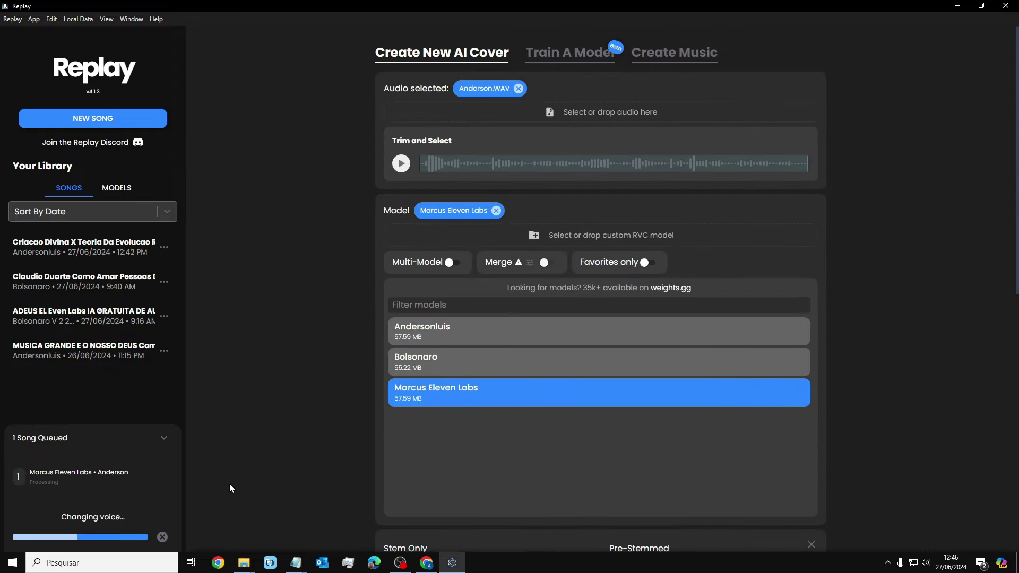
{"action": "scroll", "coordinate": [230, 483], "scroll_direction": "down", "scroll_amount": 9}
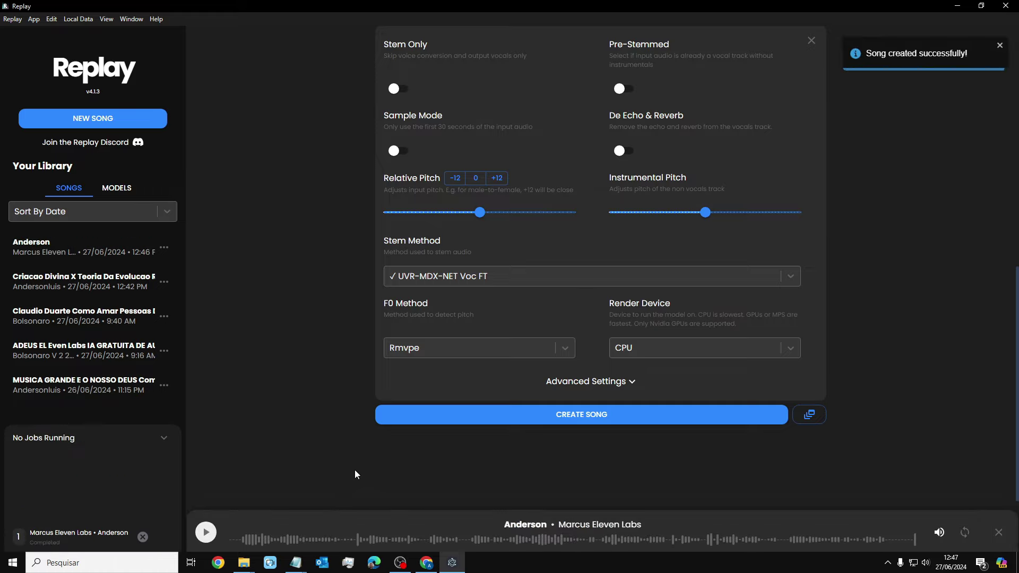
Expand the advanced settings, set the Index Ratio to 0.5 and lower Consonant Protection to below the middle of its range
{"action": "scroll", "coordinate": [461, 456], "scroll_direction": "down", "scroll_amount": 1}
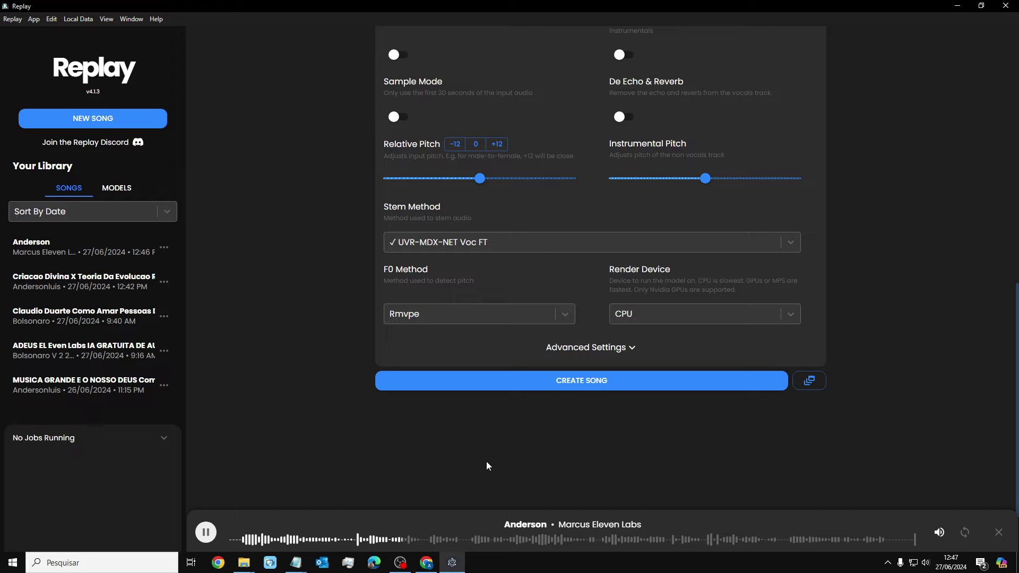
{"action": "left_click", "coordinate": [616, 350]}
{"action": "scroll", "coordinate": [681, 349], "scroll_direction": "down", "scroll_amount": 2}
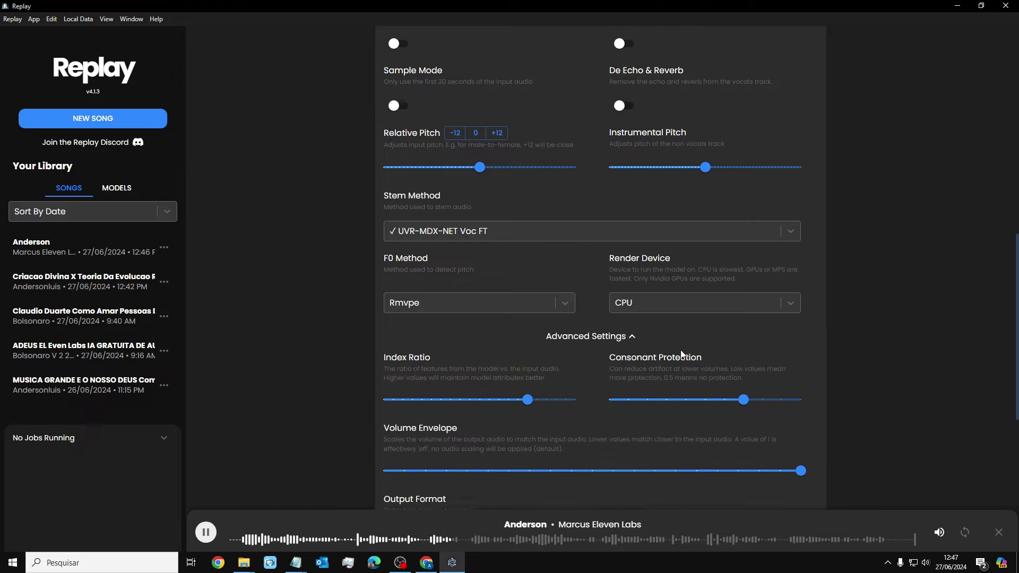
{"action": "mouse_move", "coordinate": [530, 311]}
{"action": "left_click_drag", "start_coordinate": [530, 312], "coordinate": [482, 313]}
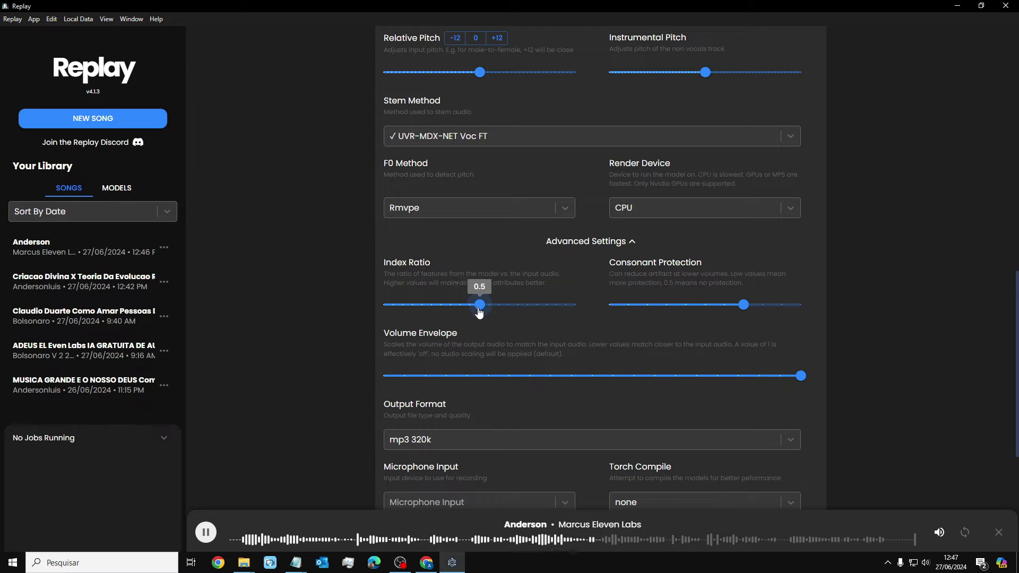
{"action": "left_click_drag", "start_coordinate": [744, 306], "coordinate": [685, 314]}
Set the Index Ratio to 0.8 and raise Consonant Protection to about four fifths of its range
{"action": "scroll", "coordinate": [646, 323], "scroll_direction": "down", "scroll_amount": 3}
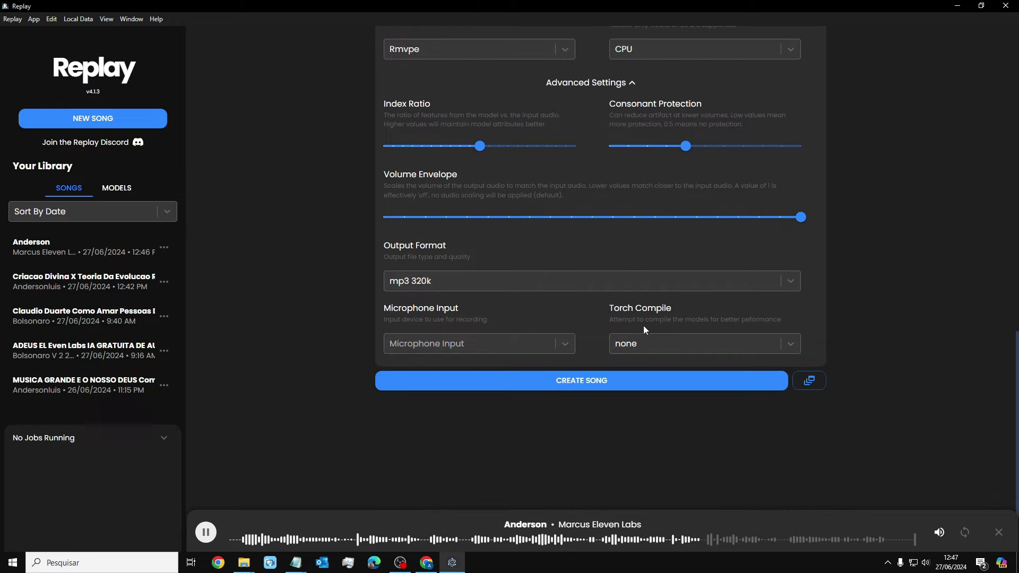
{"action": "scroll", "coordinate": [644, 328], "scroll_direction": "up", "scroll_amount": 6}
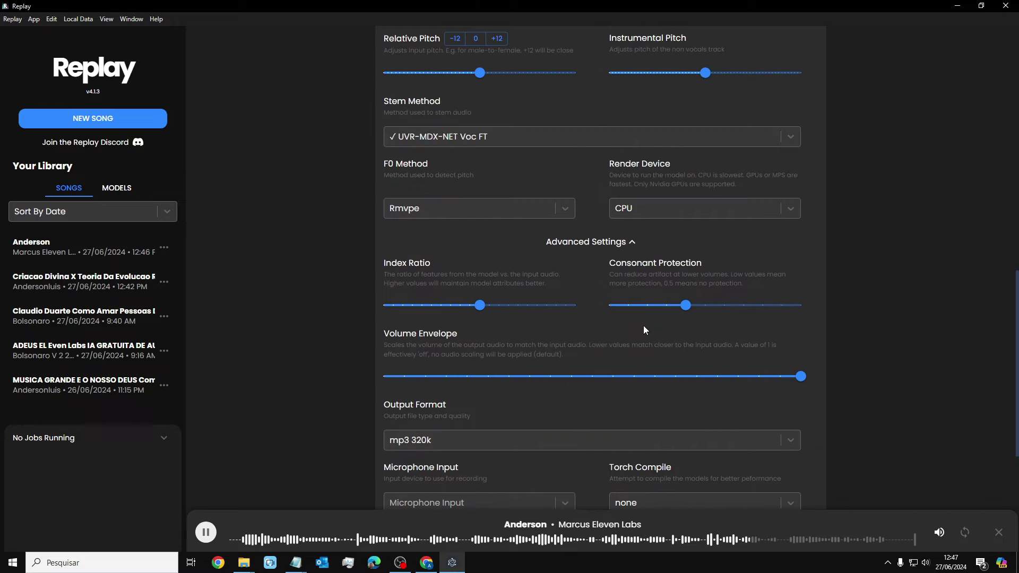
{"action": "scroll", "coordinate": [644, 328], "scroll_direction": "down", "scroll_amount": 2}
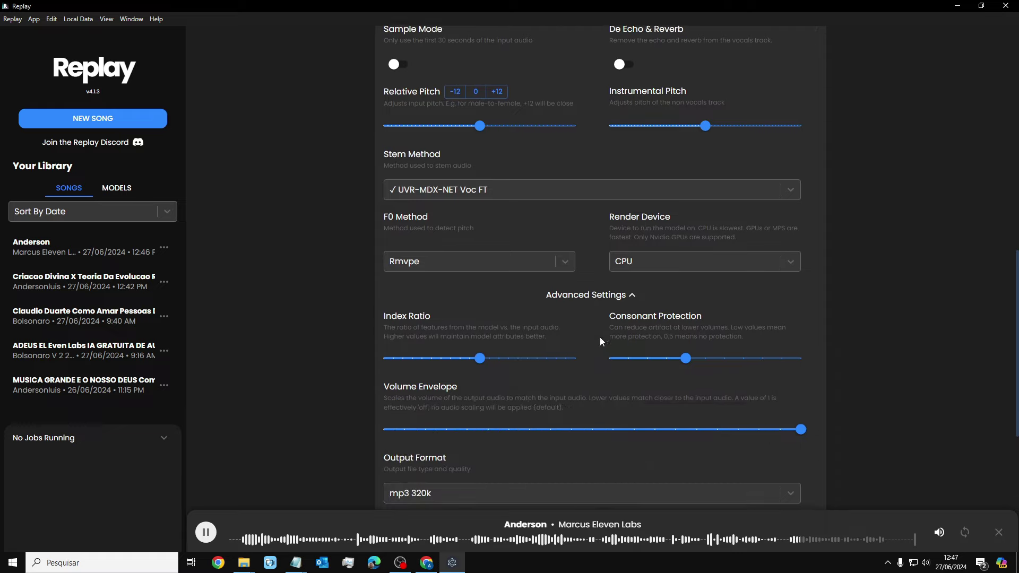
{"action": "left_click_drag", "start_coordinate": [481, 360], "coordinate": [537, 359]}
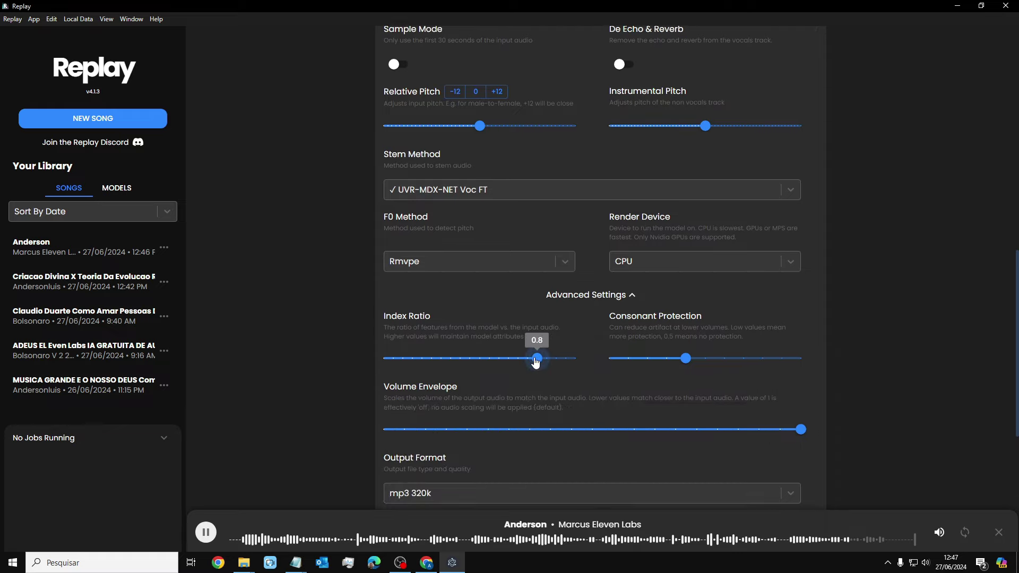
{"action": "left_click_drag", "start_coordinate": [686, 358], "coordinate": [762, 357]}
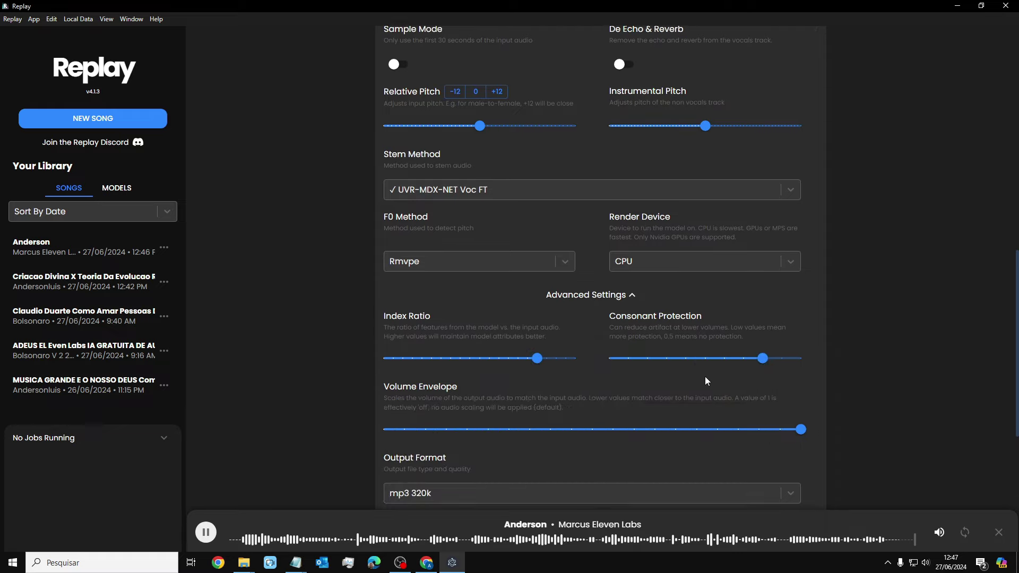
Lower the Relative Pitch to roughly a quarter of its slider range
{"action": "scroll", "coordinate": [705, 377], "scroll_direction": "down", "scroll_amount": 2}
{"action": "scroll", "coordinate": [705, 377], "scroll_direction": "up", "scroll_amount": 3}
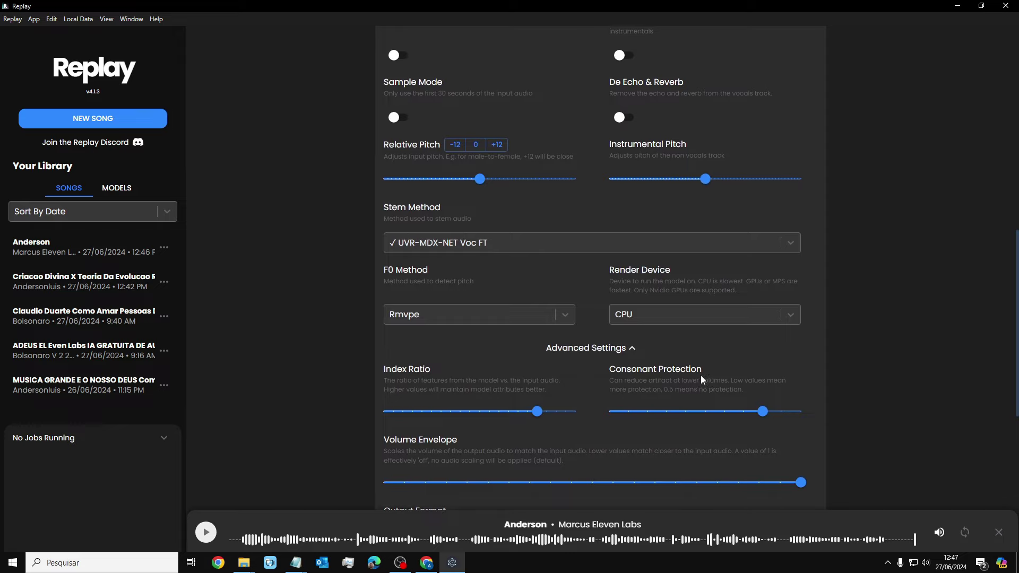
{"action": "scroll", "coordinate": [701, 375], "scroll_direction": "up", "scroll_amount": 1}
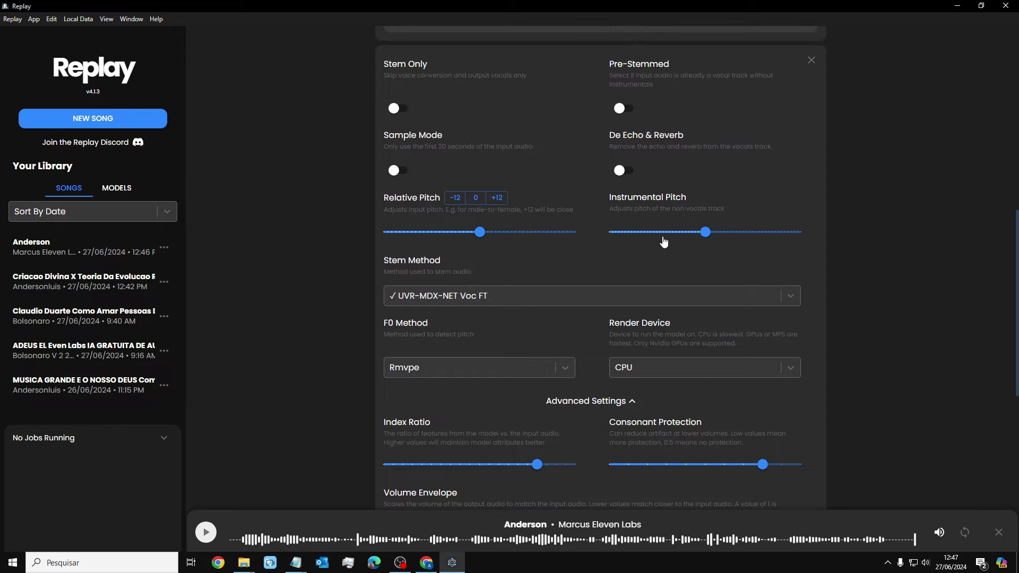
{"action": "scroll", "coordinate": [665, 252], "scroll_direction": "up", "scroll_amount": 2}
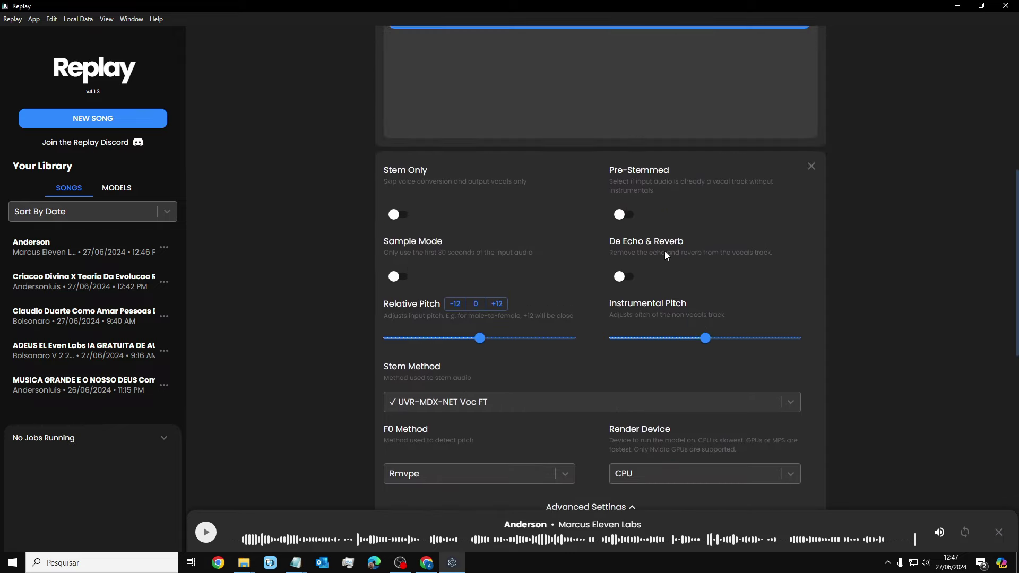
{"action": "scroll", "coordinate": [664, 253], "scroll_direction": "up", "scroll_amount": 4}
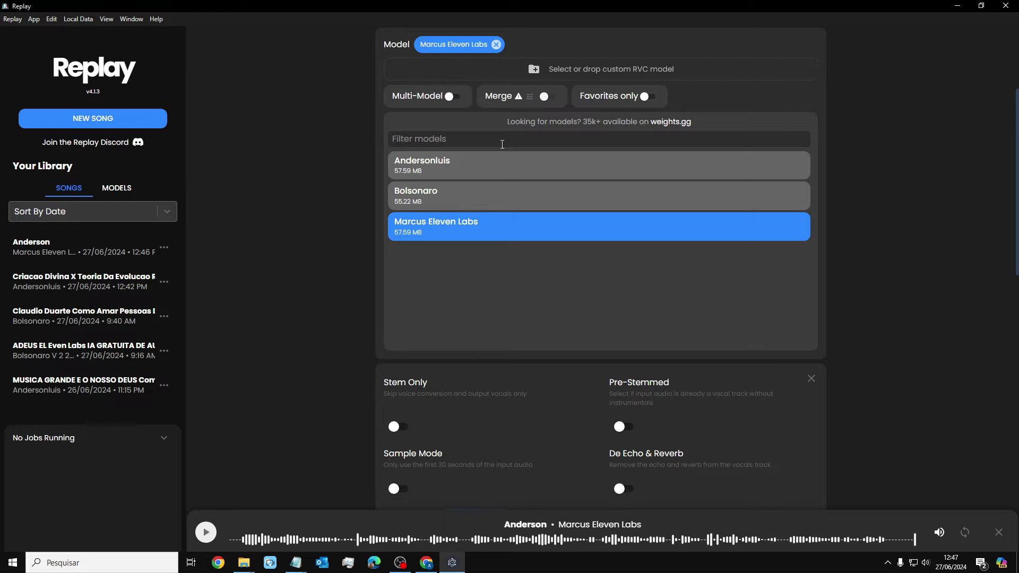
{"action": "scroll", "coordinate": [592, 157], "scroll_direction": "down", "scroll_amount": 5}
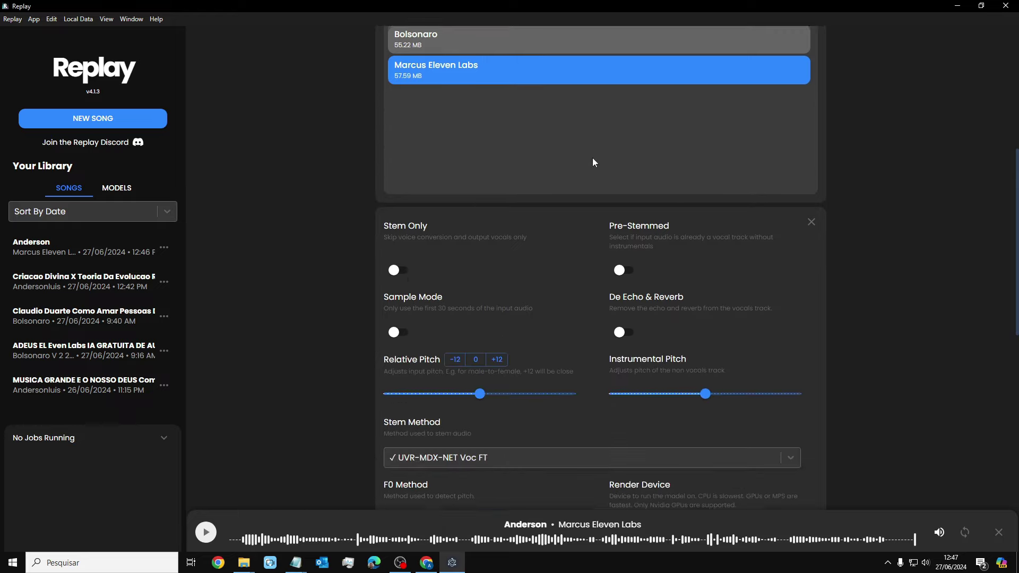
{"action": "left_click_drag", "start_coordinate": [481, 286], "coordinate": [430, 294]}
Look at the available Torch Compile and Microphone Input options without choosing any
{"action": "scroll", "coordinate": [527, 313], "scroll_direction": "down", "scroll_amount": 7}
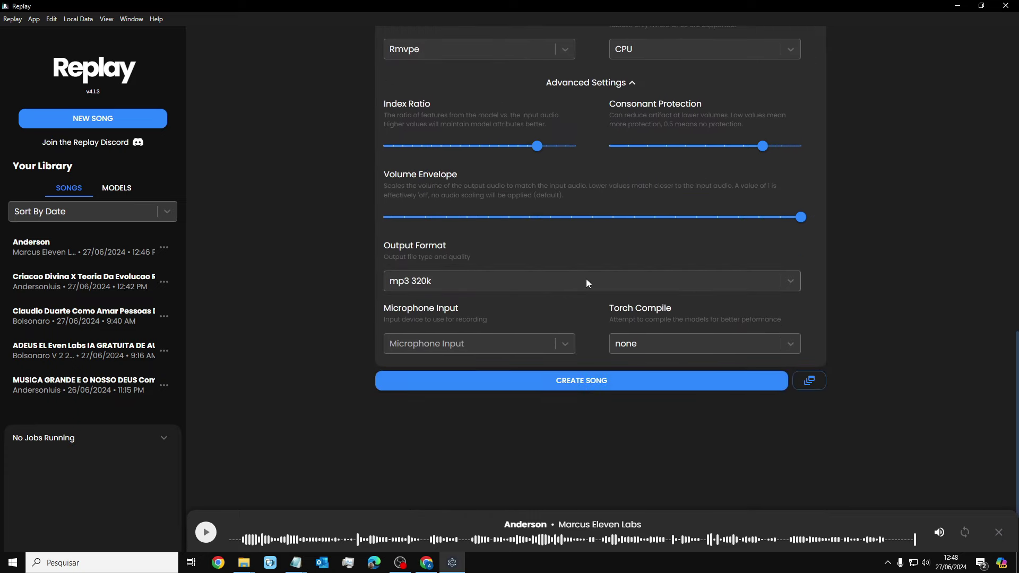
{"action": "left_click", "coordinate": [646, 346]}
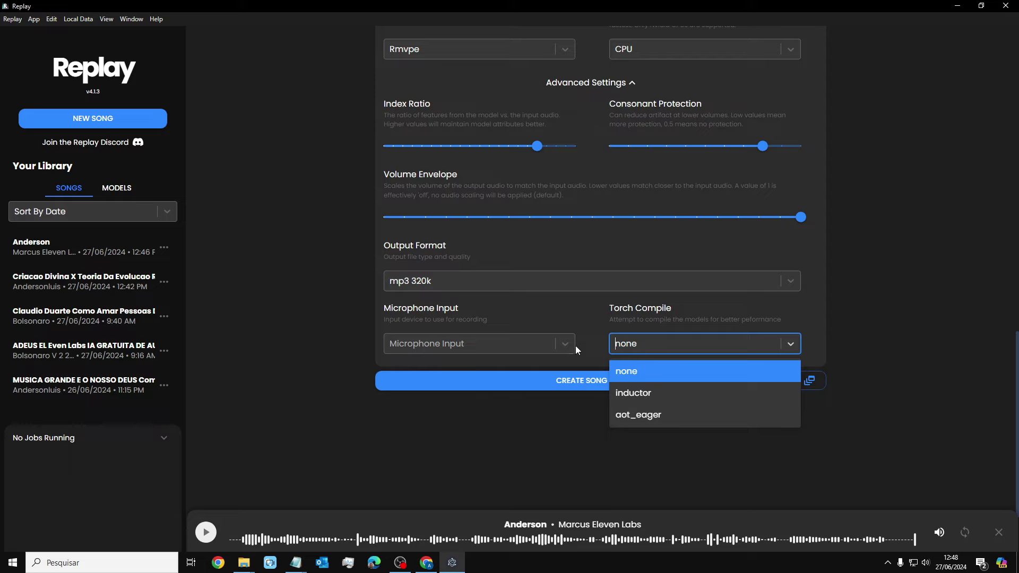
{"action": "left_click", "coordinate": [529, 345]}
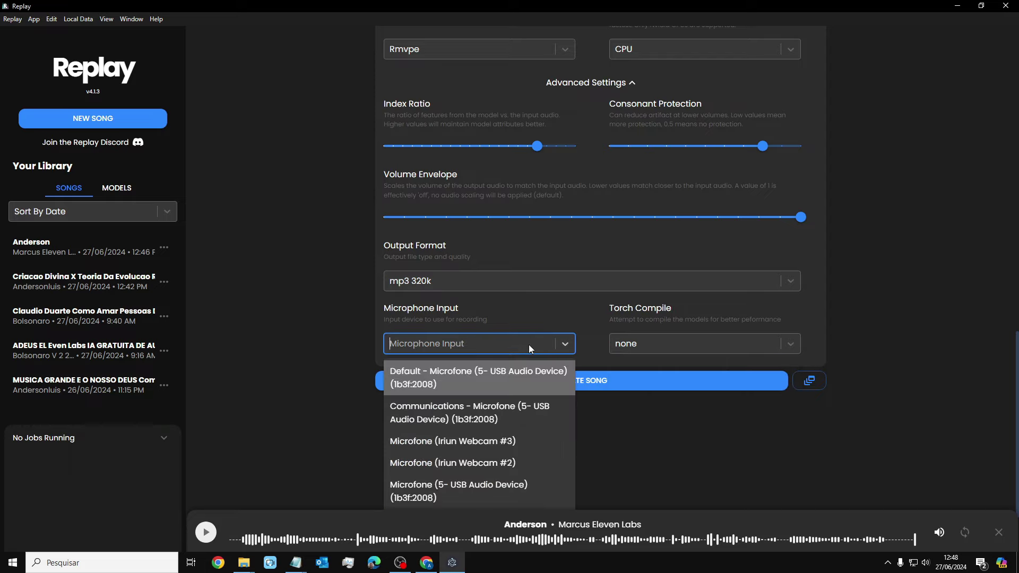
{"action": "left_click", "coordinate": [528, 346]}
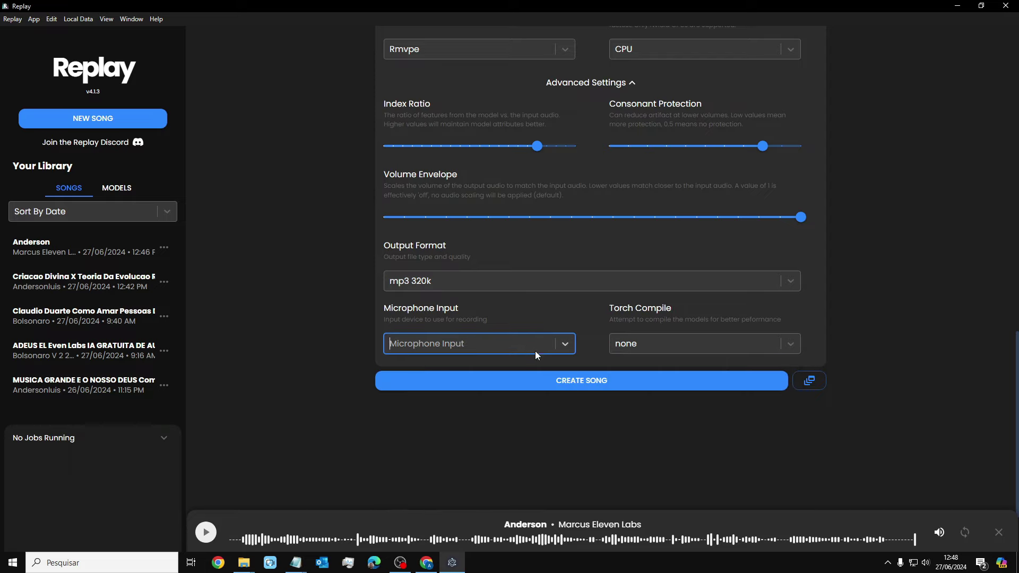
Create another Anderson.WAV cover with the Marcus Eleven Labs model, using the lowered pitch and adjusted advanced settings
{"action": "left_click", "coordinate": [584, 386]}
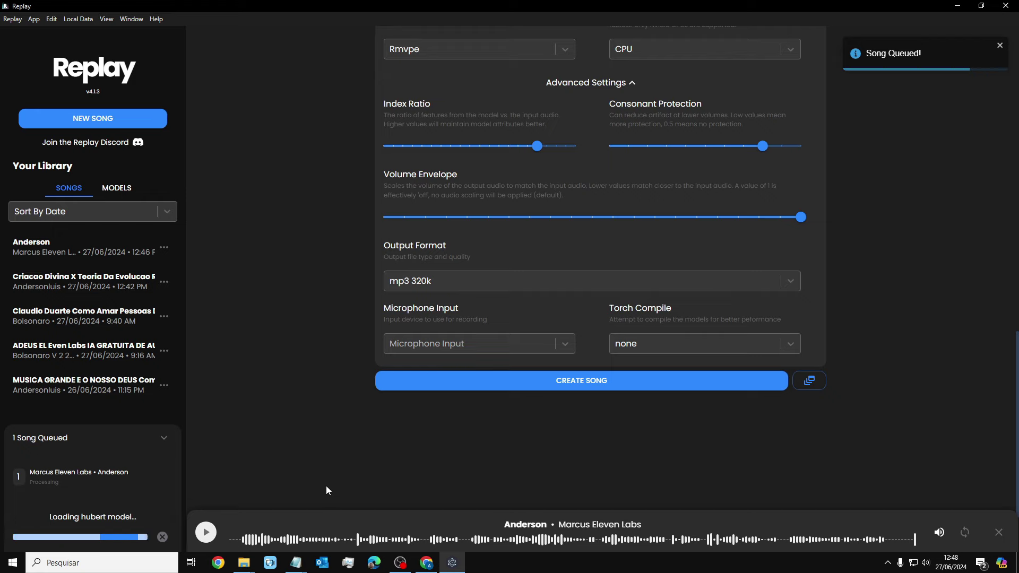
{"action": "scroll", "coordinate": [499, 437], "scroll_direction": "up", "scroll_amount": 1}
{"action": "scroll", "coordinate": [499, 436], "scroll_direction": "up", "scroll_amount": 2}
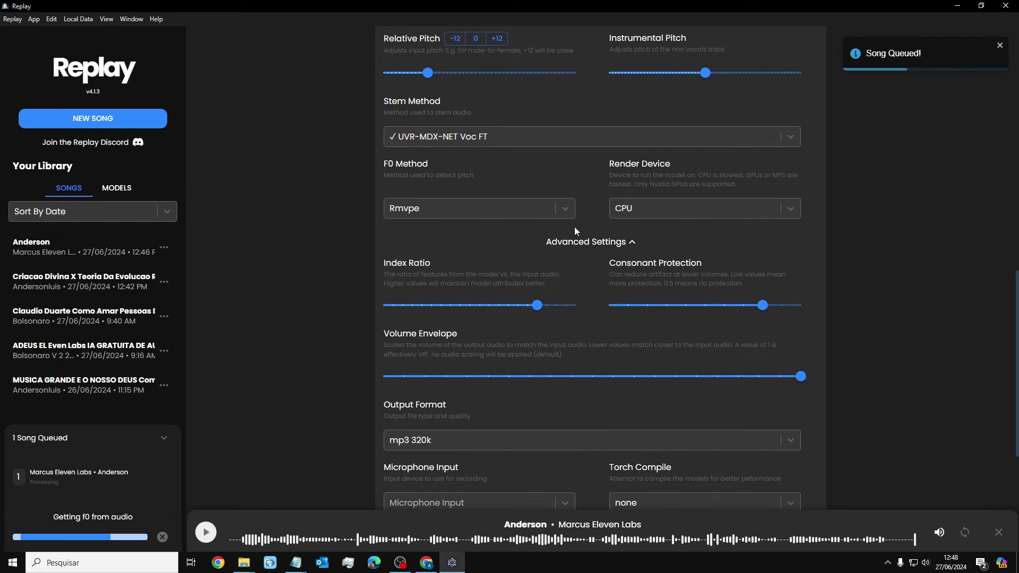
{"action": "scroll", "coordinate": [423, 160], "scroll_direction": "up", "scroll_amount": 2}
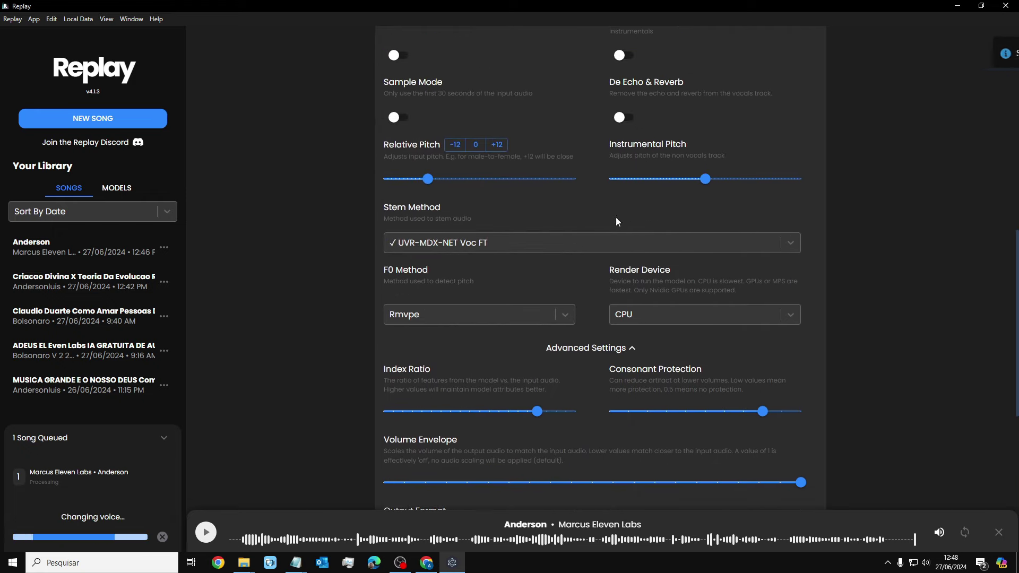
{"action": "scroll", "coordinate": [493, 340], "scroll_direction": "down", "scroll_amount": 2}
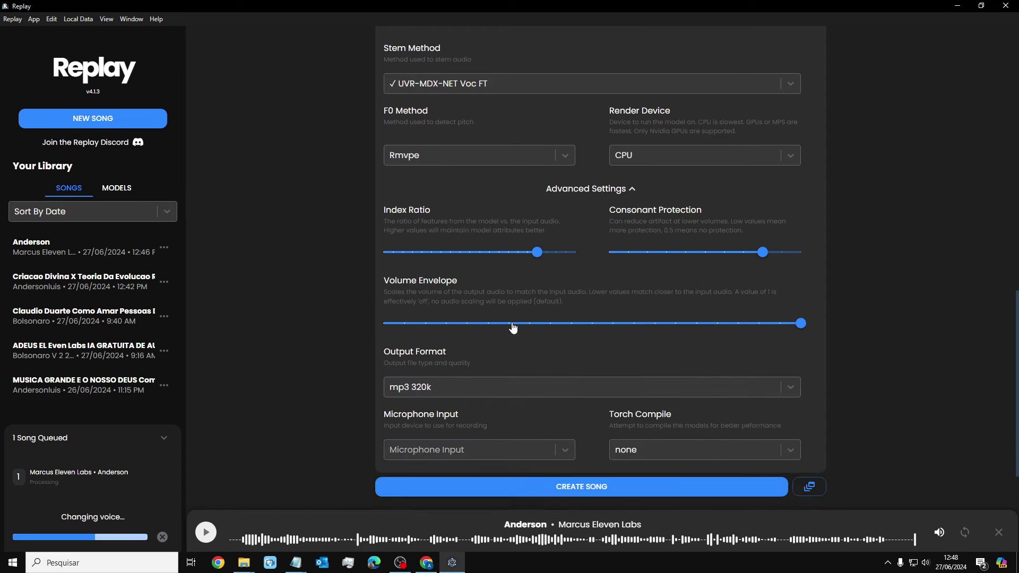
{"action": "scroll", "coordinate": [512, 328], "scroll_direction": "up", "scroll_amount": 3}
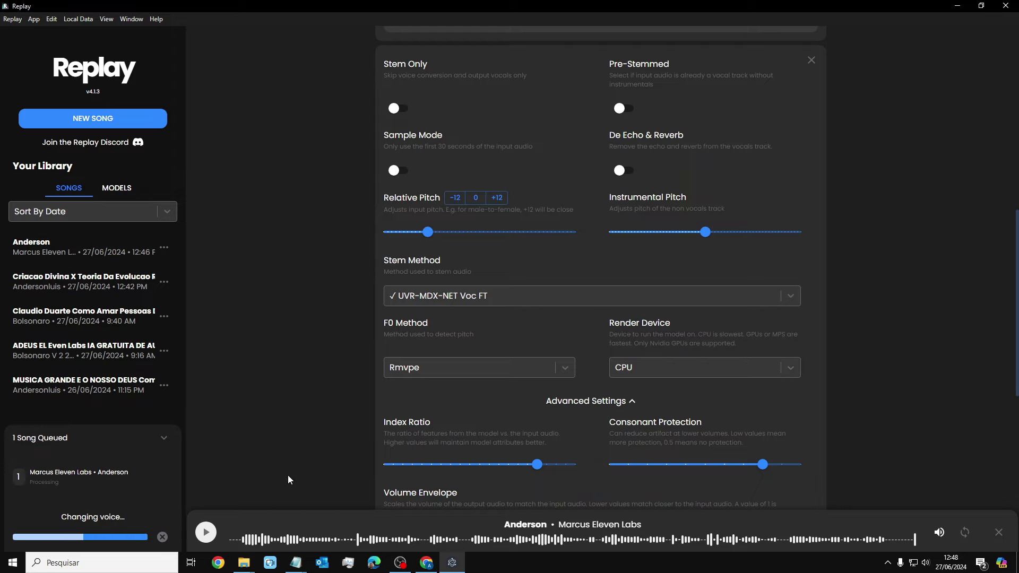
{"action": "scroll", "coordinate": [288, 476], "scroll_direction": "up", "scroll_amount": 5}
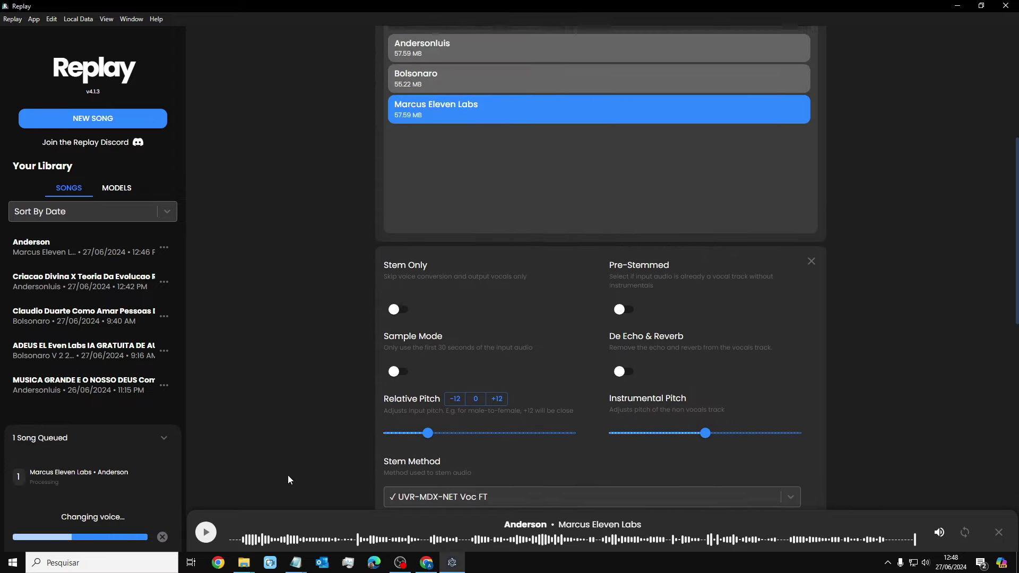
{"action": "scroll", "coordinate": [288, 480], "scroll_direction": "down", "scroll_amount": 6}
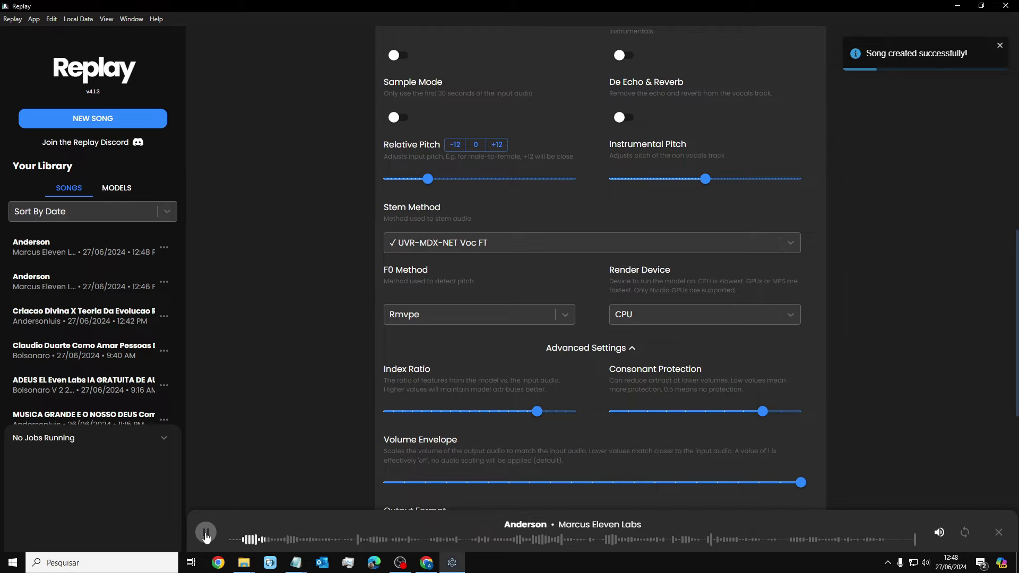
Raise the Relative Pitch to -4 and pause the playback of the new Anderson cover
{"action": "scroll", "coordinate": [388, 310], "scroll_direction": "up", "scroll_amount": 1}
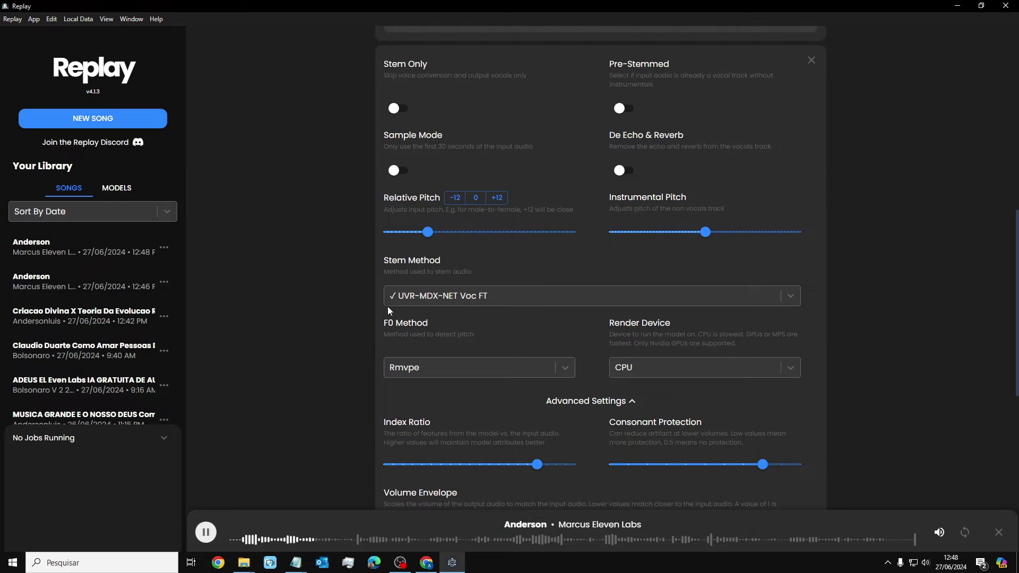
{"action": "left_click_drag", "start_coordinate": [489, 234], "coordinate": [465, 238]}
{"action": "scroll", "coordinate": [296, 439], "scroll_direction": "down", "scroll_amount": 2}
{"action": "left_click", "coordinate": [207, 528]}
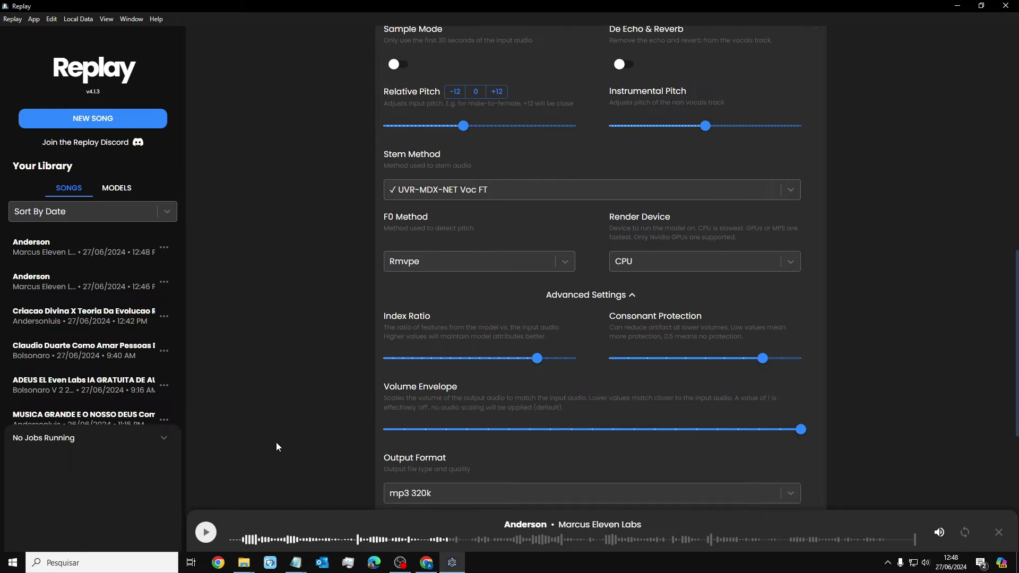
Set the Relative Pitch to 0 and create another Anderson.WAV cover with the Marcus Eleven Labs model
{"action": "scroll", "coordinate": [276, 447], "scroll_direction": "up", "scroll_amount": 10}
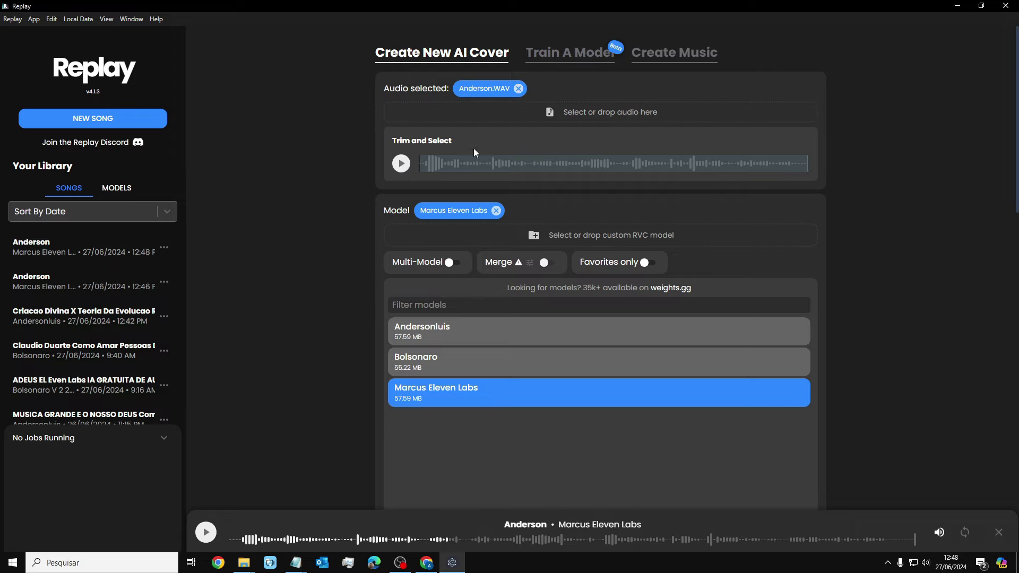
{"action": "scroll", "coordinate": [494, 271], "scroll_direction": "down", "scroll_amount": 8}
{"action": "scroll", "coordinate": [496, 272], "scroll_direction": "down", "scroll_amount": 4}
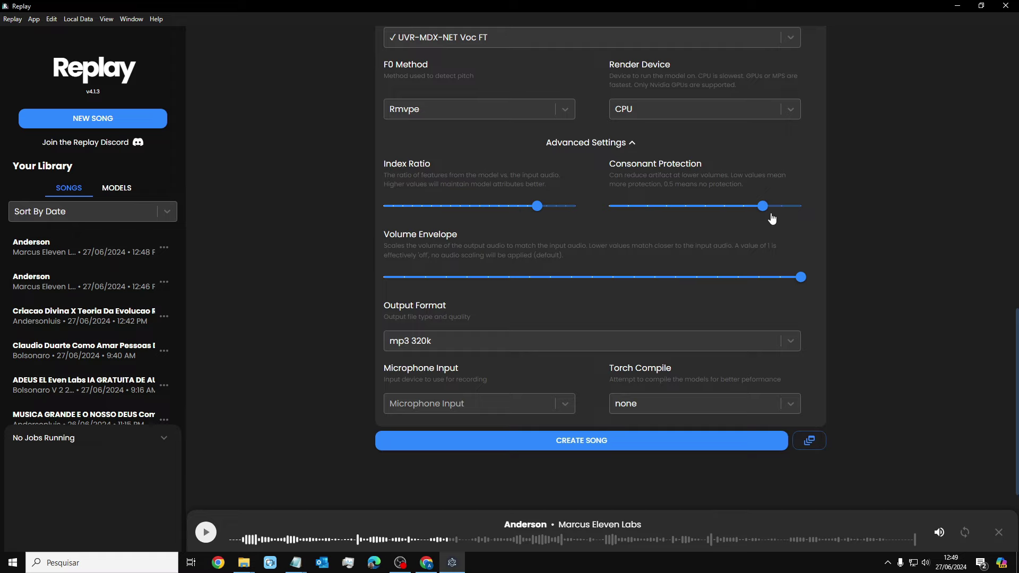
{"action": "mouse_move", "coordinate": [772, 209]}
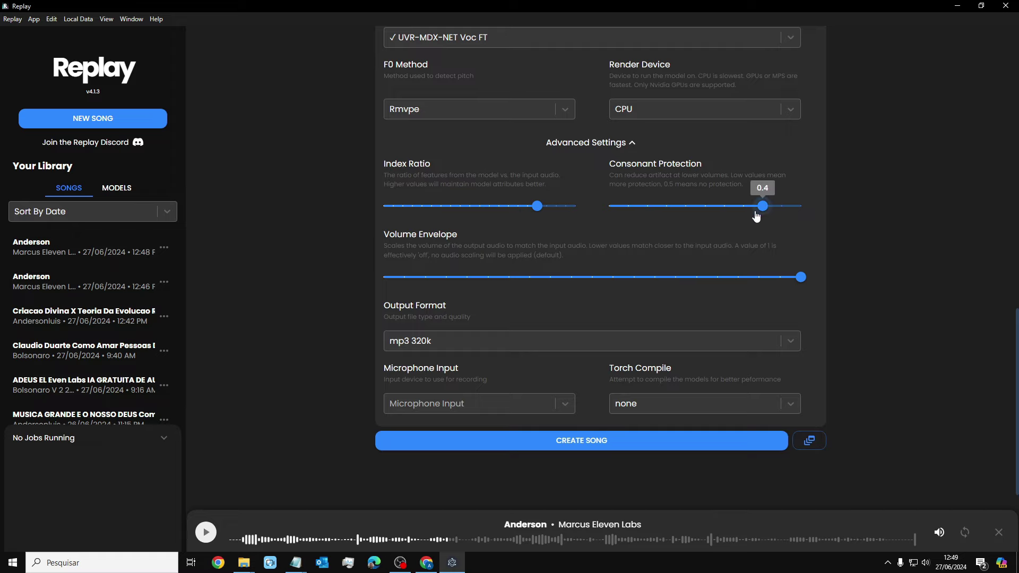
{"action": "scroll", "coordinate": [531, 313], "scroll_direction": "up", "scroll_amount": 5}
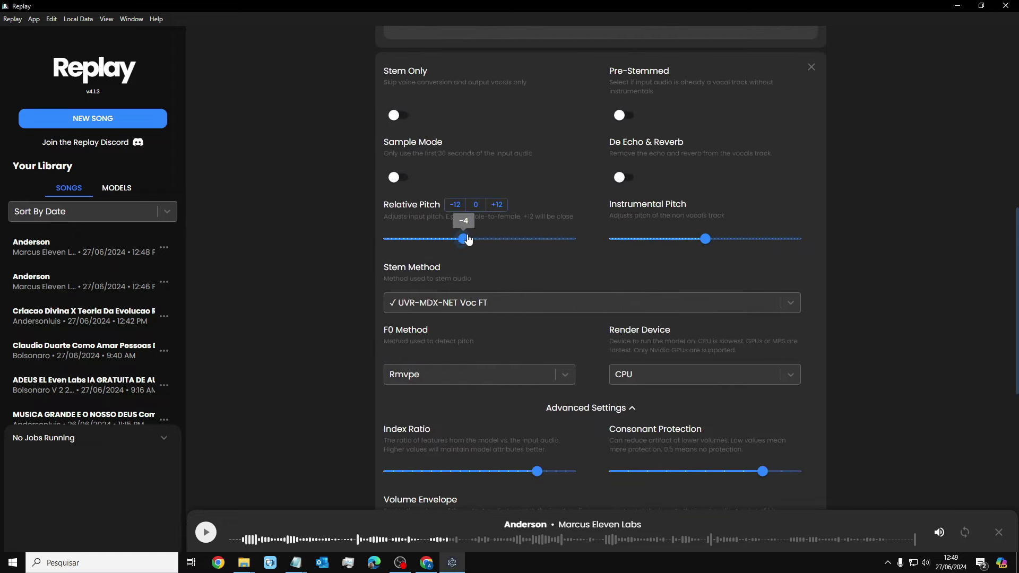
{"action": "scroll", "coordinate": [472, 266], "scroll_direction": "down", "scroll_amount": 5}
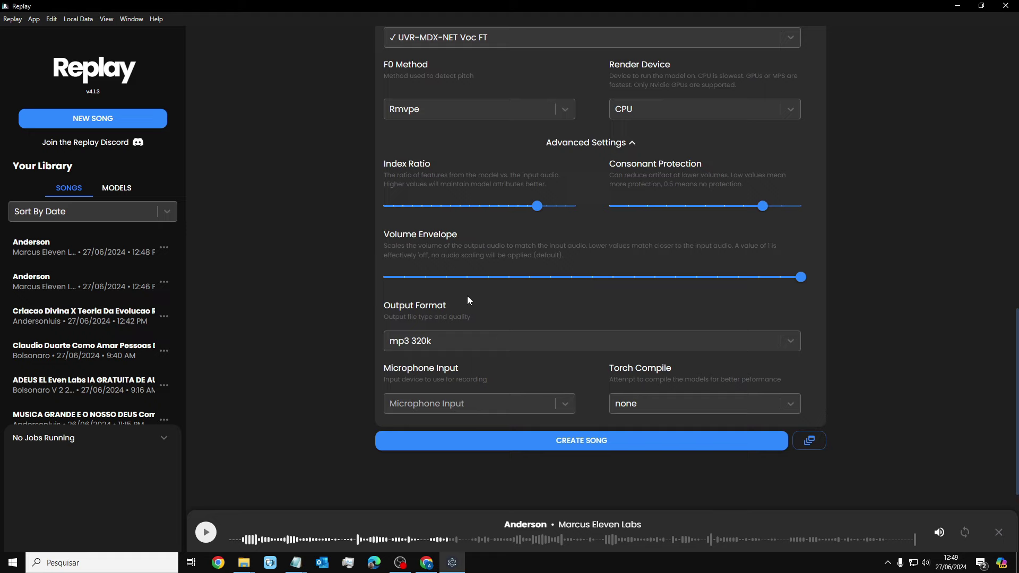
{"action": "left_click", "coordinate": [528, 442]}
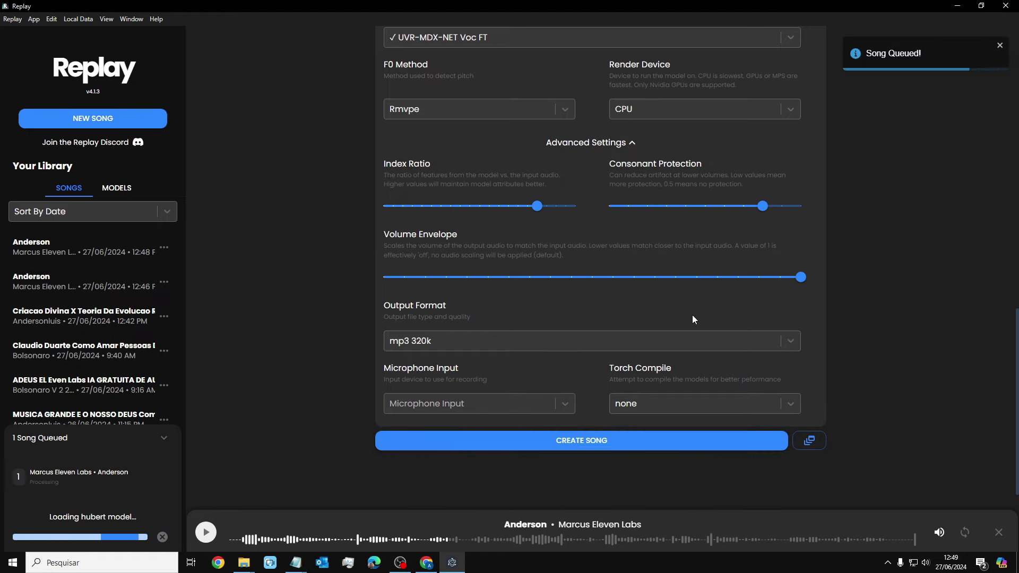
Open the details of the MUSICA GRANDE E O NOSSO DEUS cover, collapse the job queue and preview the Original Song track
{"action": "scroll", "coordinate": [693, 319], "scroll_direction": "up", "scroll_amount": 10}
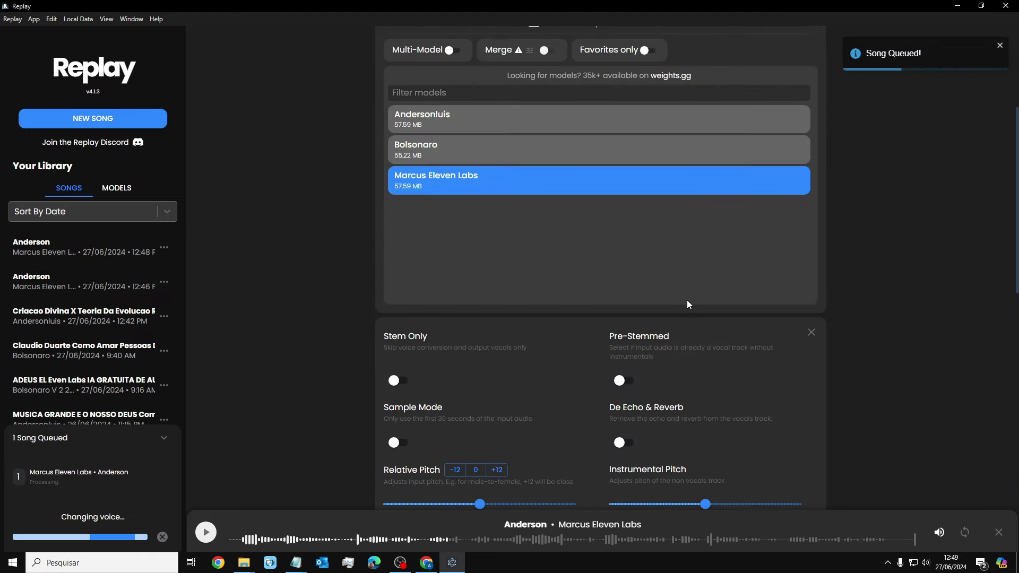
{"action": "scroll", "coordinate": [687, 301], "scroll_direction": "up", "scroll_amount": 4}
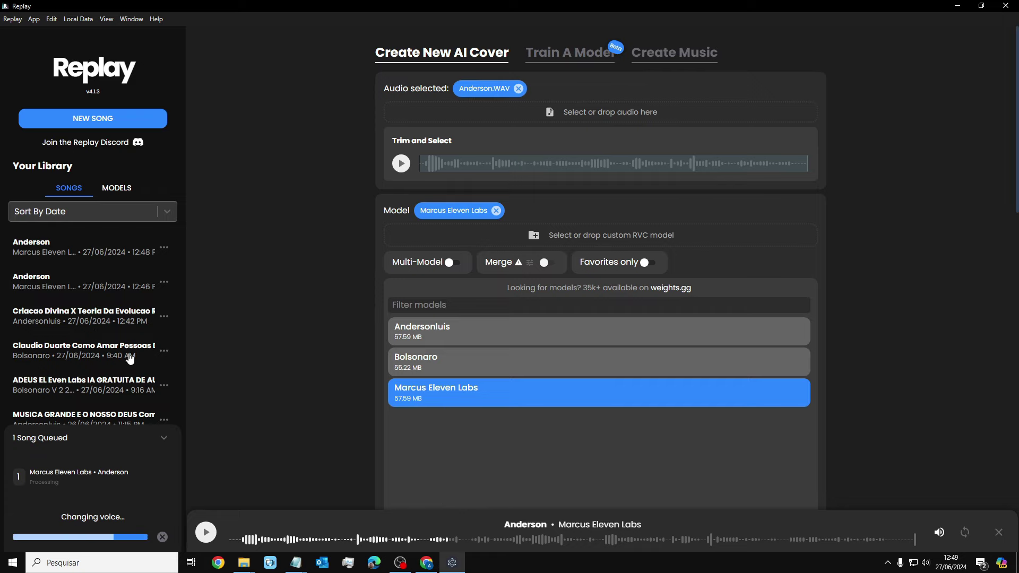
{"action": "left_click", "coordinate": [101, 418]}
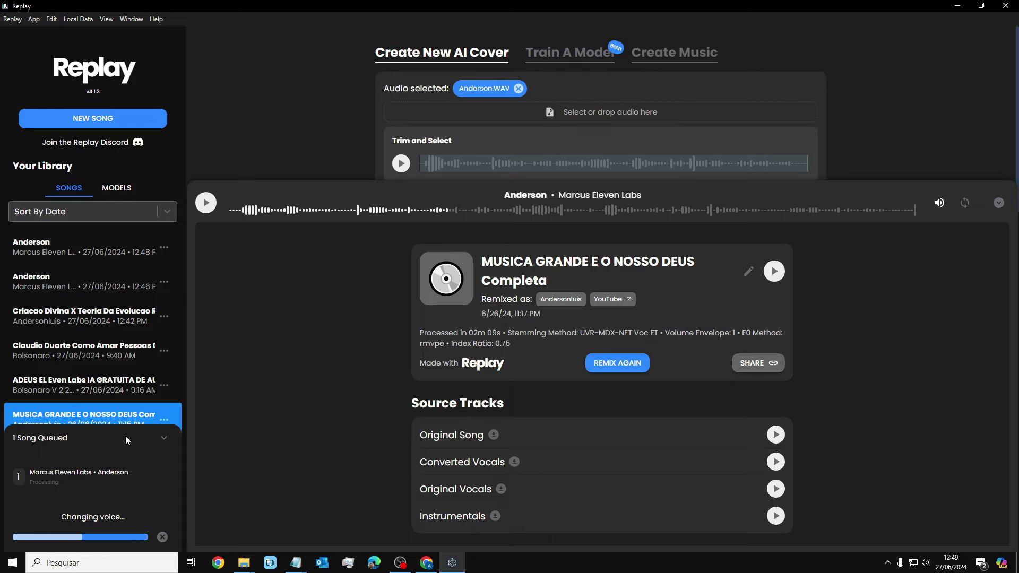
{"action": "left_click", "coordinate": [92, 443]}
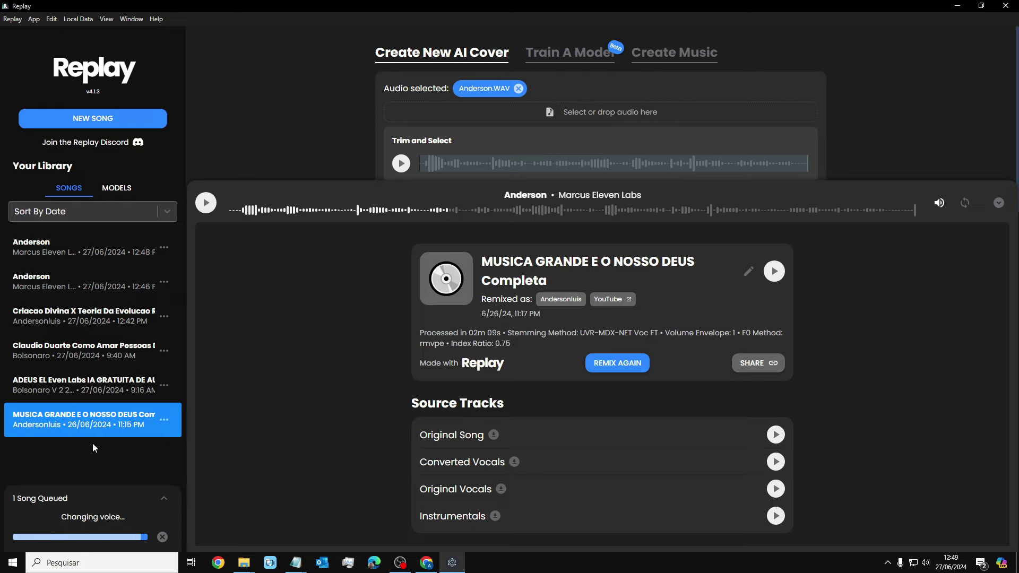
{"action": "left_click", "coordinate": [776, 435]}
{"action": "left_click", "coordinate": [779, 439]}
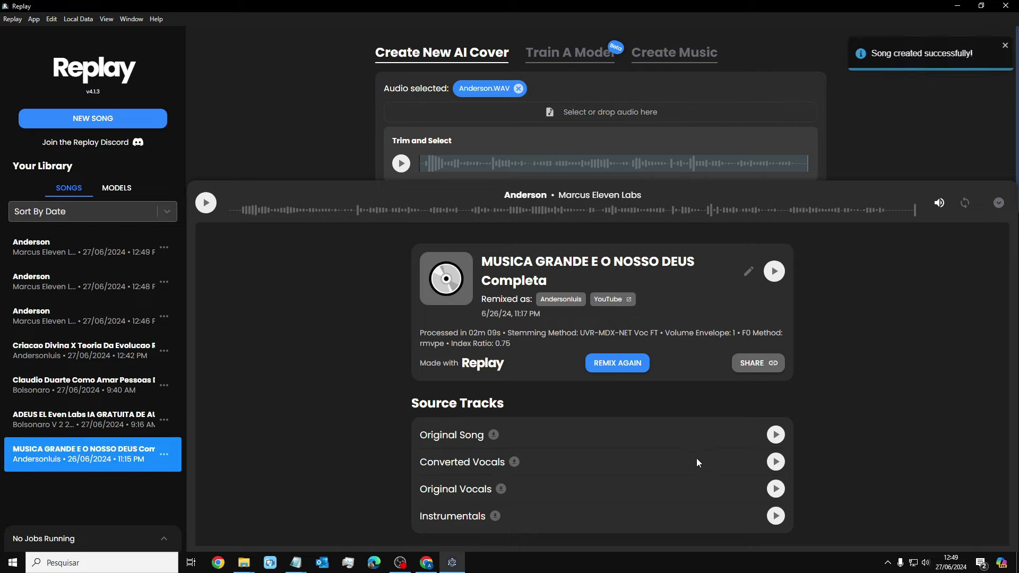
Preview the Converted Vocals and Instrumentals tracks of MUSICA GRANDE E O NOSSO DEUS and close its details
{"action": "left_click", "coordinate": [776, 462]}
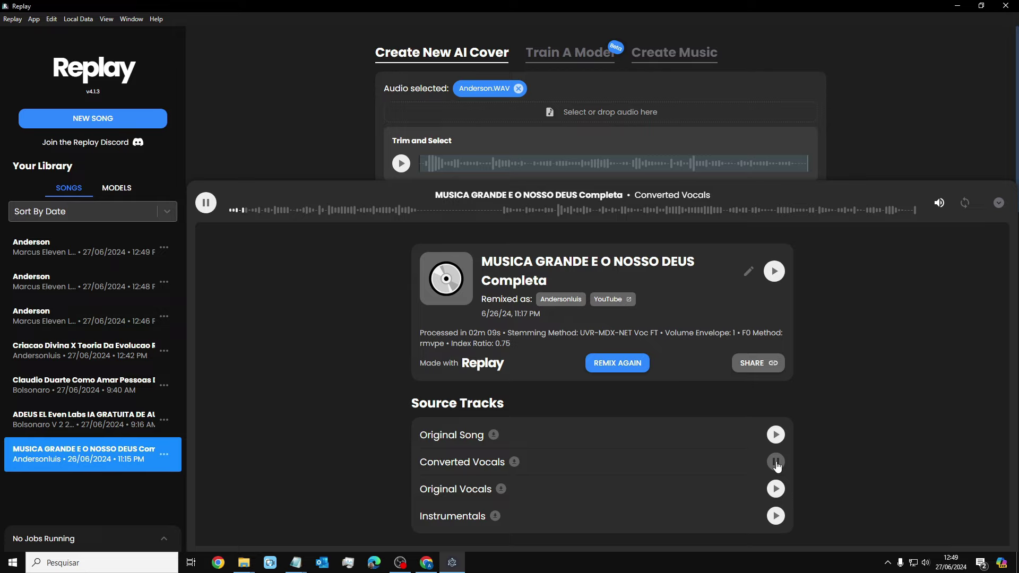
{"action": "left_click", "coordinate": [776, 462]}
{"action": "left_click", "coordinate": [776, 516]}
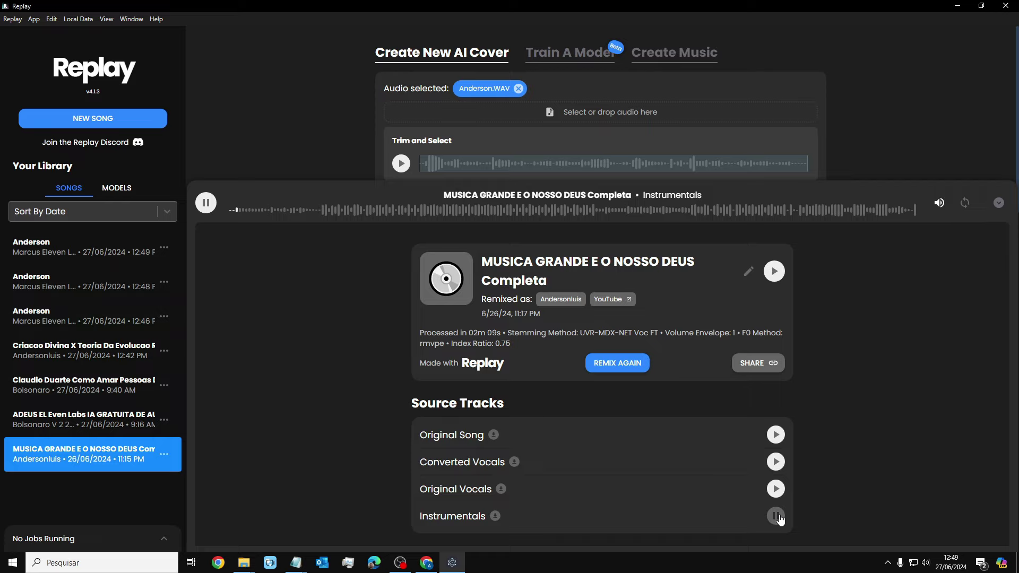
{"action": "left_click", "coordinate": [778, 517]}
{"action": "left_click", "coordinate": [998, 204]}
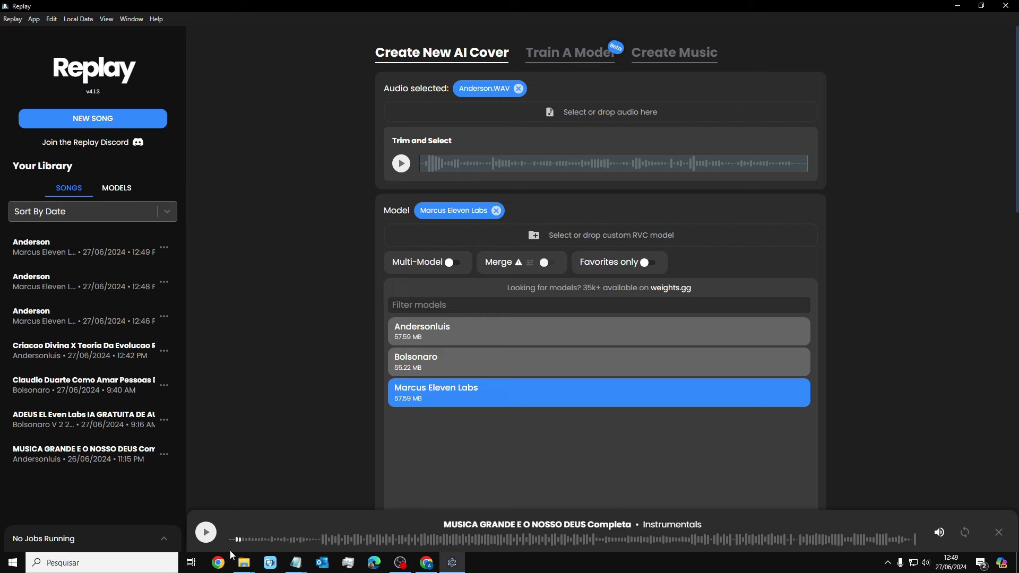
Look briefly at the newest Anderson cover's details and play a moment of the loaded Instrumentals track
{"action": "left_click", "coordinate": [97, 260]}
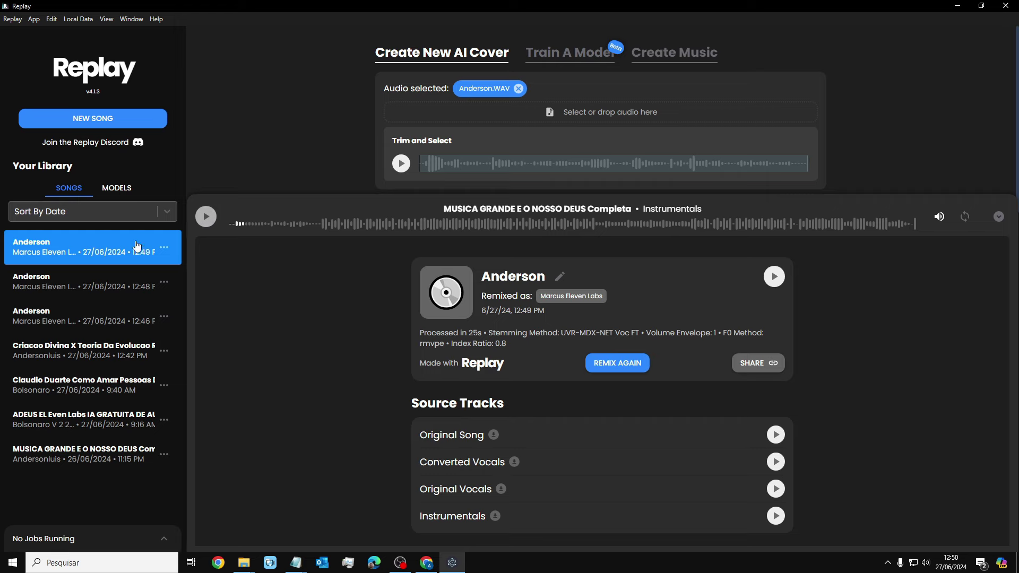
{"action": "left_click", "coordinate": [66, 250]}
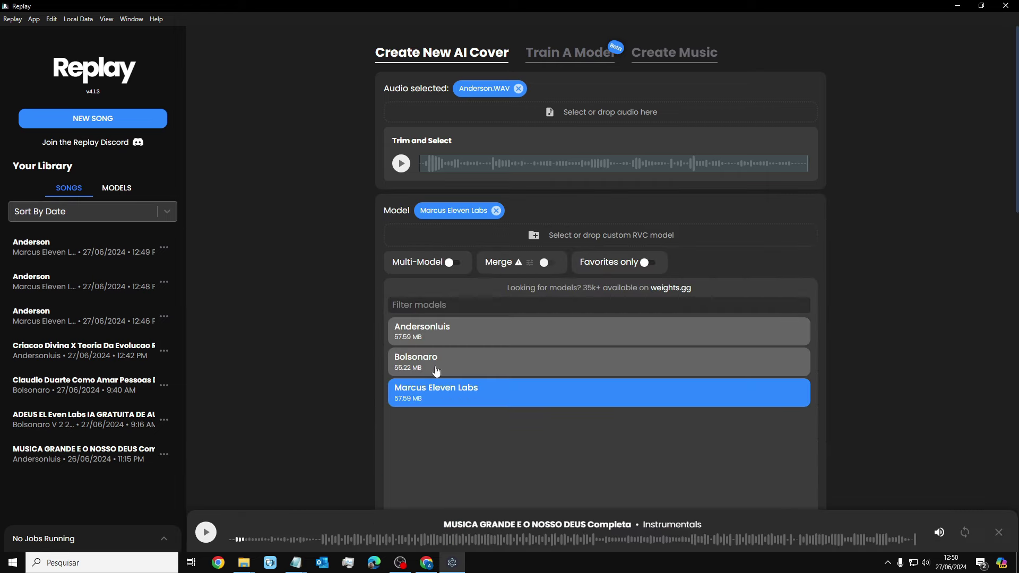
{"action": "scroll", "coordinate": [425, 406], "scroll_direction": "down", "scroll_amount": 8}
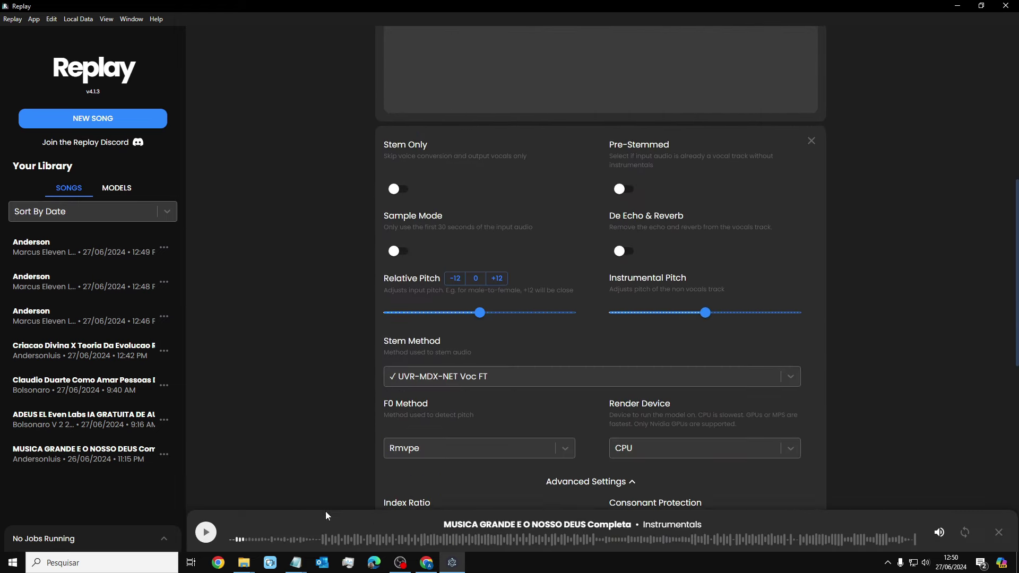
{"action": "left_click", "coordinate": [206, 533]}
{"action": "left_click", "coordinate": [206, 532]}
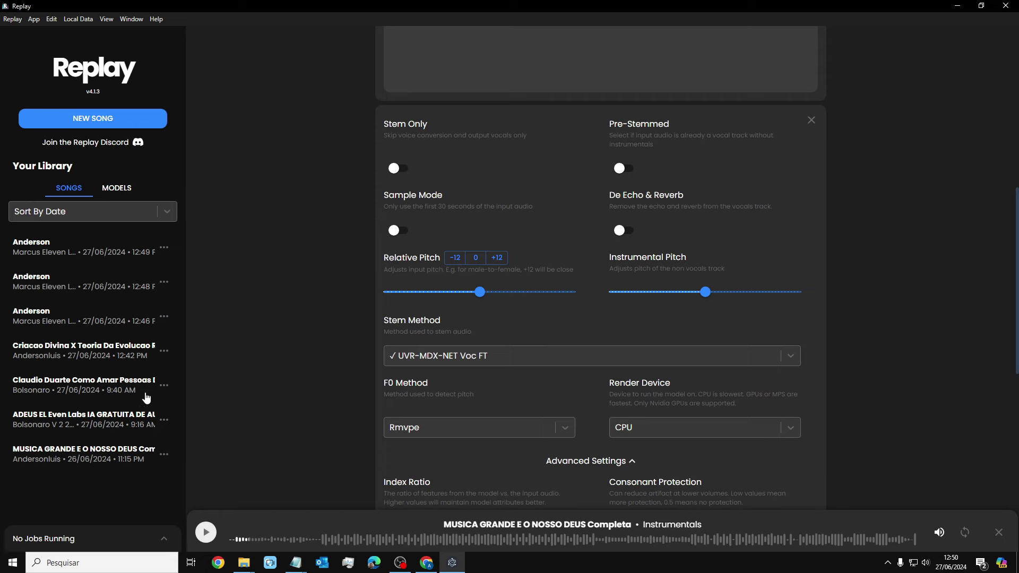
Reopen the newest Anderson cover's details and check the library's model list before returning to the songs
{"action": "left_click", "coordinate": [95, 258]}
{"action": "left_click", "coordinate": [117, 188]}
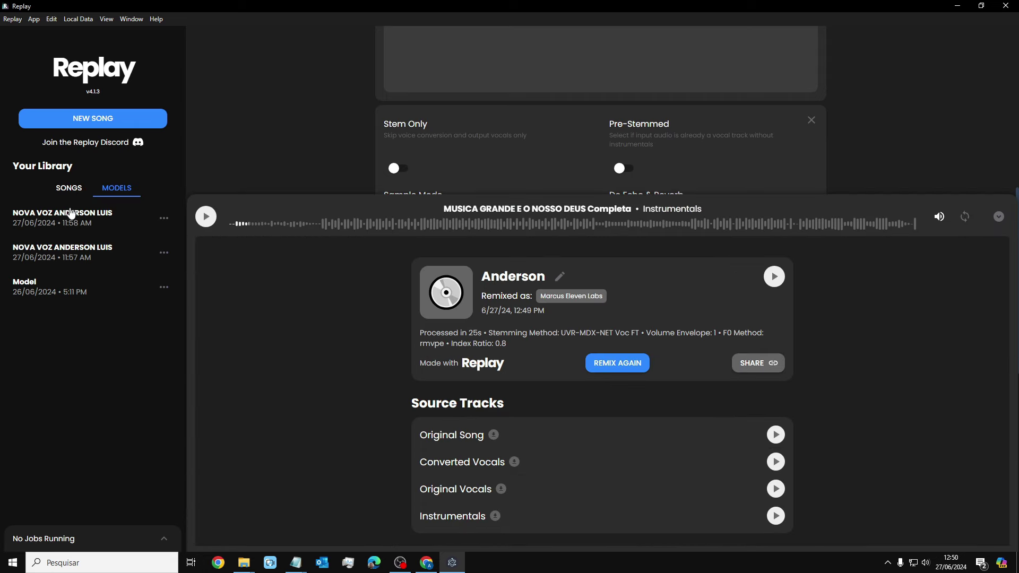
{"action": "left_click", "coordinate": [69, 188]}
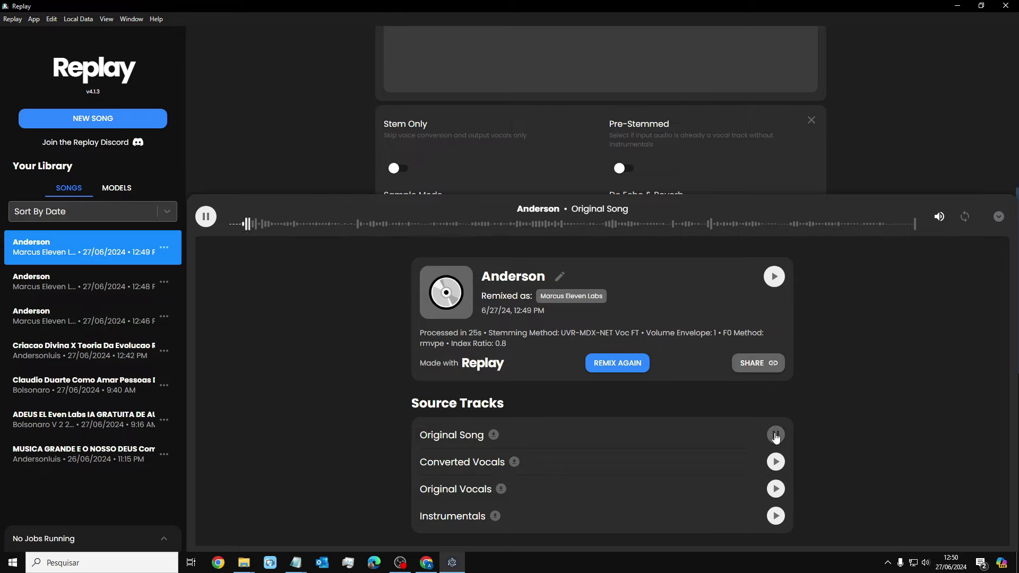
Preview the newest Anderson cover's Original Song, Converted Vocals, Original Vocals and Instrumentals tracks to compare them
{"action": "left_click", "coordinate": [775, 436]}
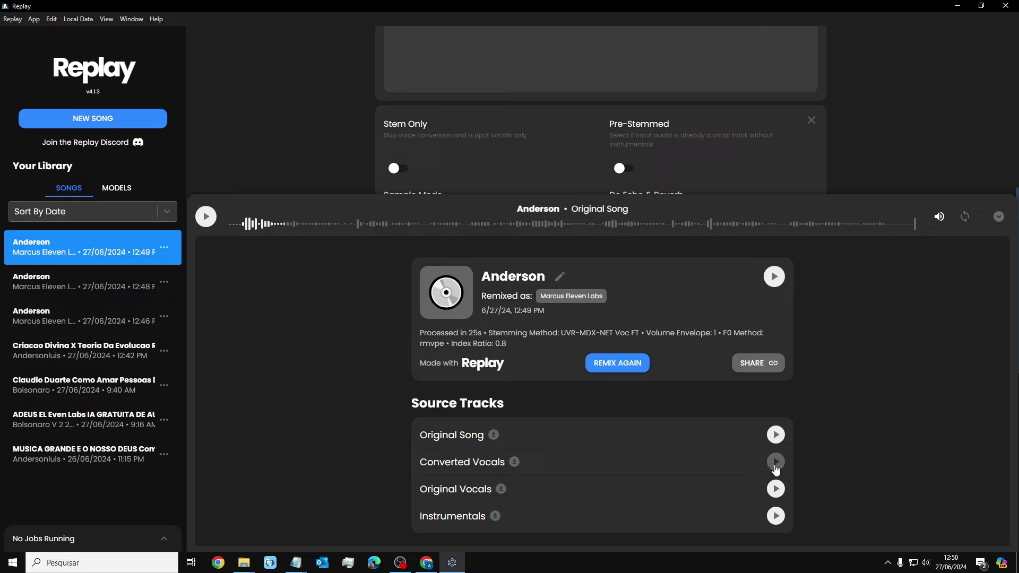
{"action": "left_click", "coordinate": [776, 470]}
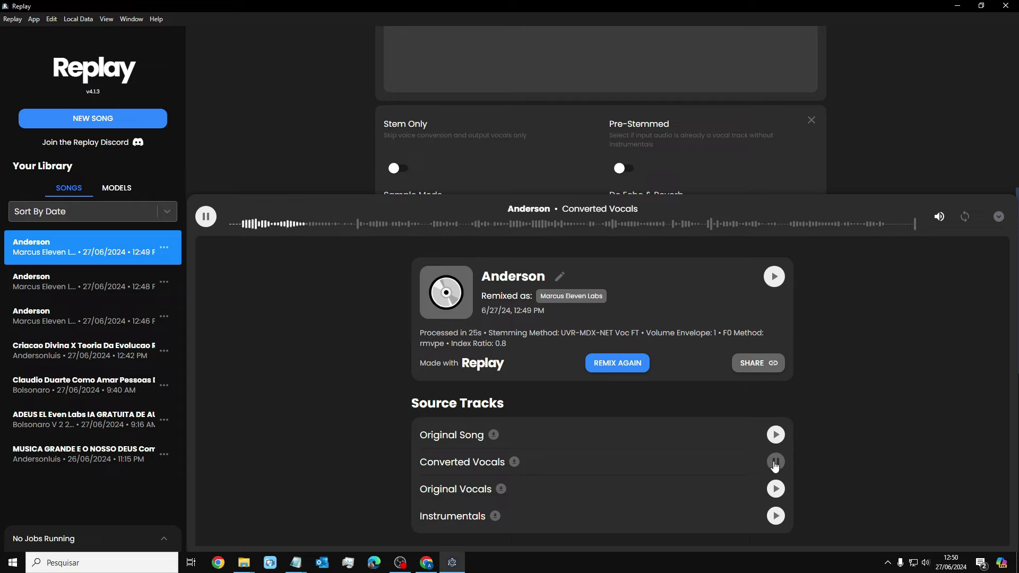
{"action": "left_click", "coordinate": [776, 489]}
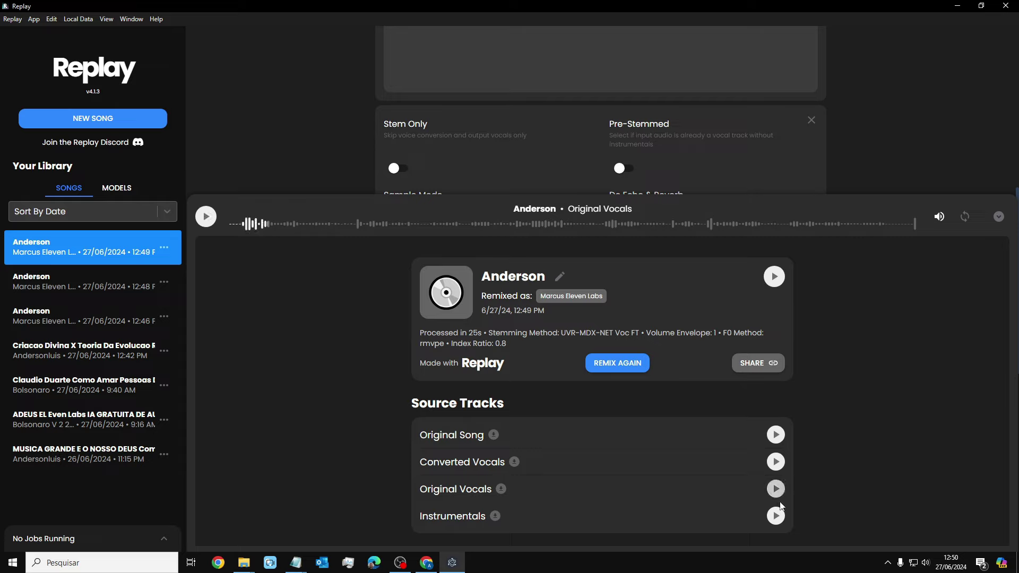
{"action": "left_click", "coordinate": [776, 518]}
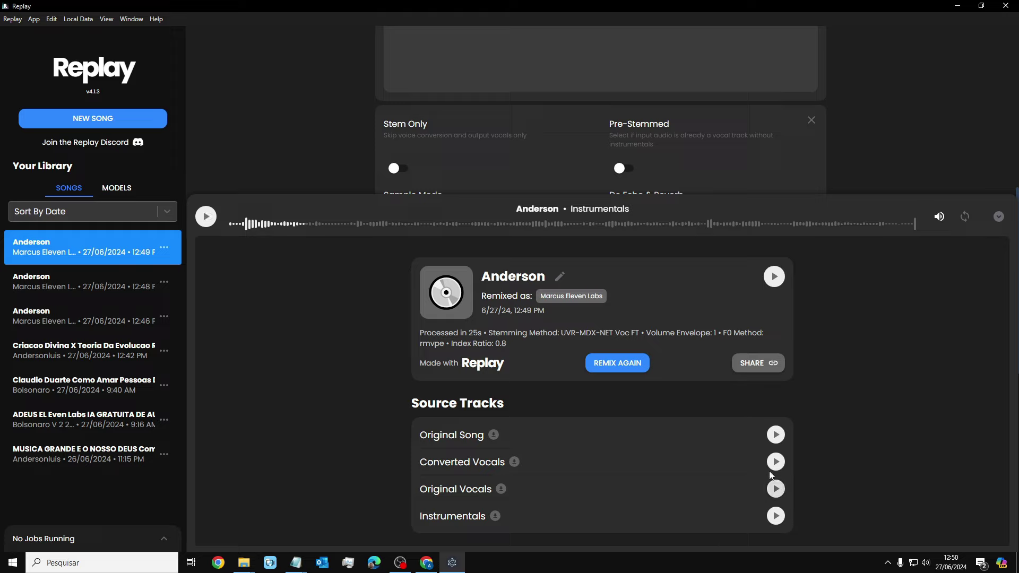
{"action": "left_click", "coordinate": [776, 435]}
{"action": "left_click", "coordinate": [776, 435]}
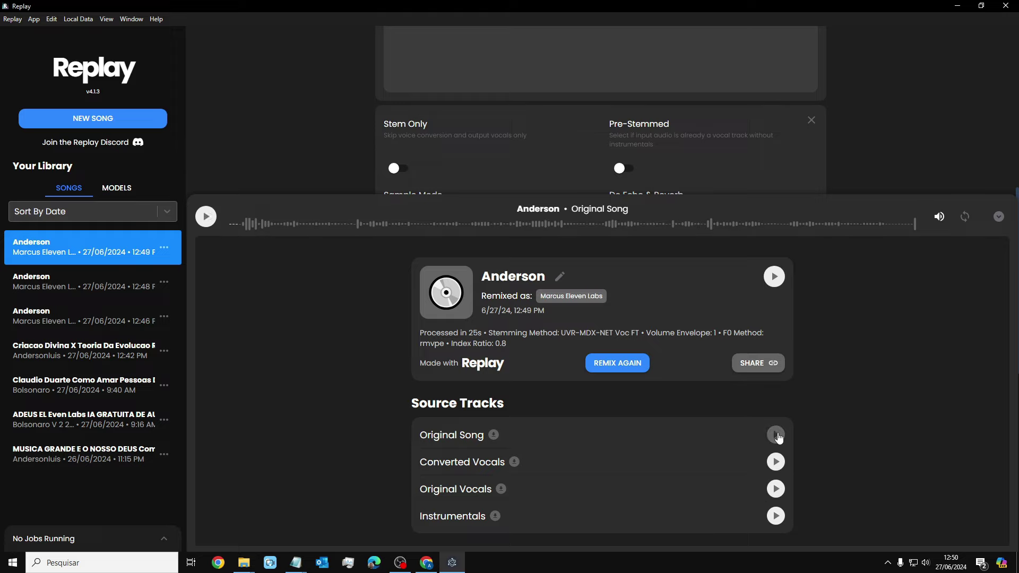